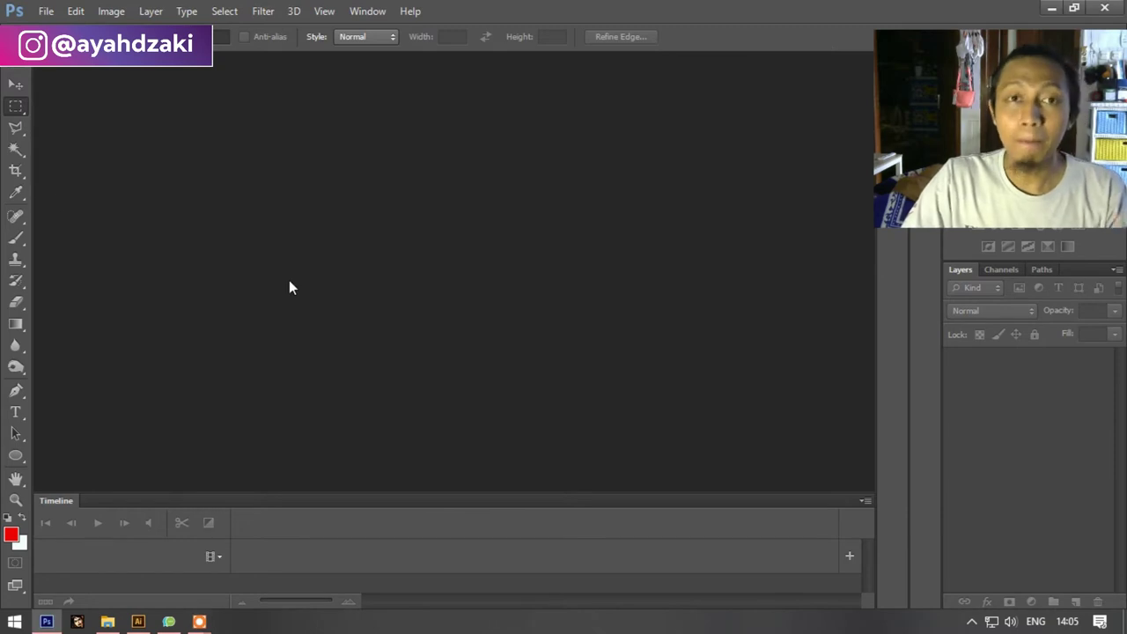
Step: Open the Jus jeruk orange juice photo in Photoshop and duplicate its Background as Layer 1
{"action": "left_click", "coordinate": [104, 623]}
{"action": "mouse_move", "coordinate": [850, 457]}
{"action": "left_mouse_down"}
{"action": "mouse_move", "coordinate": [374, 312]}
{"action": "mouse_move", "coordinate": [324, 246]}
{"action": "left_mouse_up"}
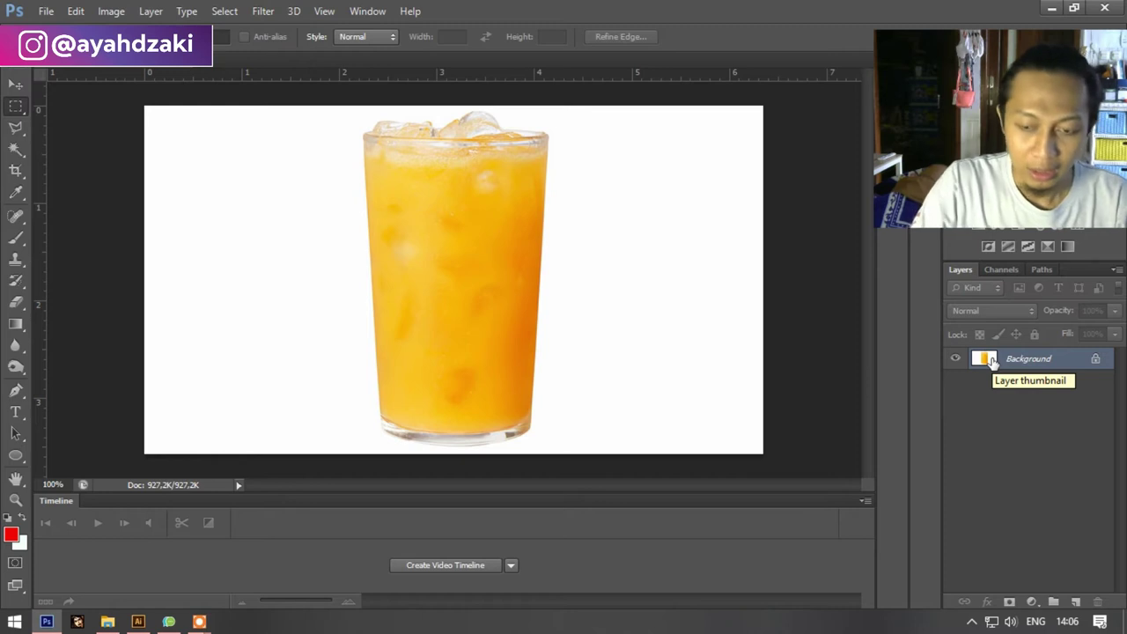
{"action": "left_click_drag", "start_coordinate": [991, 360], "coordinate": [992, 358]}
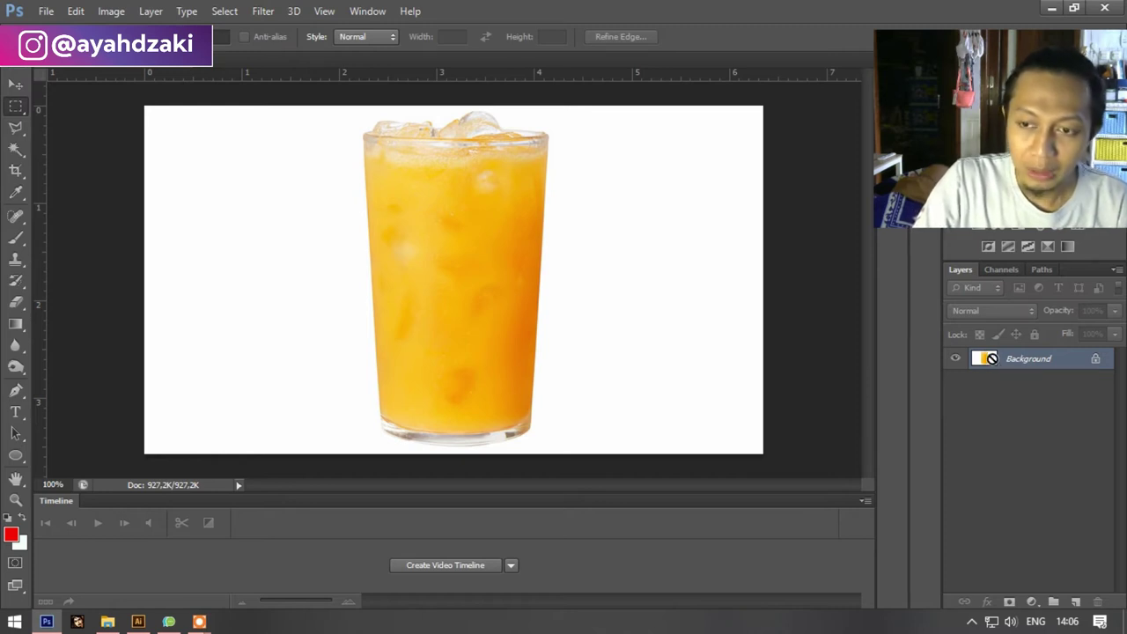
{"action": "key", "text": "ctrl+j"}
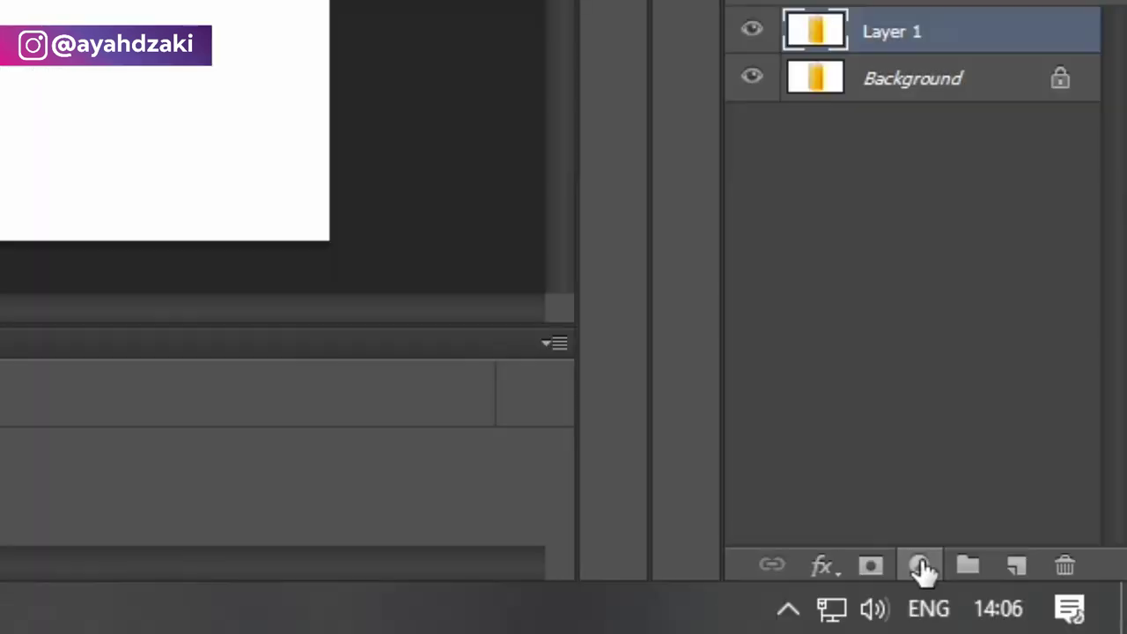
Step: Add a Hue/Saturation adjustment layer at Hue -46 to turn the juice red, then select Layer 1
{"action": "left_click", "coordinate": [1032, 602]}
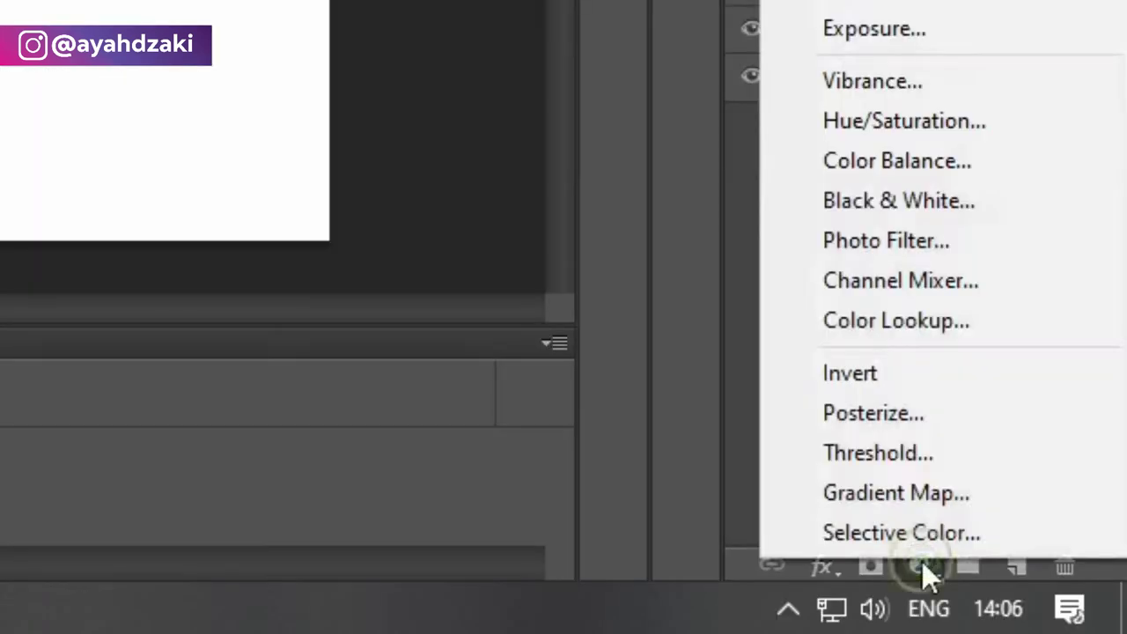
{"action": "left_click", "coordinate": [917, 568]}
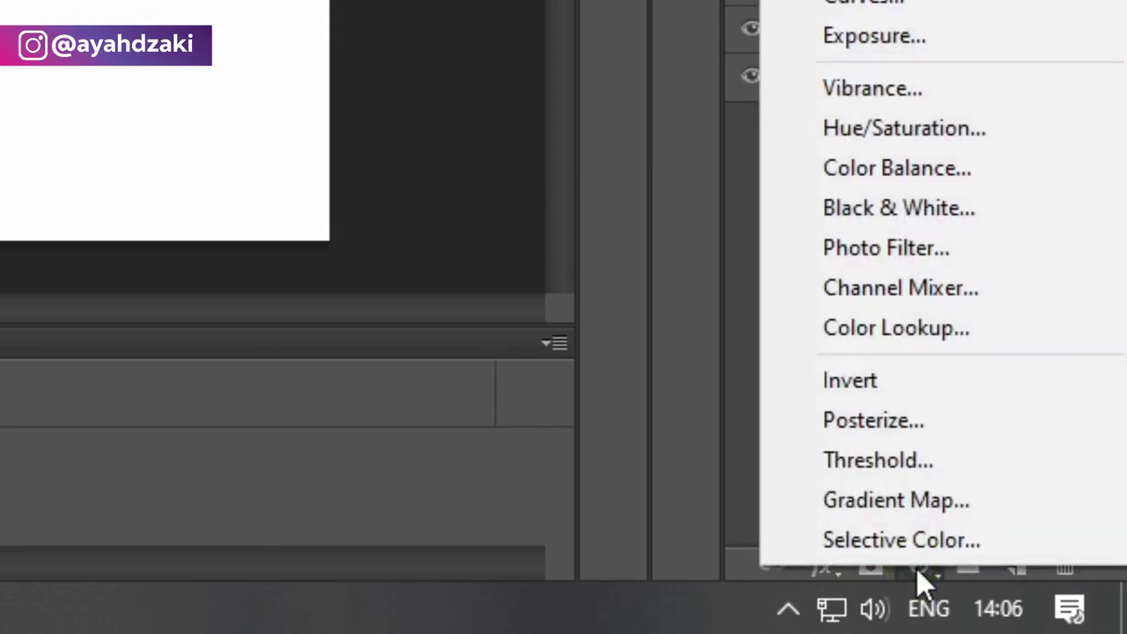
{"action": "left_click", "coordinate": [889, 128]}
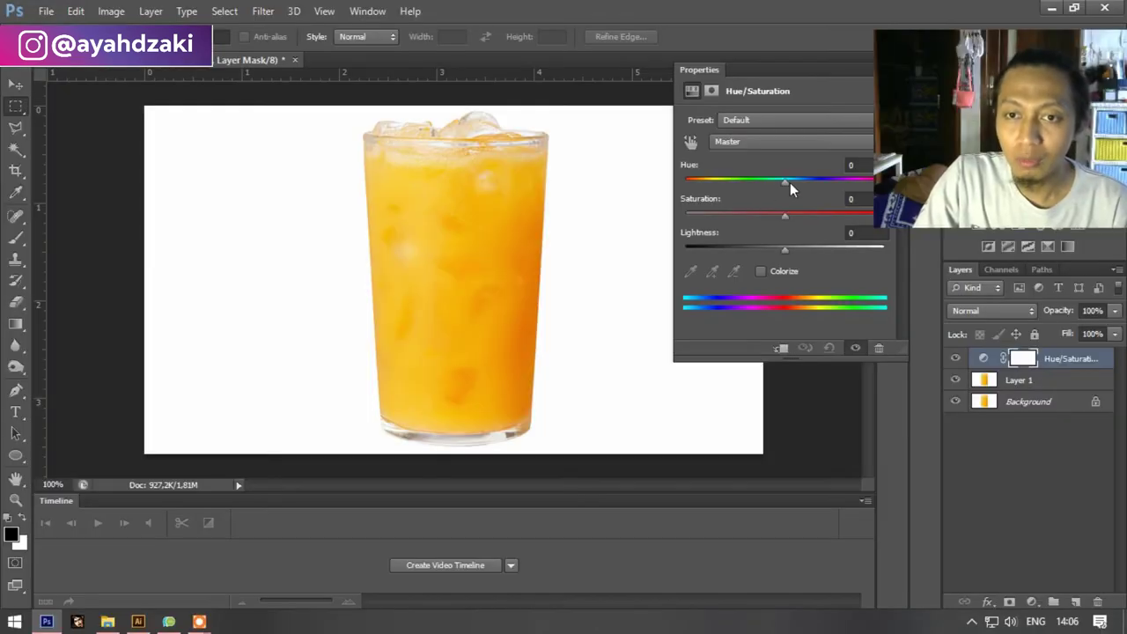
{"action": "left_click_drag", "start_coordinate": [784, 181], "coordinate": [810, 182]}
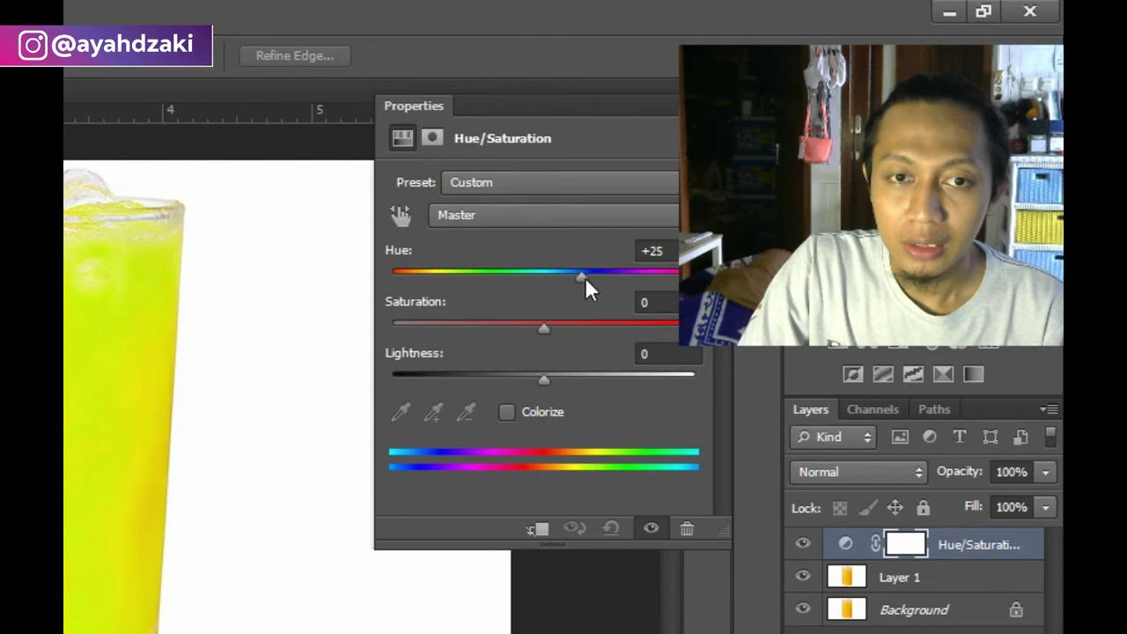
{"action": "mouse_move", "coordinate": [584, 277]}
{"action": "left_mouse_down"}
{"action": "mouse_move", "coordinate": [631, 277]}
{"action": "mouse_move", "coordinate": [462, 271]}
{"action": "mouse_move", "coordinate": [475, 272]}
{"action": "left_mouse_up"}
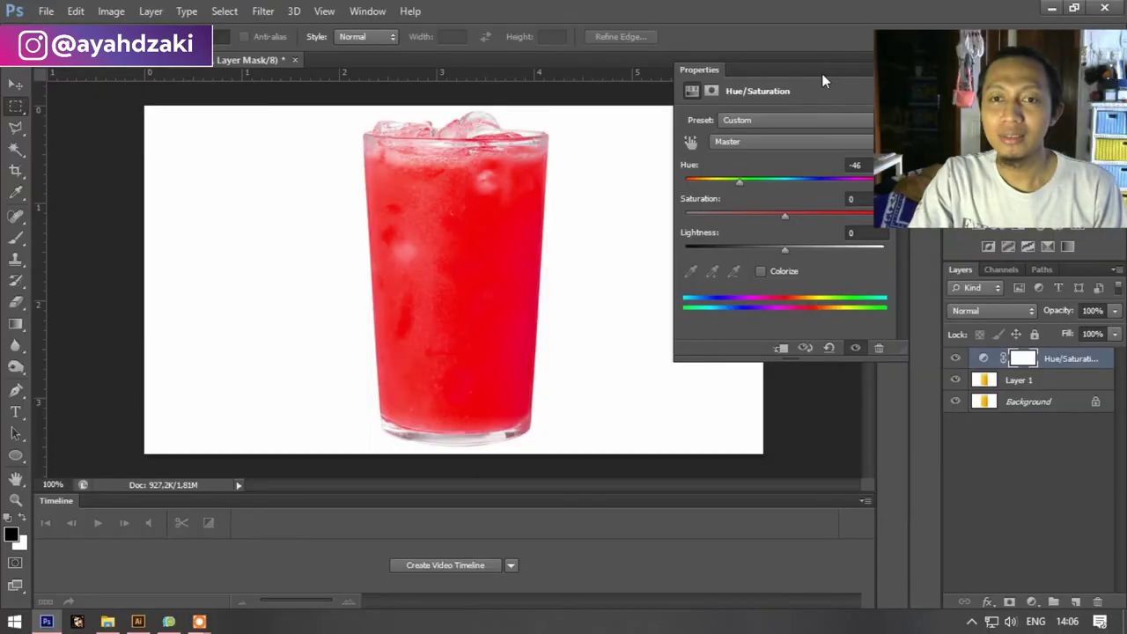
{"action": "key", "text": "v"}
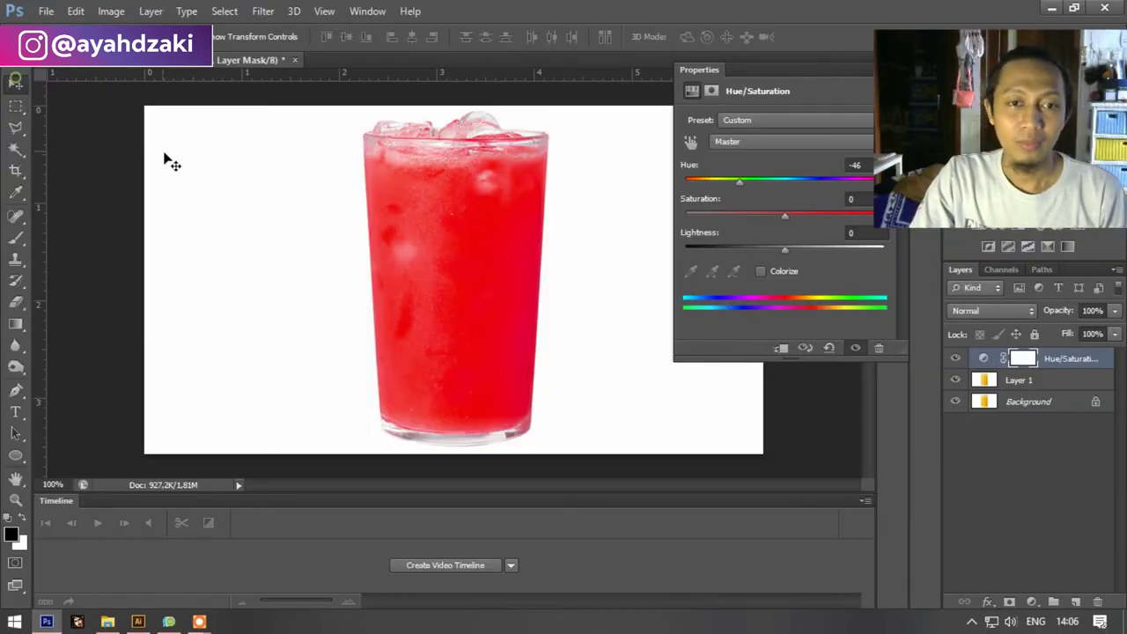
{"action": "left_click", "coordinate": [892, 72]}
{"action": "left_click", "coordinate": [806, 387]}
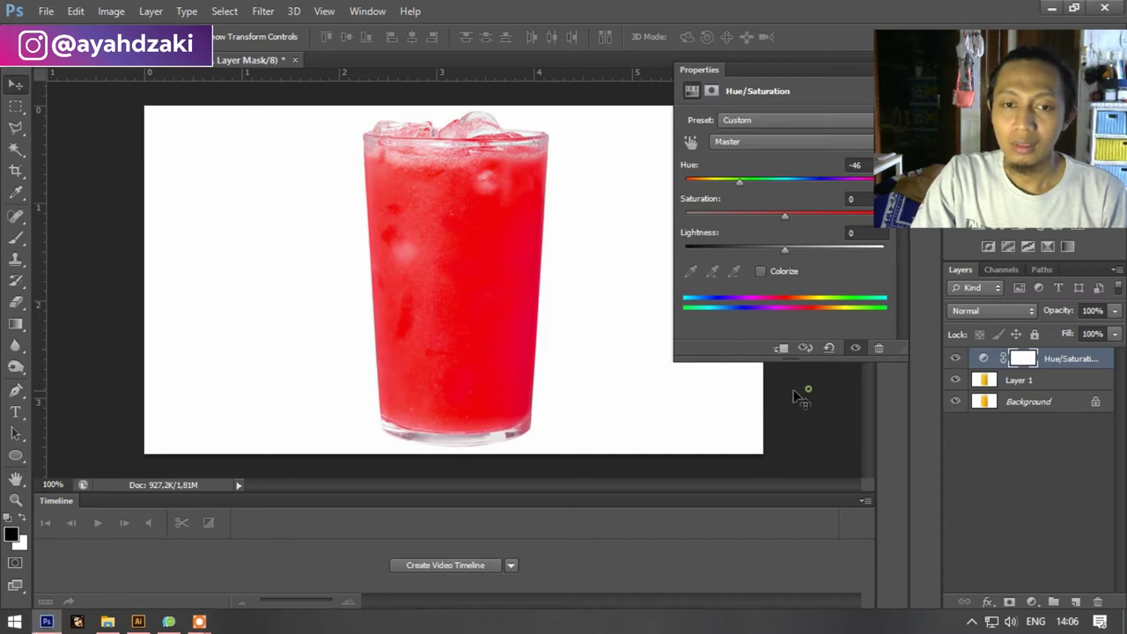
{"action": "left_click", "coordinate": [1010, 379]}
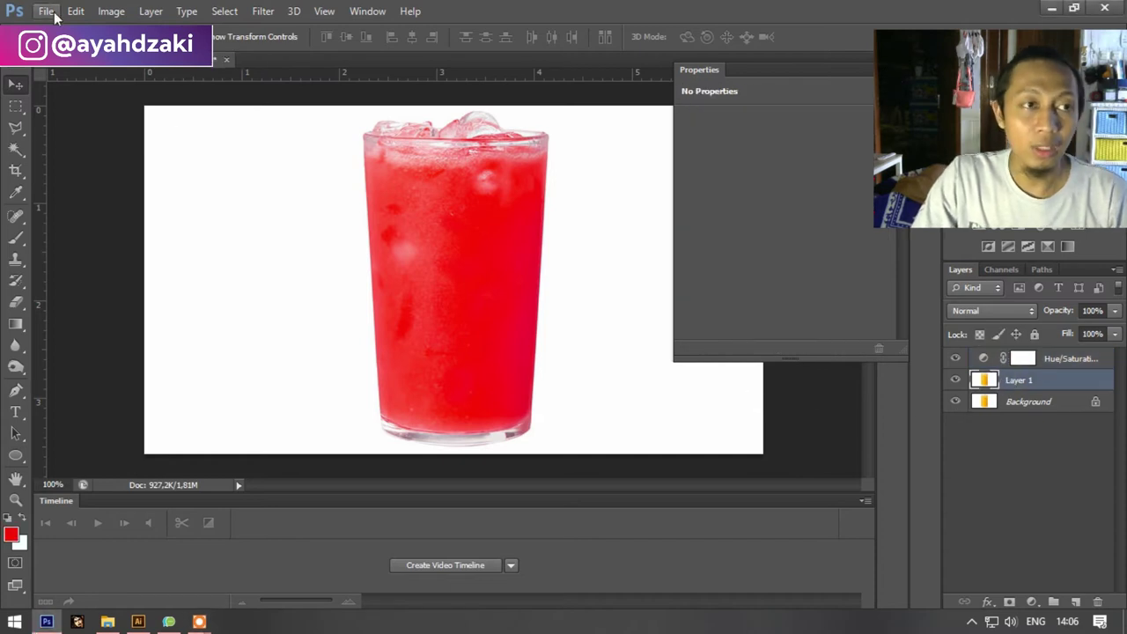
Step: Save the red juice image as JusStroberi.jpg in JPEG format at quality 12 (Maximum)
{"action": "left_click", "coordinate": [48, 12]}
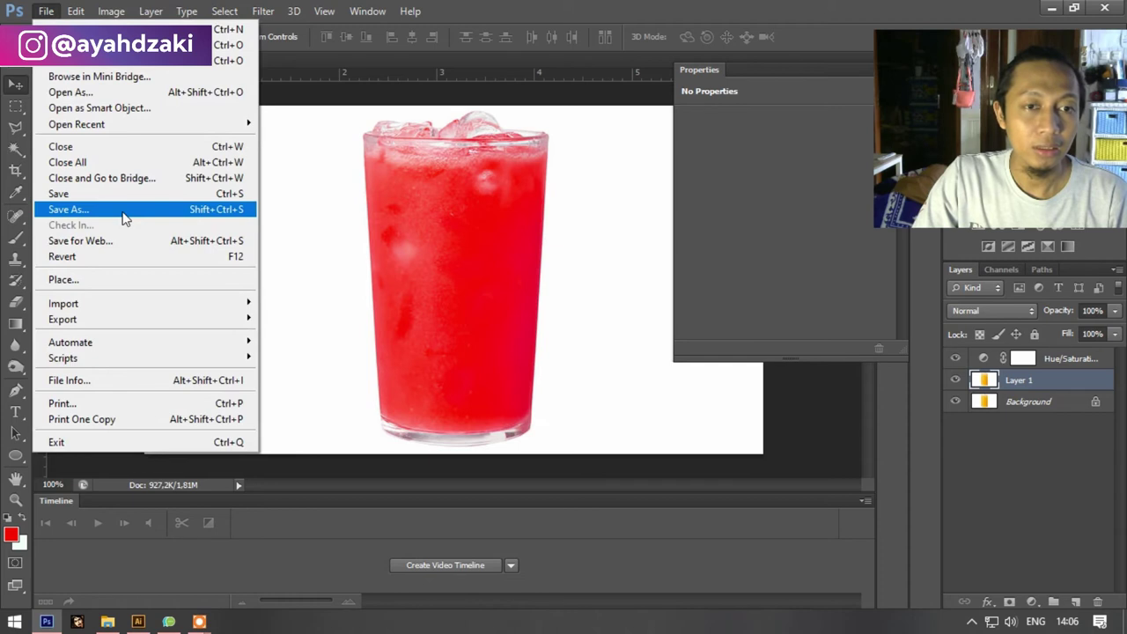
{"action": "left_click", "coordinate": [126, 218]}
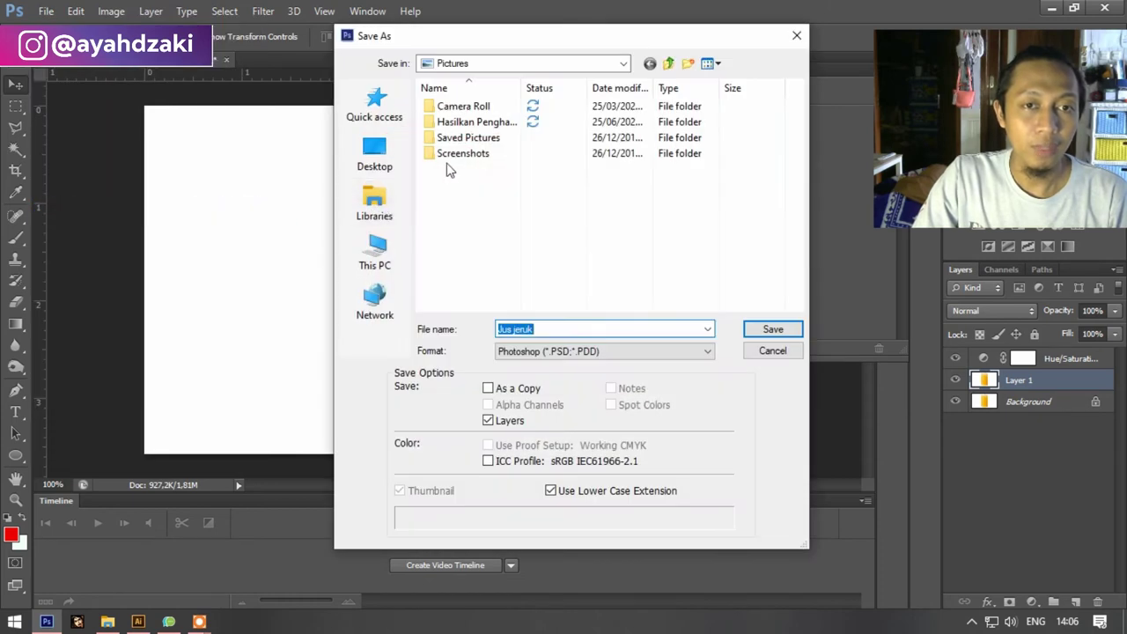
{"action": "left_click", "coordinate": [574, 331]}
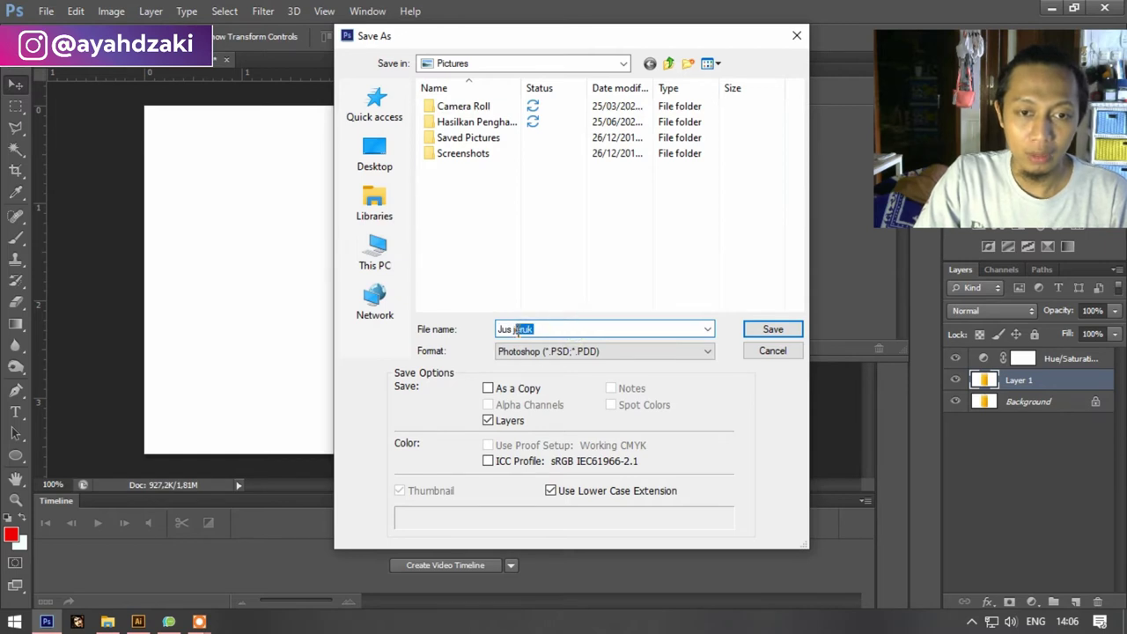
{"action": "key", "text": "BackSpace"}
{"action": "type", "text": "Stroberi"}
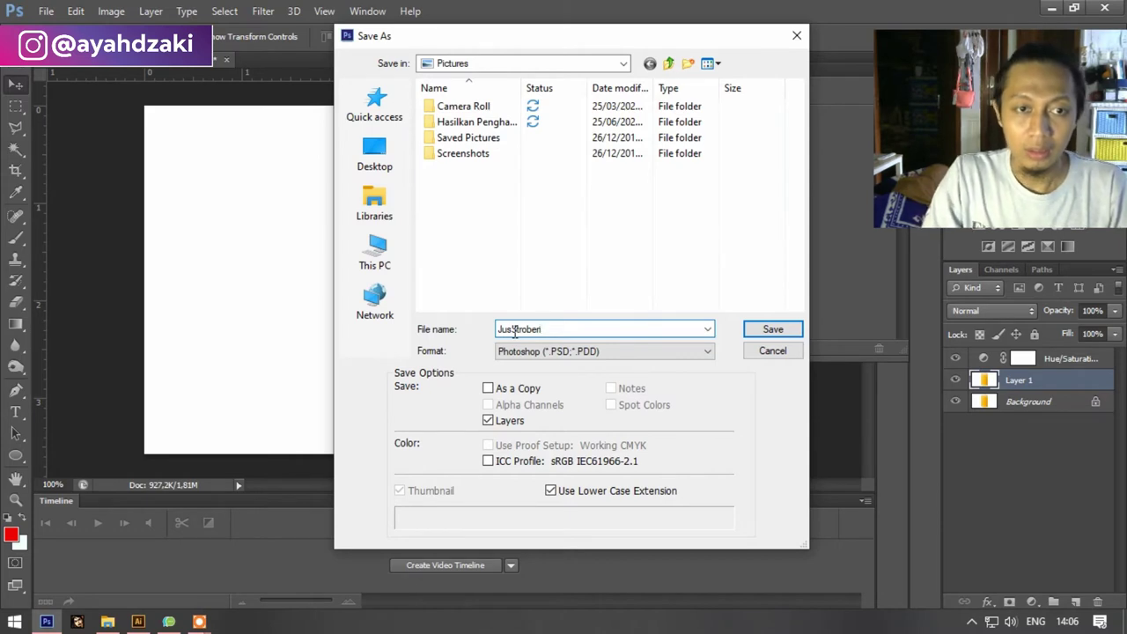
{"action": "left_click", "coordinate": [629, 351]}
{"action": "left_click", "coordinate": [551, 462]}
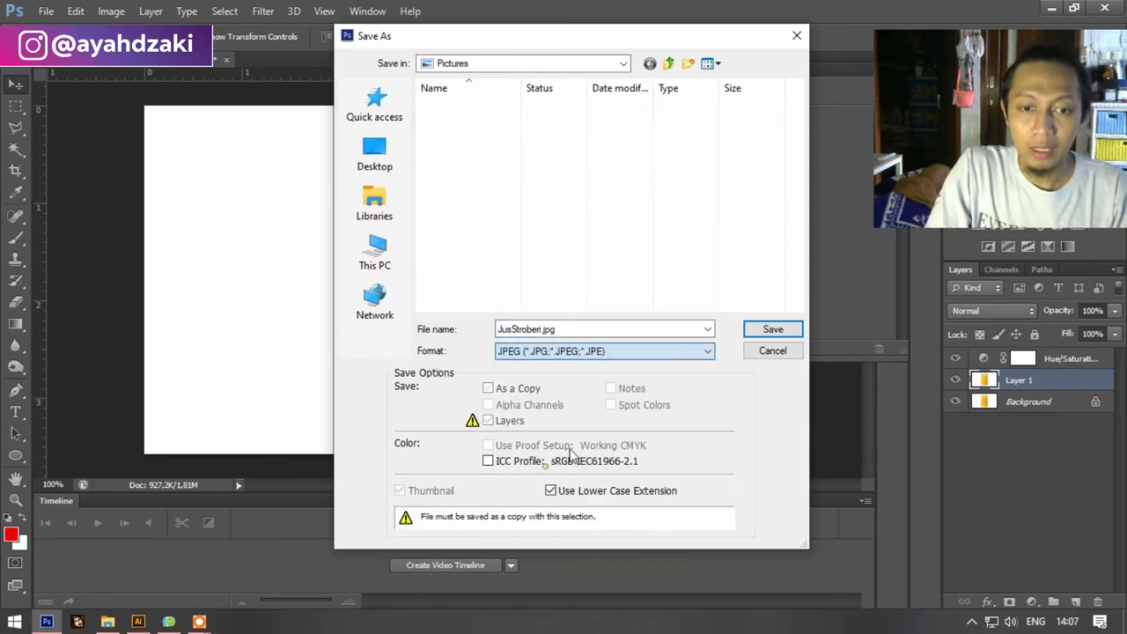
{"action": "left_click", "coordinate": [772, 329]}
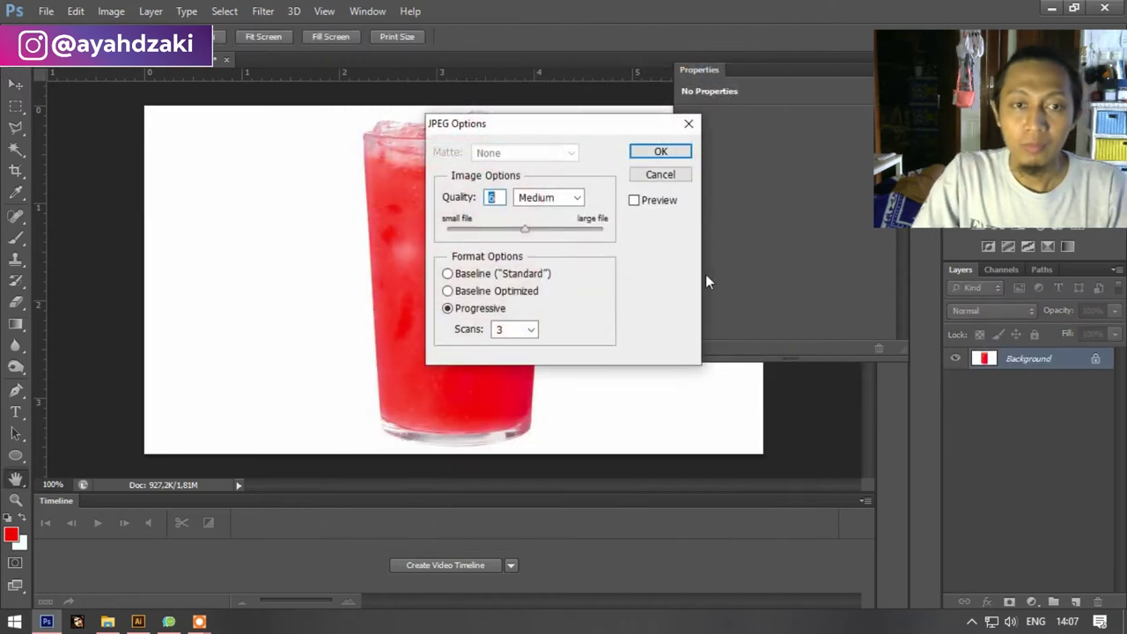
{"action": "left_click", "coordinate": [600, 229]}
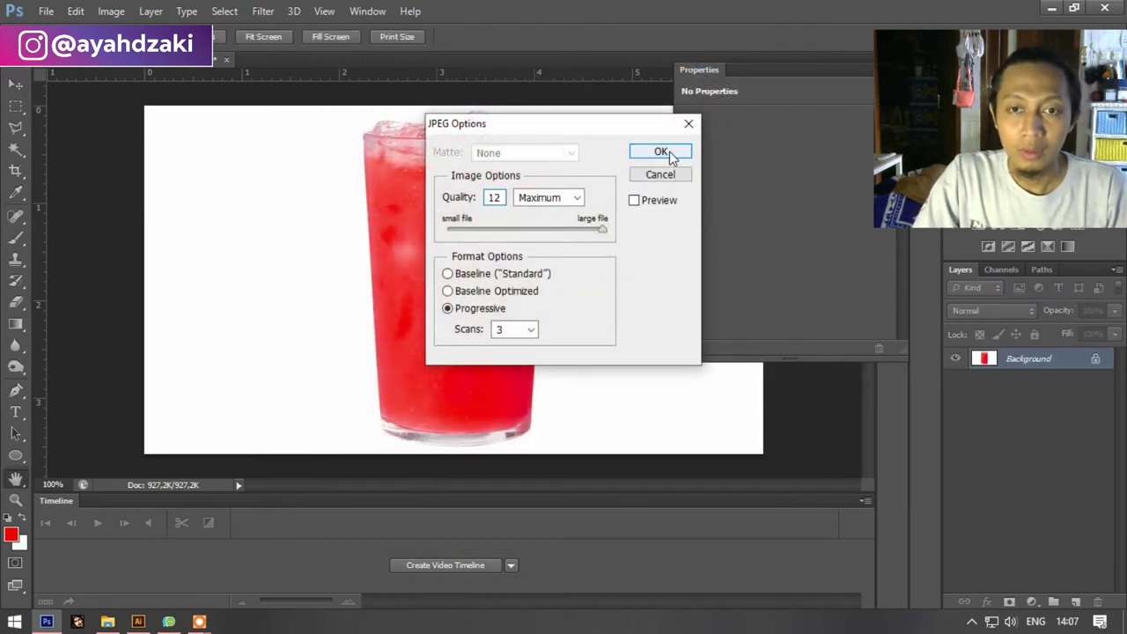
{"action": "left_click", "coordinate": [662, 152]}
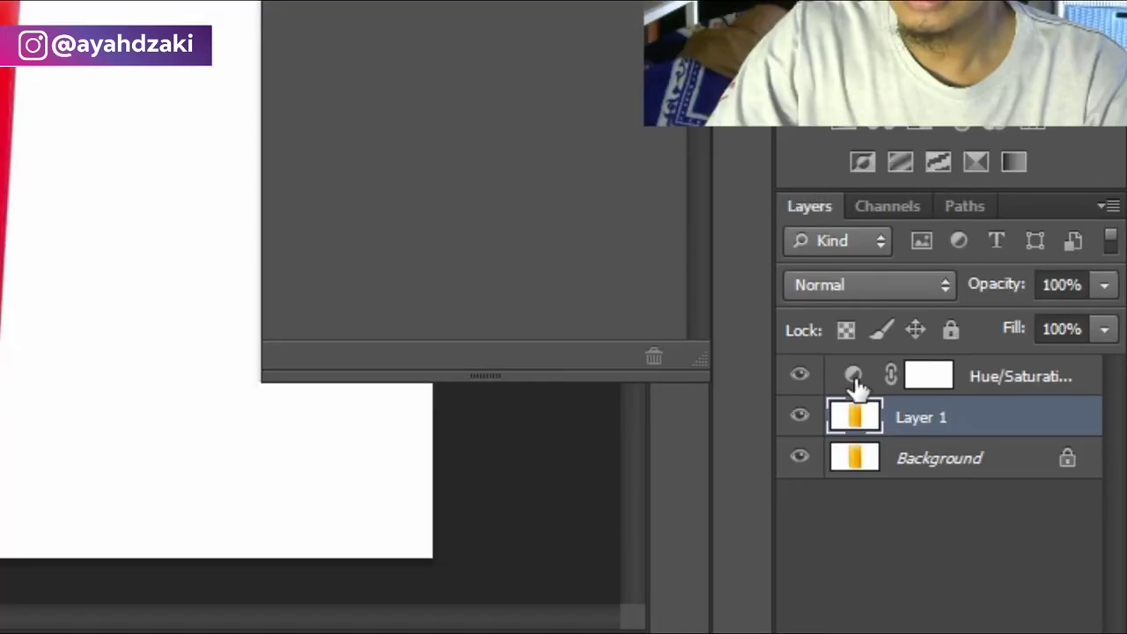
Step: Set the Hue/Saturation hue to +66 for green juice and save a quality-12 JPEG copy
{"action": "left_click", "coordinate": [982, 359]}
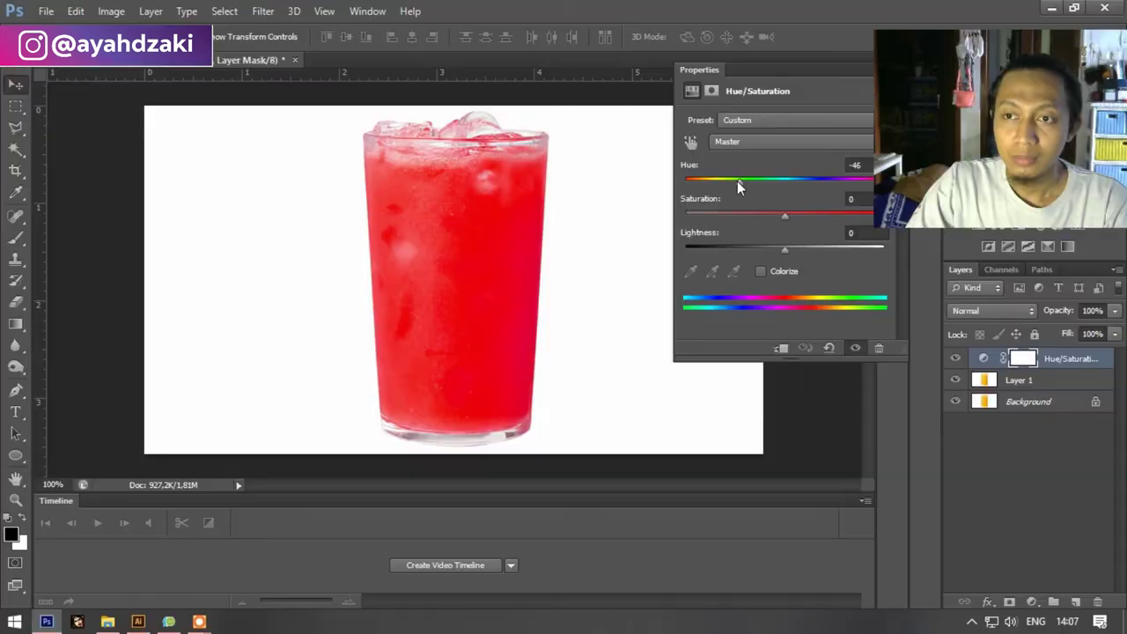
{"action": "left_click_drag", "start_coordinate": [741, 181], "coordinate": [838, 180]}
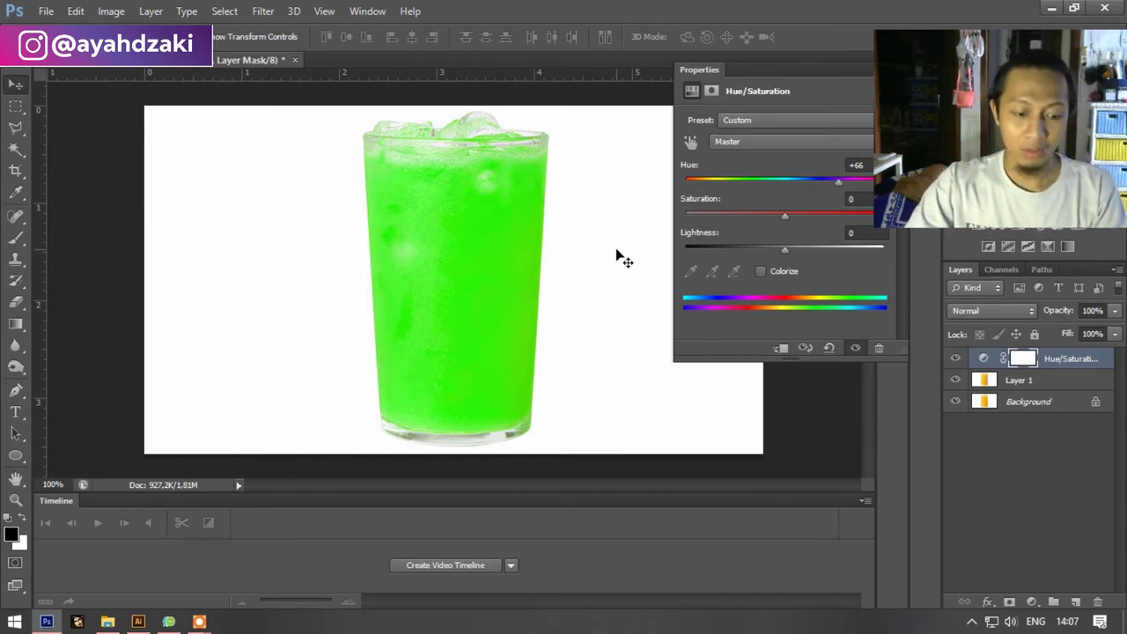
{"action": "left_click", "coordinate": [46, 11]}
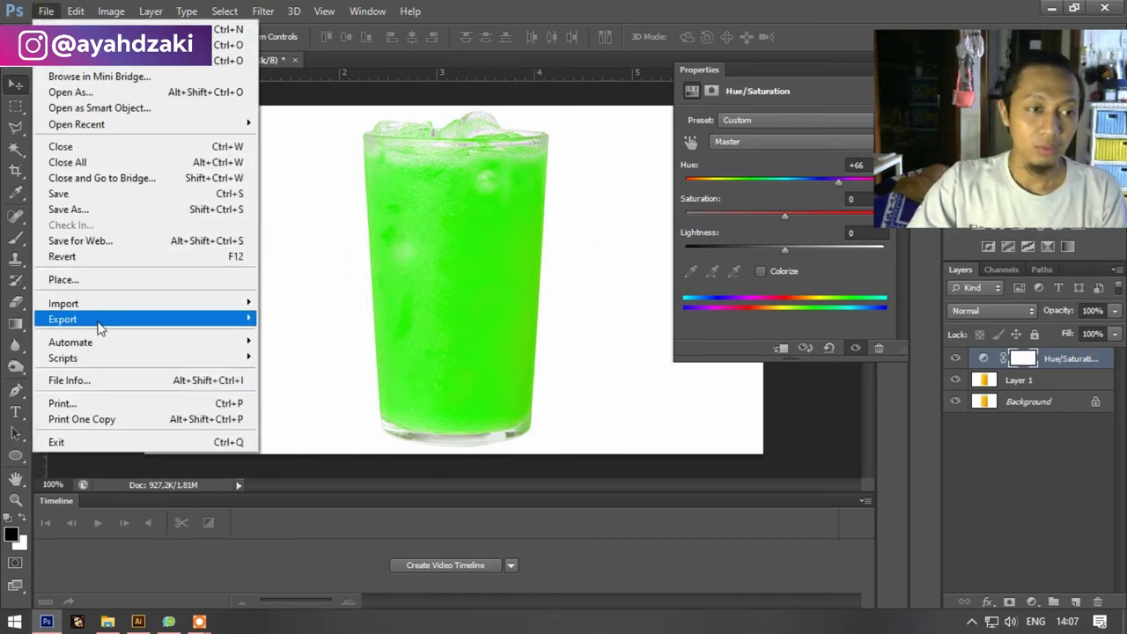
{"action": "left_click", "coordinate": [68, 209]}
{"action": "left_click", "coordinate": [585, 351]}
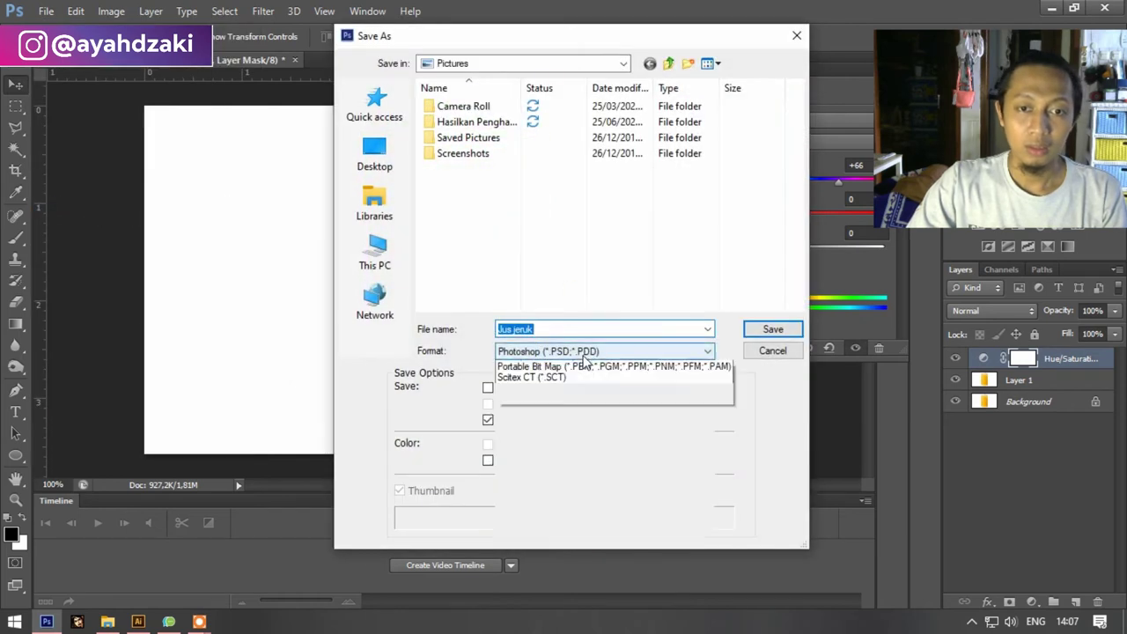
{"action": "left_click", "coordinate": [555, 460]}
{"action": "left_click", "coordinate": [552, 328]}
{"action": "key", "text": "ctrl+a"}
{"action": "type", "text": "Jus"}
{"action": "left_click", "coordinate": [605, 343]}
{"action": "left_click", "coordinate": [770, 328]}
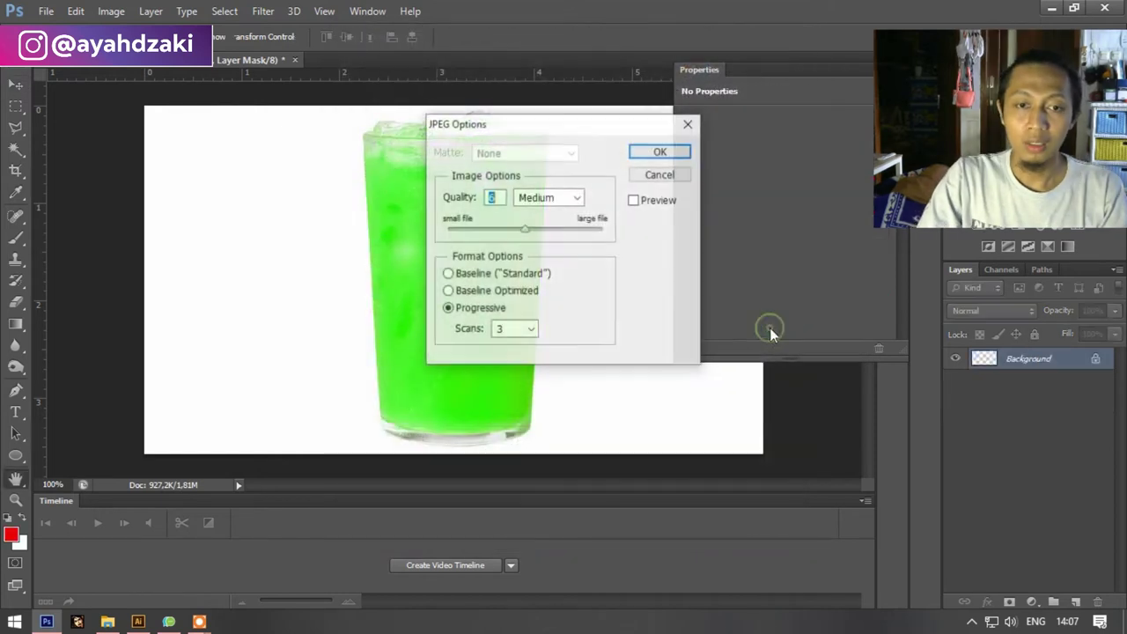
{"action": "left_click_drag", "start_coordinate": [527, 228], "coordinate": [636, 231]}
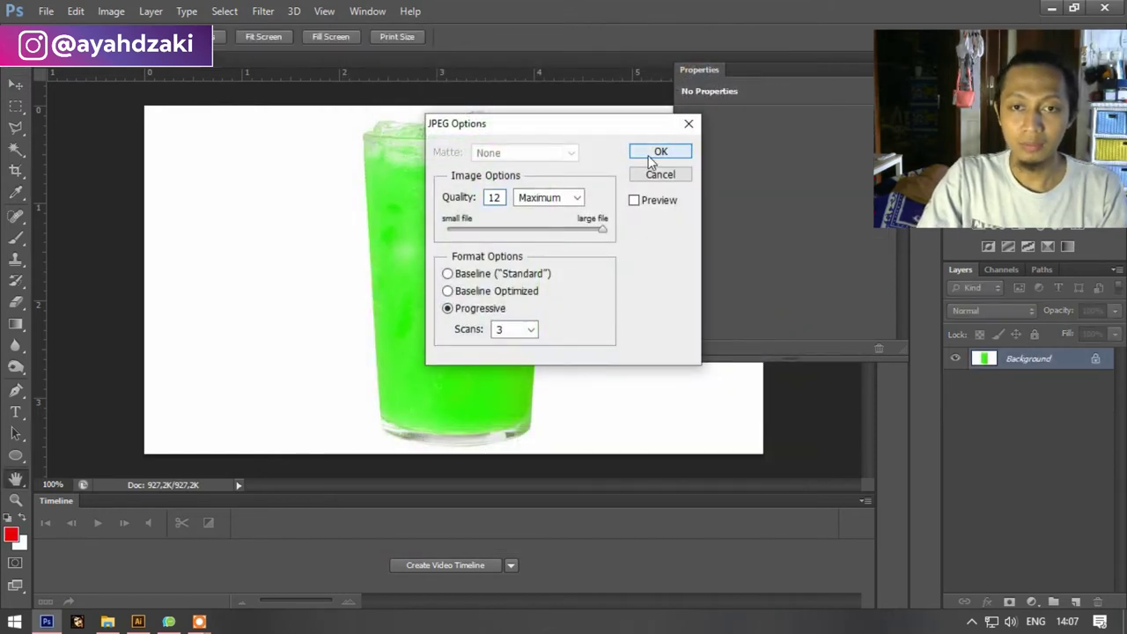
{"action": "left_click", "coordinate": [655, 153]}
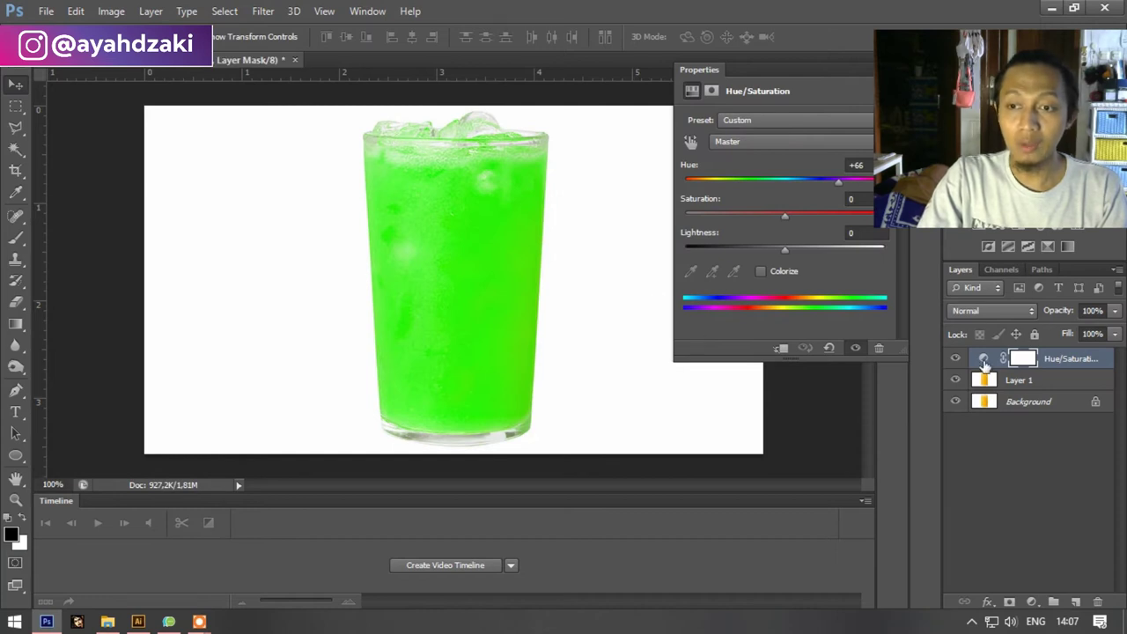
Step: Shift the hue to +148 for blue juice and save it as JPEG 'Jus biru' at quality 12
{"action": "left_click", "coordinate": [982, 360]}
{"action": "left_click_drag", "start_coordinate": [839, 179], "coordinate": [872, 183]}
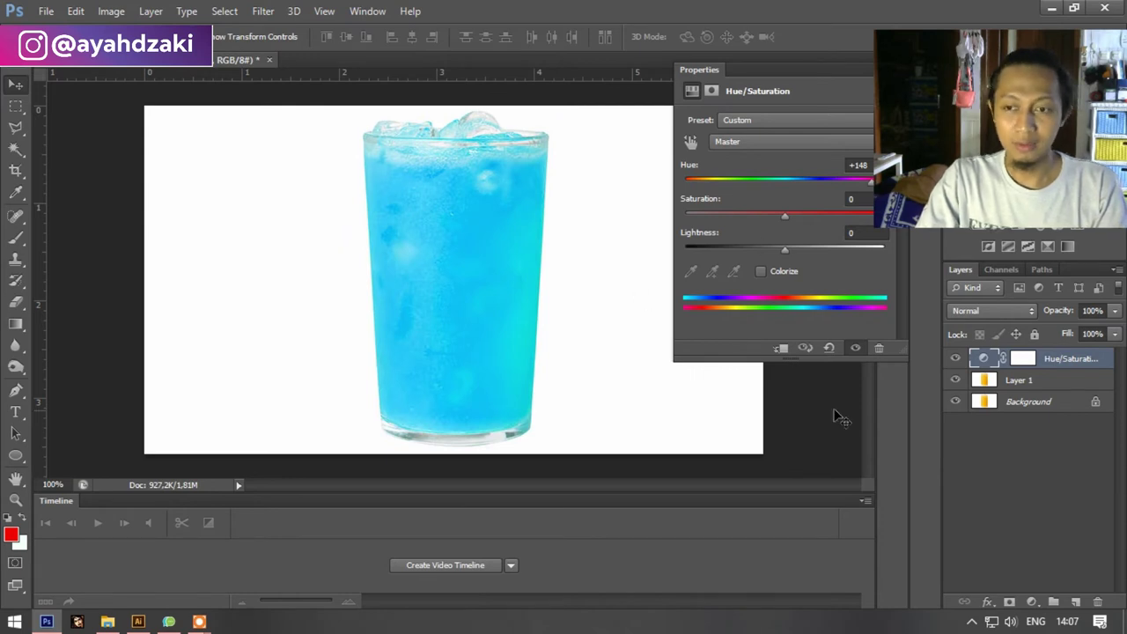
{"action": "key", "text": "ctrl+shift+s"}
{"action": "left_click", "coordinate": [563, 352]}
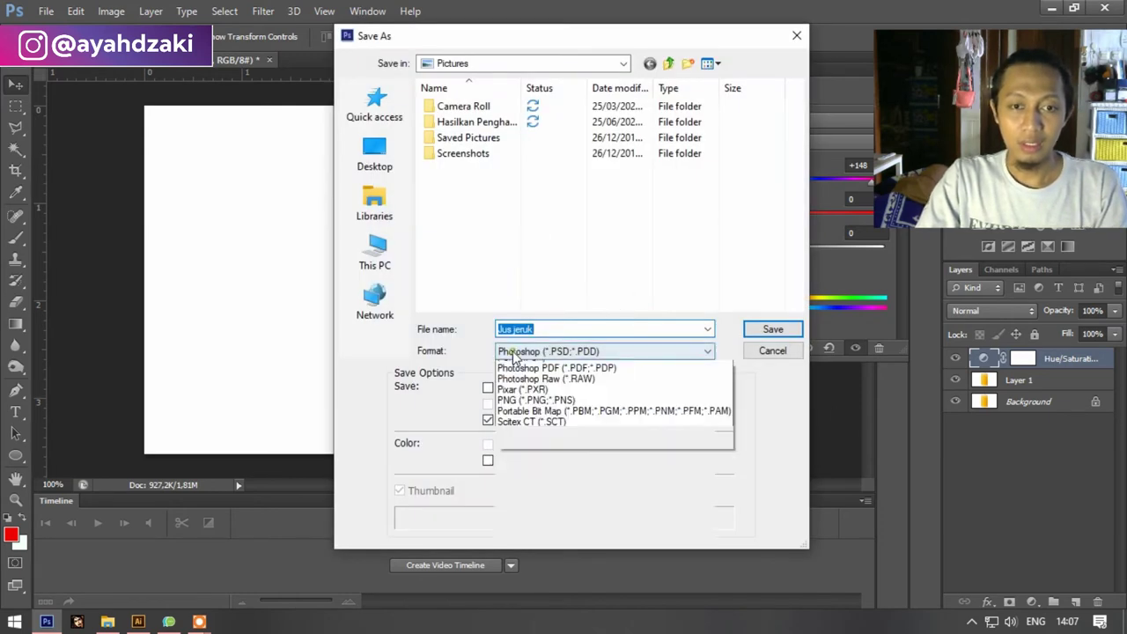
{"action": "left_click", "coordinate": [533, 463]}
{"action": "left_click", "coordinate": [651, 330]}
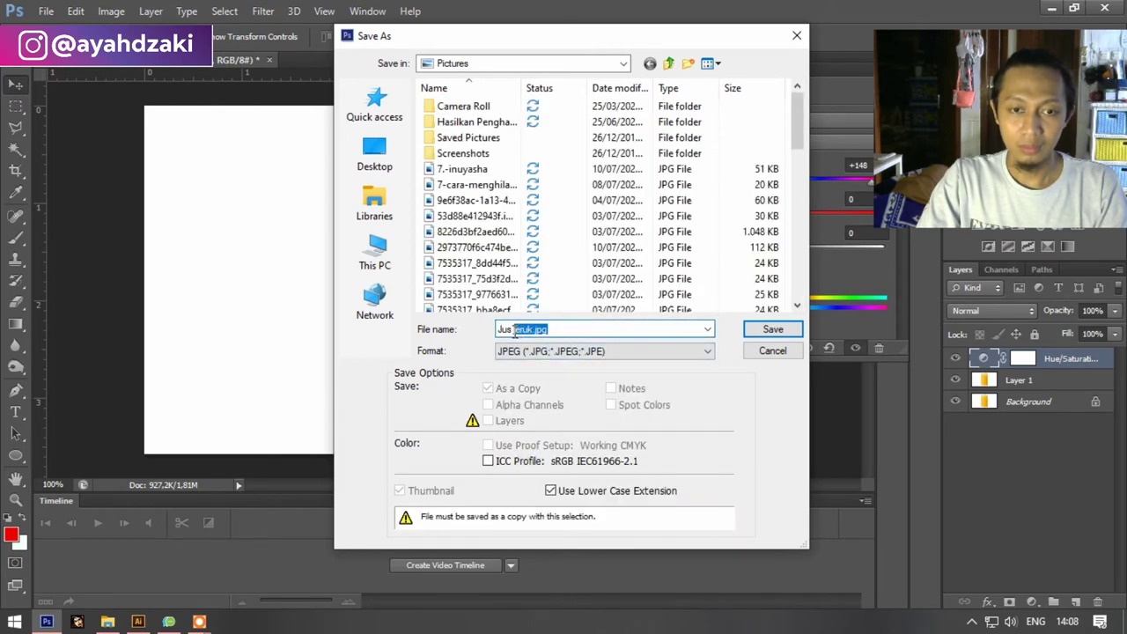
{"action": "type", "text": "biru"}
{"action": "key", "text": "Return"}
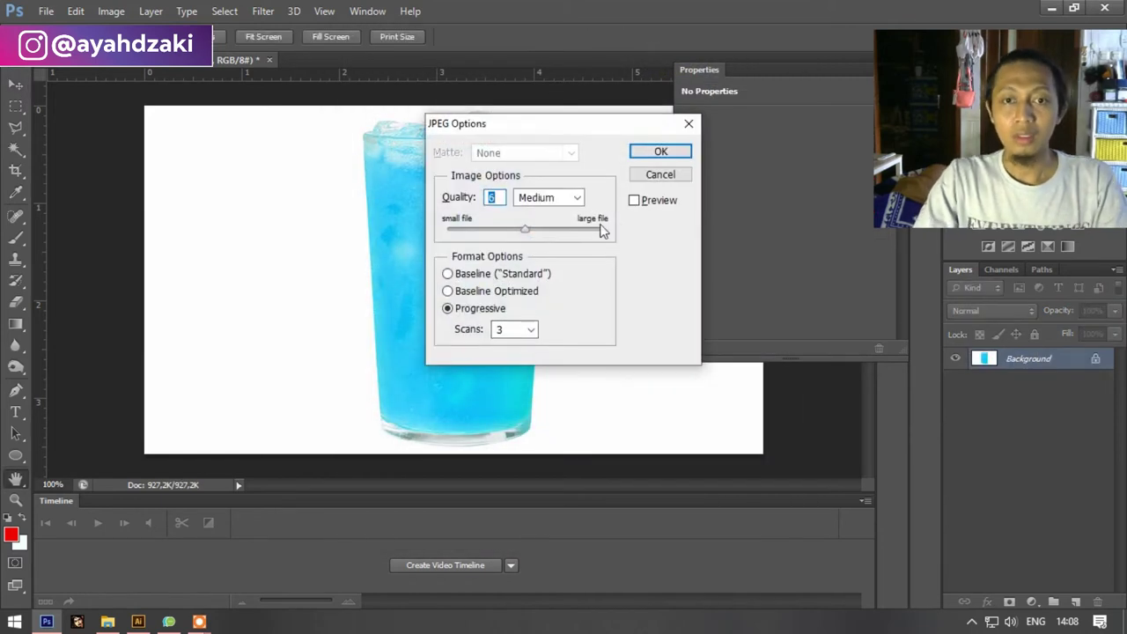
{"action": "left_click", "coordinate": [604, 231]}
{"action": "left_click", "coordinate": [658, 151]}
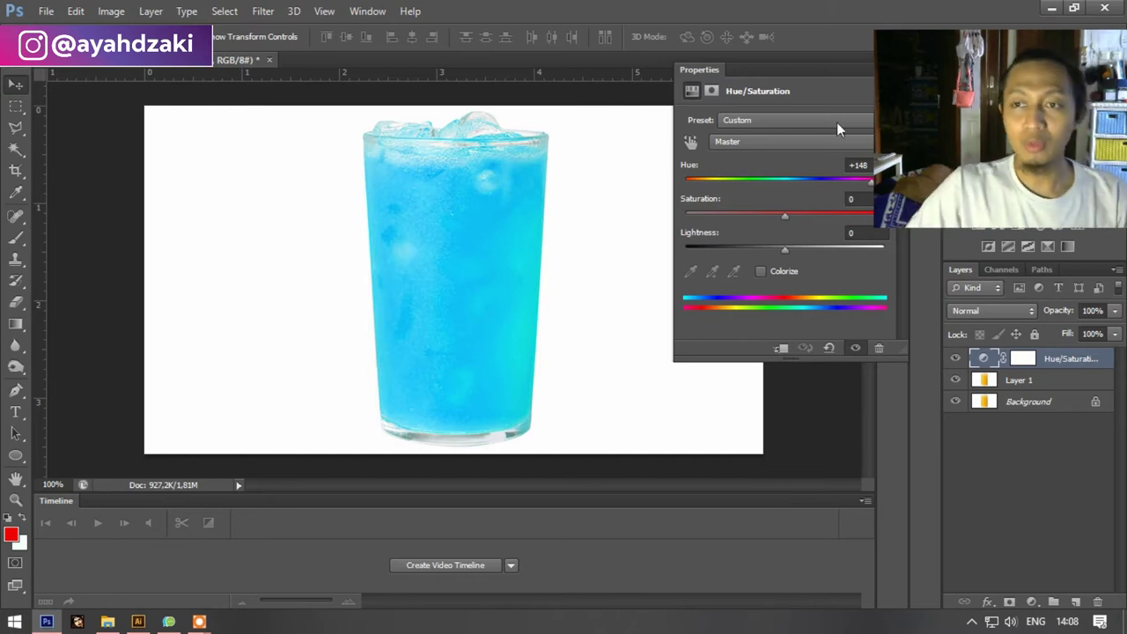
Step: Collapse the adjustment panel and close the blue glass document without saving
{"action": "left_click", "coordinate": [983, 106]}
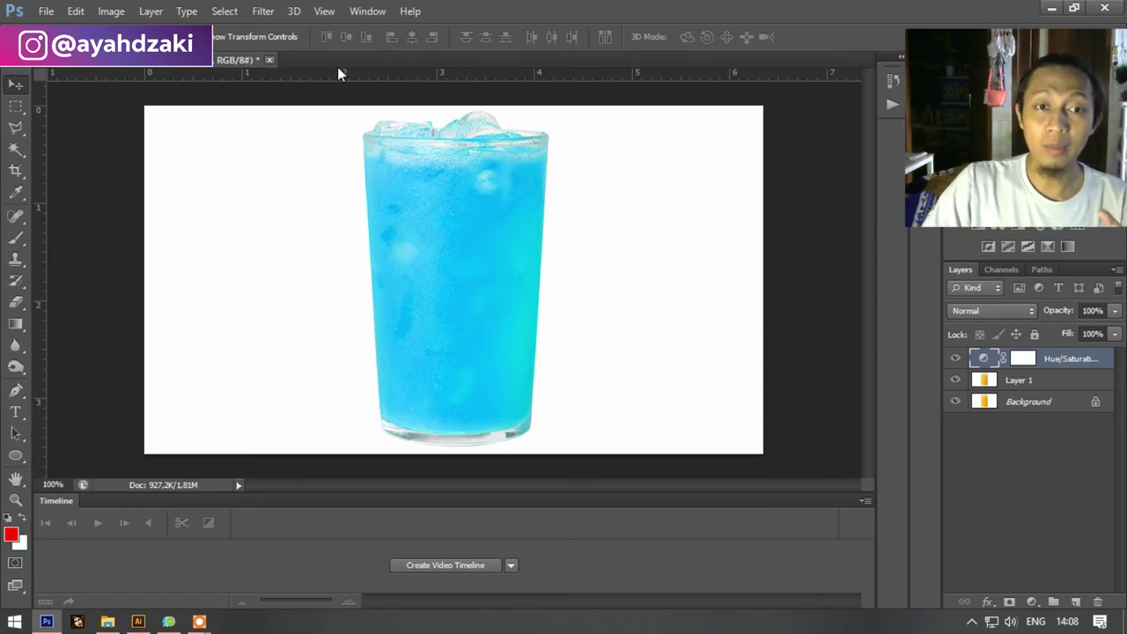
{"action": "left_click", "coordinate": [269, 60]}
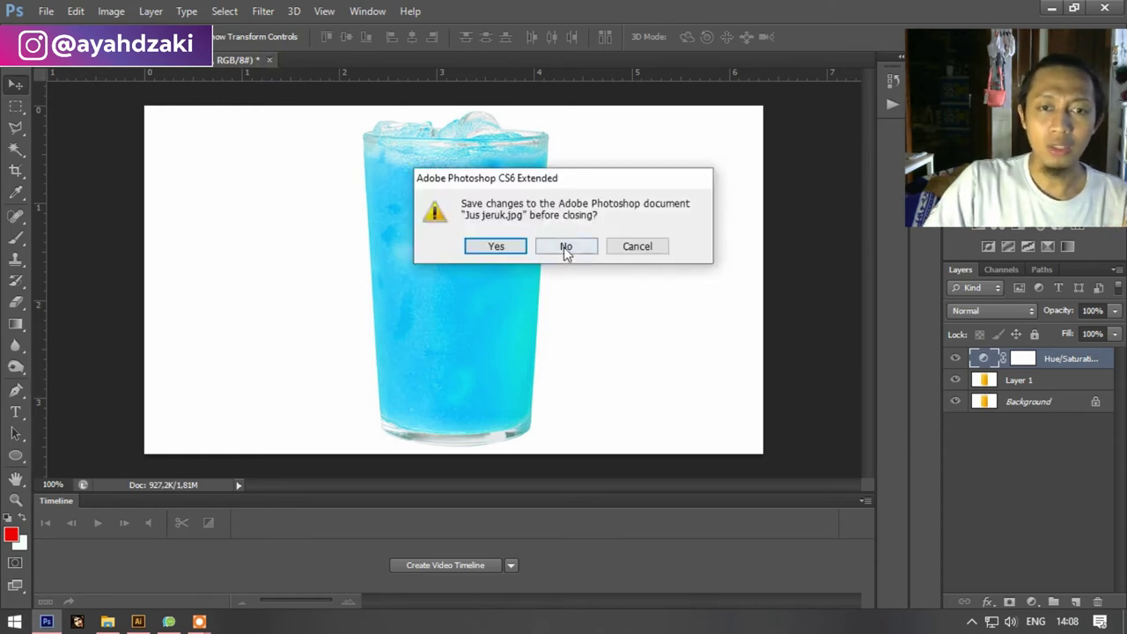
{"action": "left_click", "coordinate": [566, 249]}
Step: Open Jus apel, Jus biru, Jus jeruk and JusStroberi from Pictures in Photoshop
{"action": "left_click", "coordinate": [107, 622]}
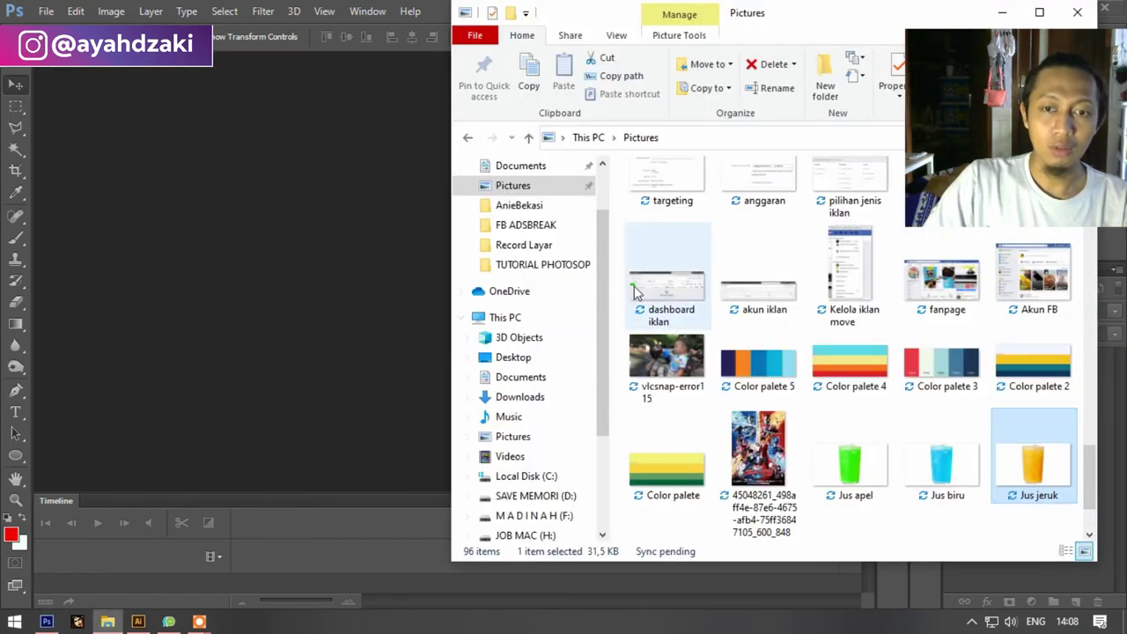
{"action": "scroll", "coordinate": [955, 476], "scroll_direction": "down", "scroll_amount": 1}
{"action": "left_click", "coordinate": [848, 436]}
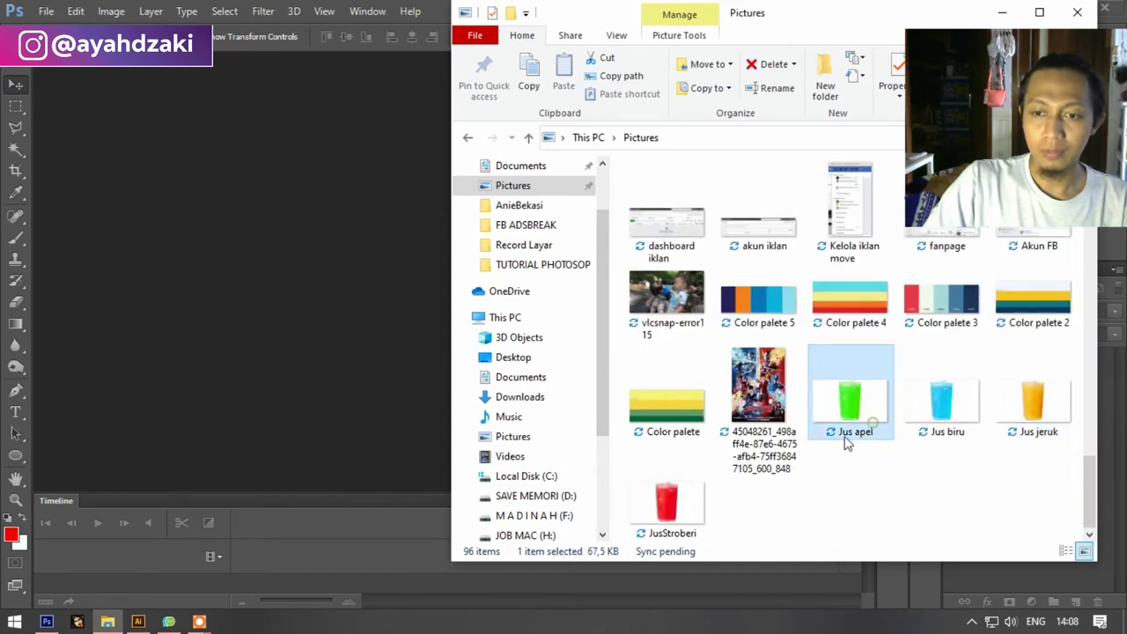
{"action": "left_click", "coordinate": [705, 497], "text": "shift"}
{"action": "left_click_drag", "start_coordinate": [848, 418], "coordinate": [314, 305]}
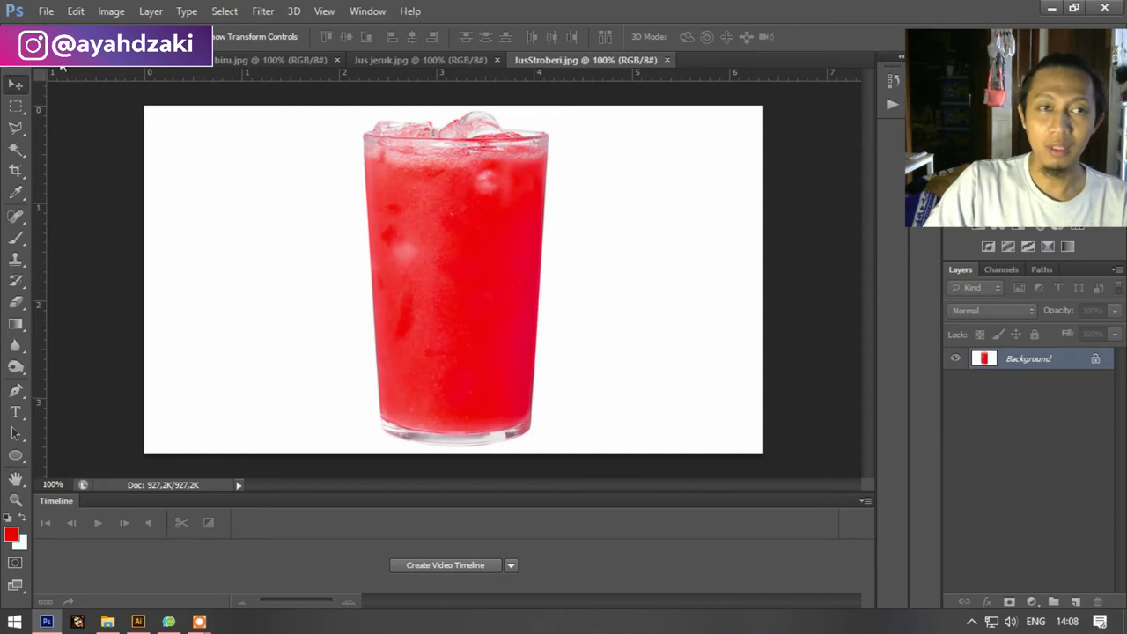
Step: Create a new A4 300 ppi document and rotate the canvas 90° clockwise to landscape
{"action": "left_click", "coordinate": [48, 12]}
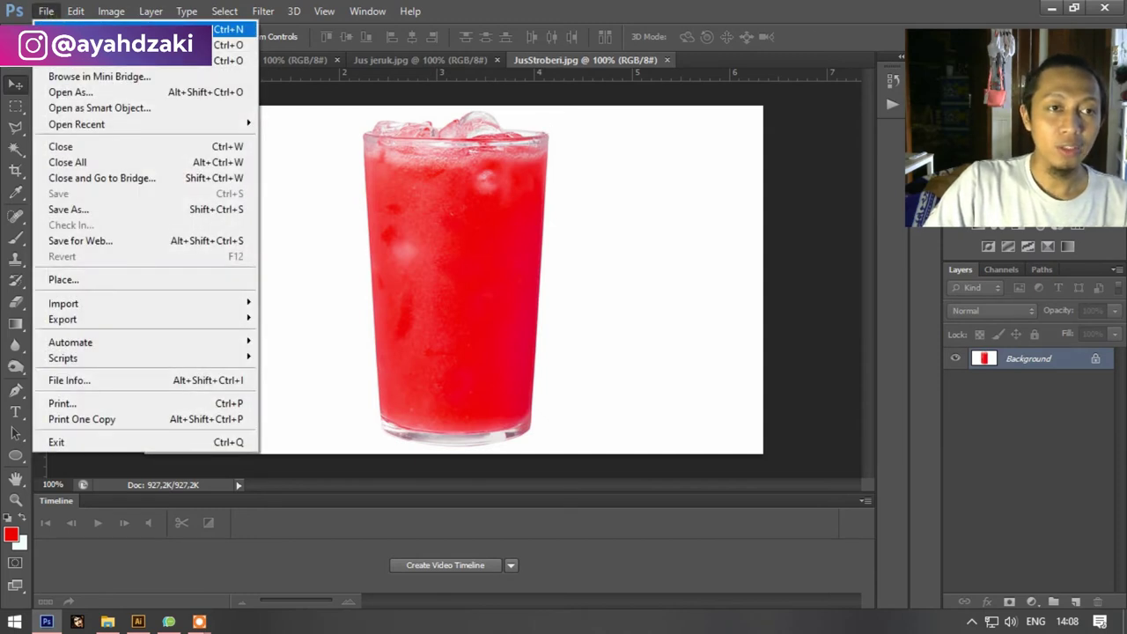
{"action": "left_click", "coordinate": [133, 29]}
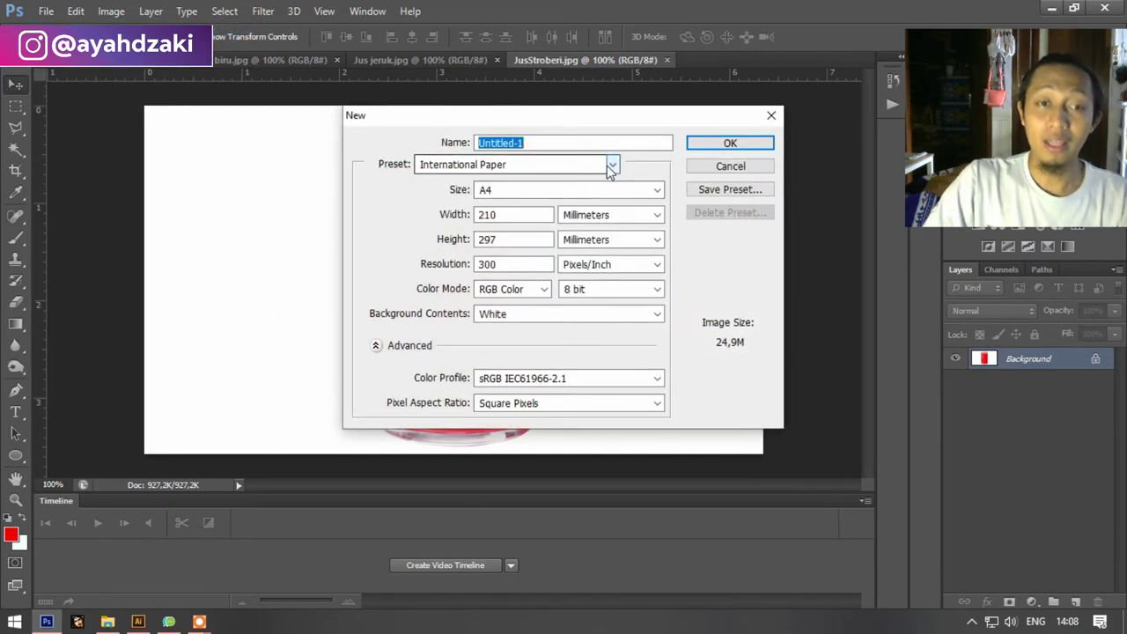
{"action": "left_click", "coordinate": [728, 146]}
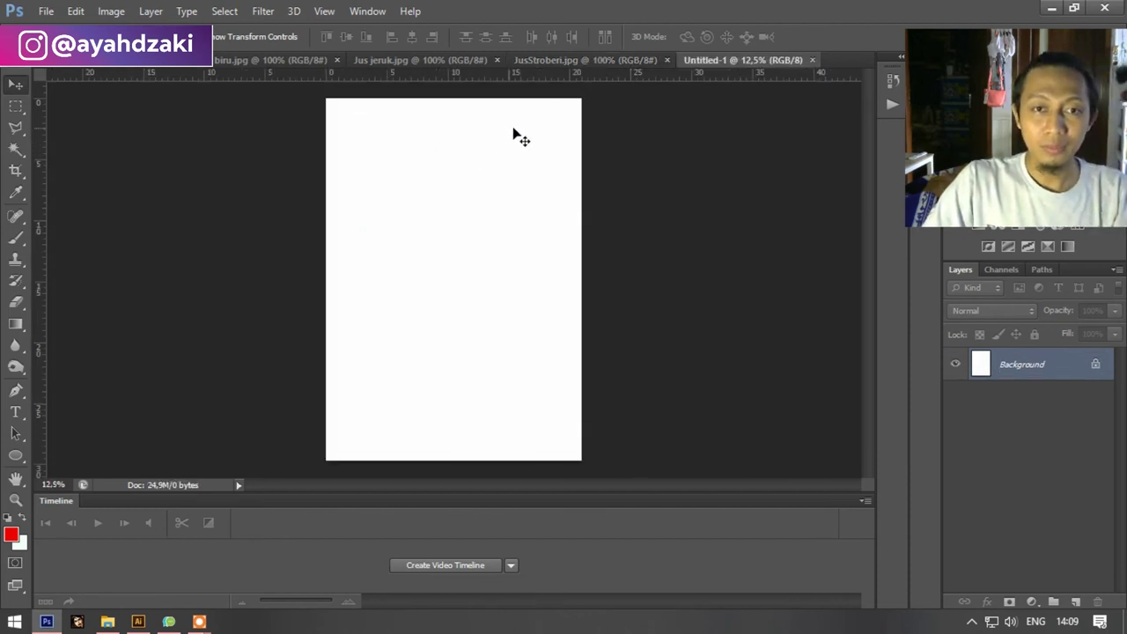
{"action": "left_click", "coordinate": [111, 10]}
{"action": "mouse_move", "coordinate": [141, 162]}
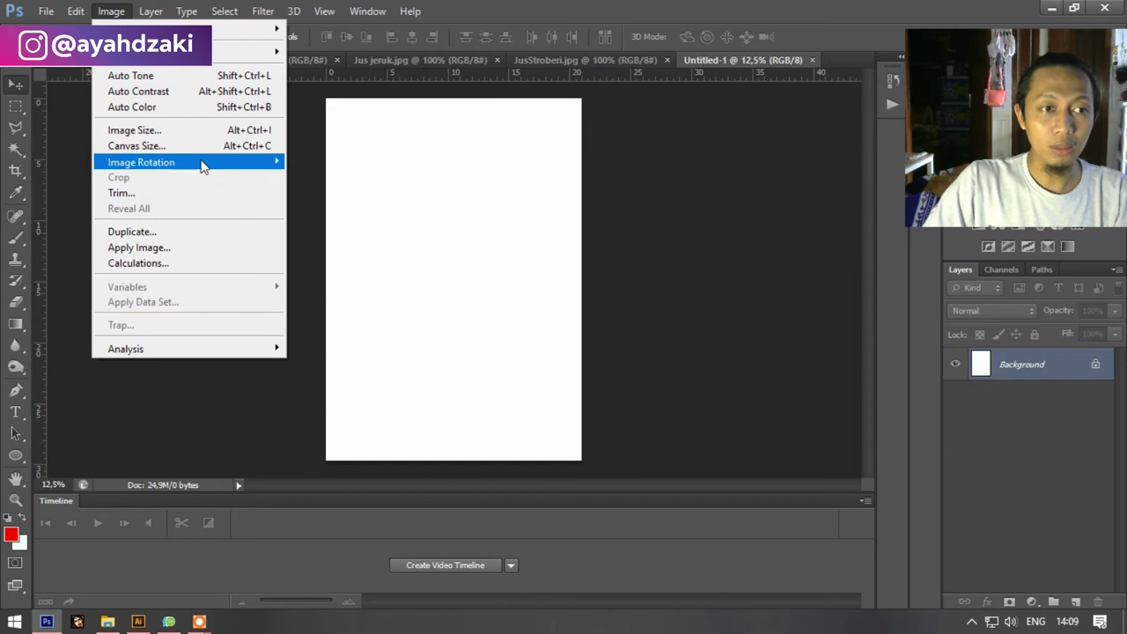
{"action": "left_click", "coordinate": [337, 177]}
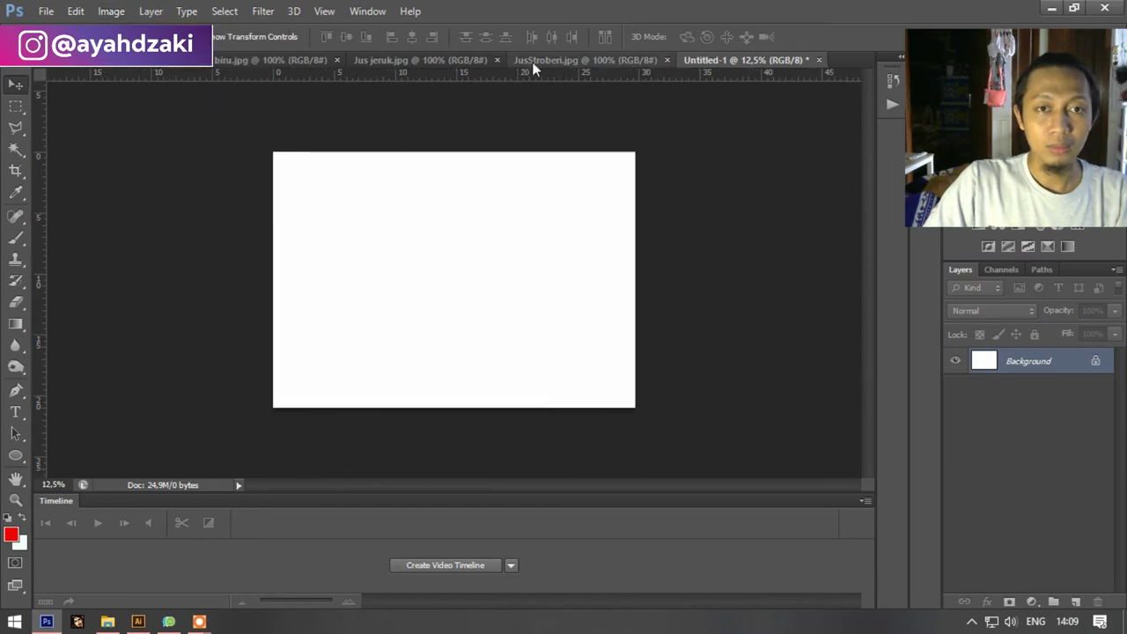
Step: Copy the red and orange glasses into the new document and close their source images
{"action": "left_click", "coordinate": [532, 59]}
{"action": "mouse_move", "coordinate": [452, 245]}
{"action": "left_mouse_down"}
{"action": "mouse_move", "coordinate": [747, 73]}
{"action": "mouse_move", "coordinate": [503, 290]}
{"action": "left_mouse_up"}
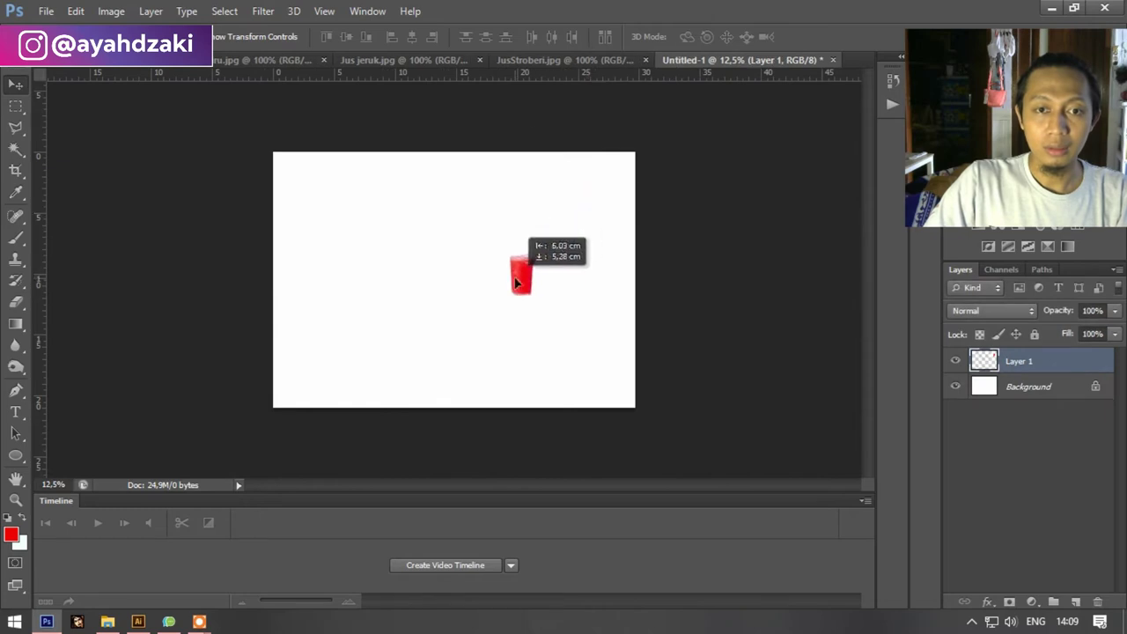
{"action": "left_click", "coordinate": [550, 62]}
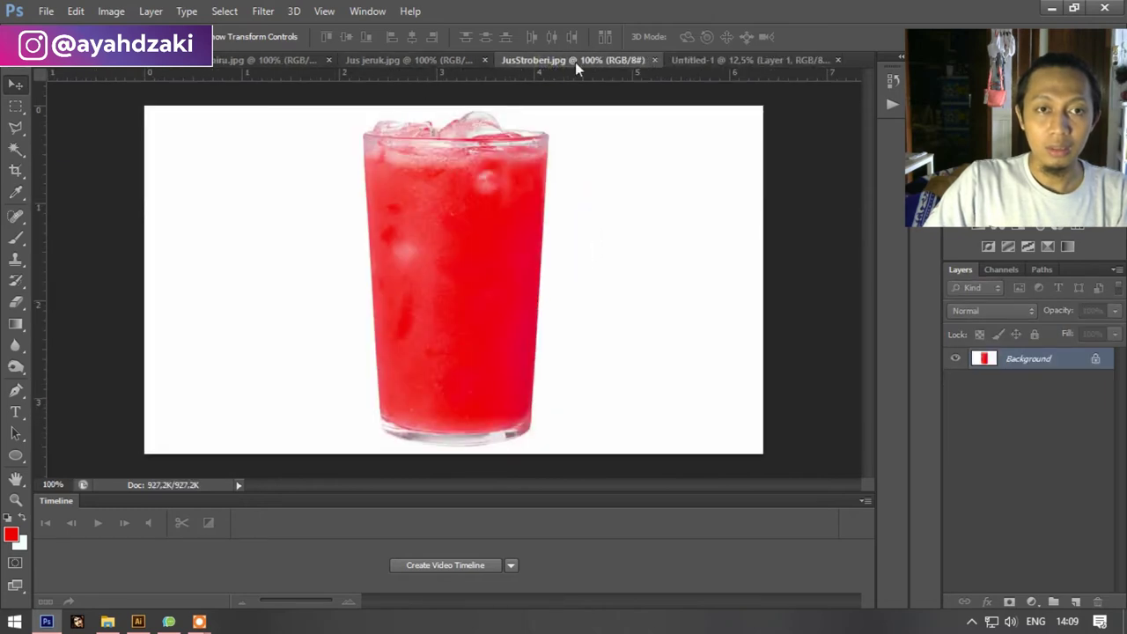
{"action": "left_click", "coordinate": [652, 60]}
{"action": "left_click", "coordinate": [455, 60]}
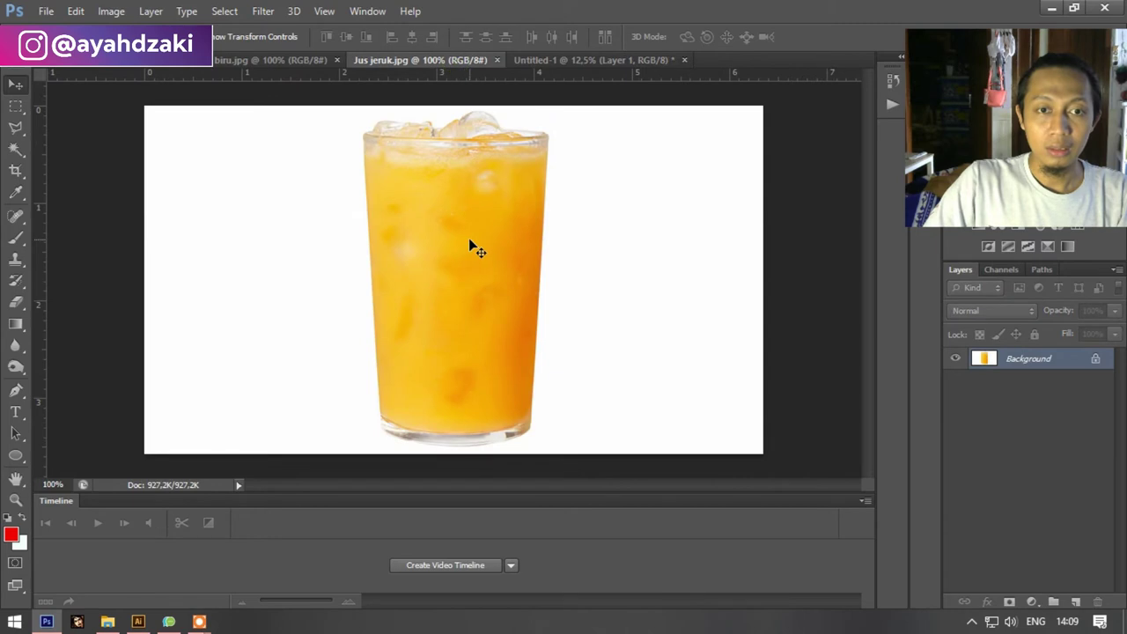
{"action": "left_click_drag", "start_coordinate": [638, 61], "coordinate": [520, 227]}
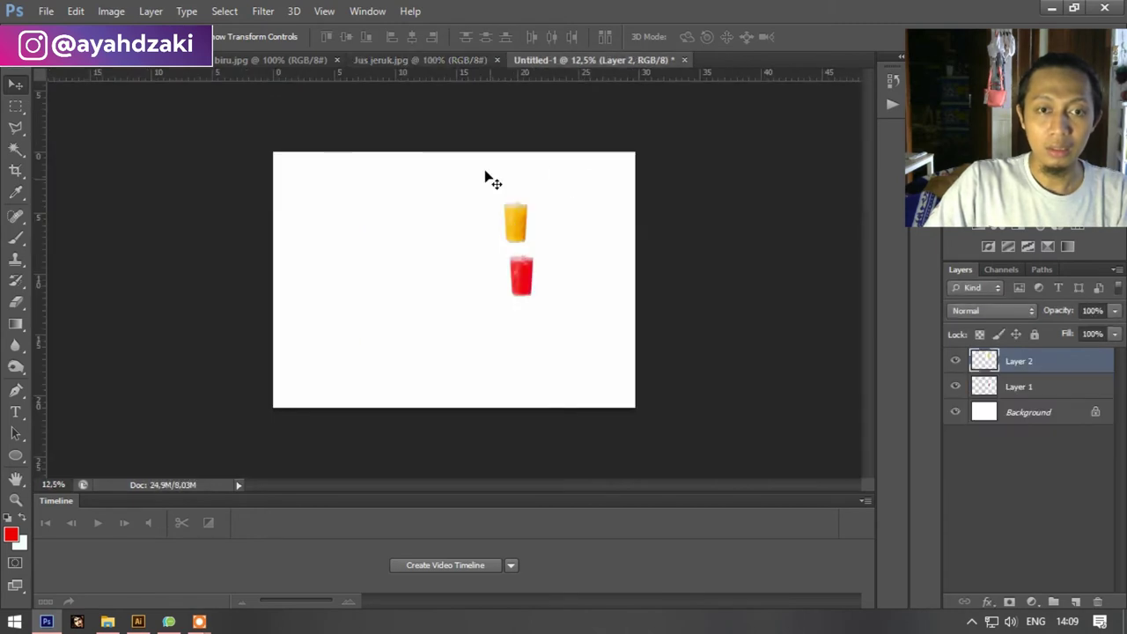
{"action": "left_click", "coordinate": [411, 62]}
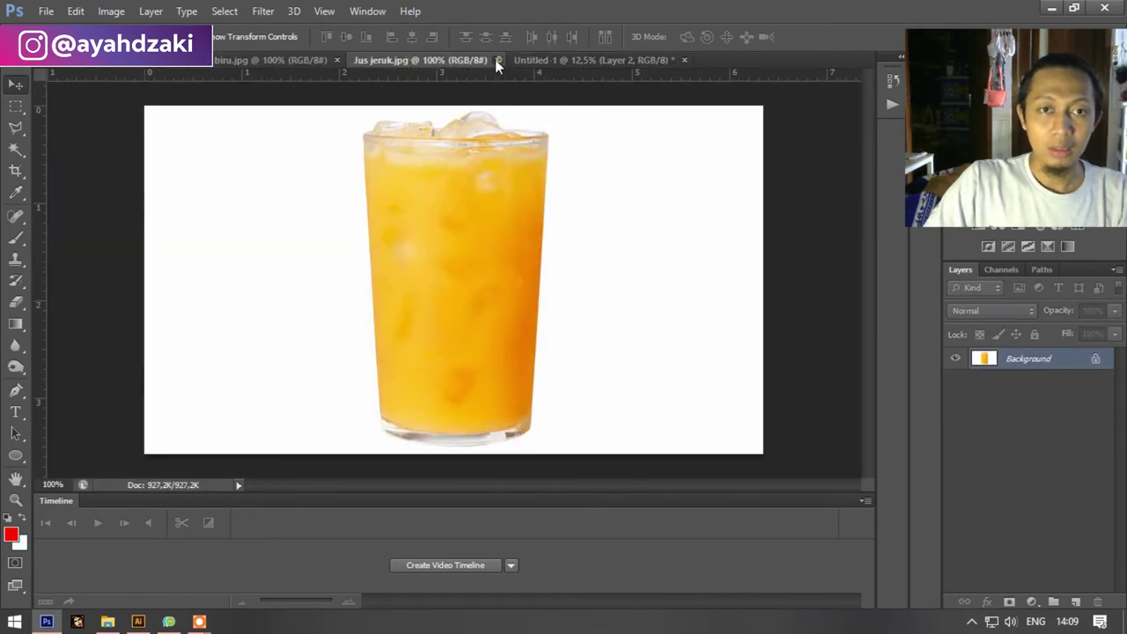
{"action": "left_click", "coordinate": [498, 60]}
Step: Copy the blue and green glasses into the new document and close the blue image
{"action": "left_click", "coordinate": [303, 61]}
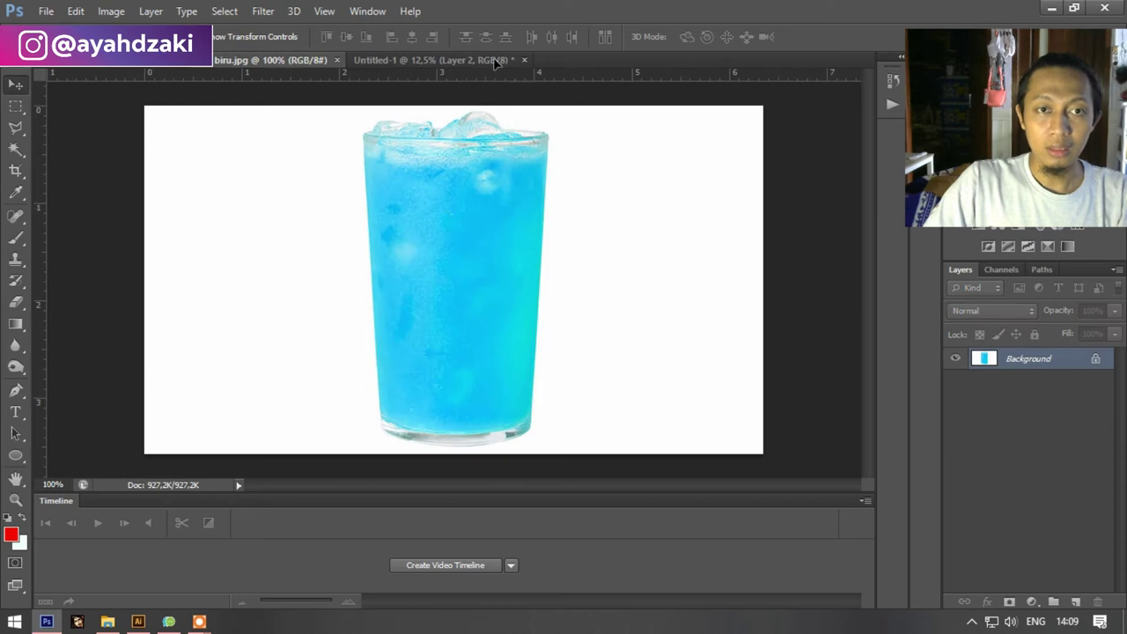
{"action": "left_click_drag", "start_coordinate": [496, 61], "coordinate": [461, 208]}
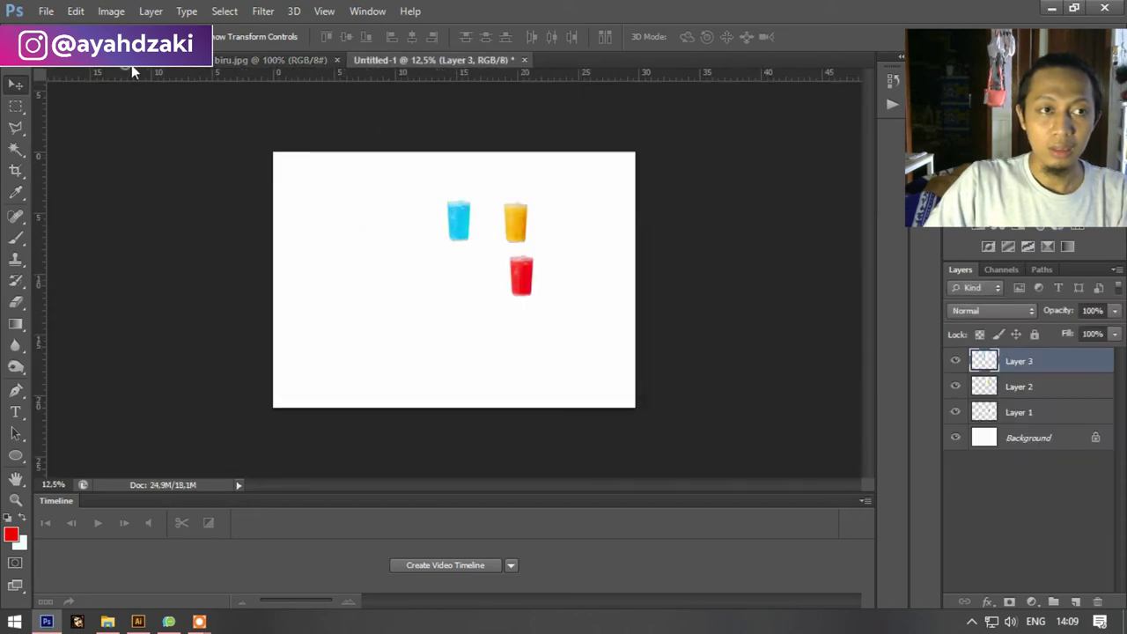
{"action": "left_click", "coordinate": [131, 62]}
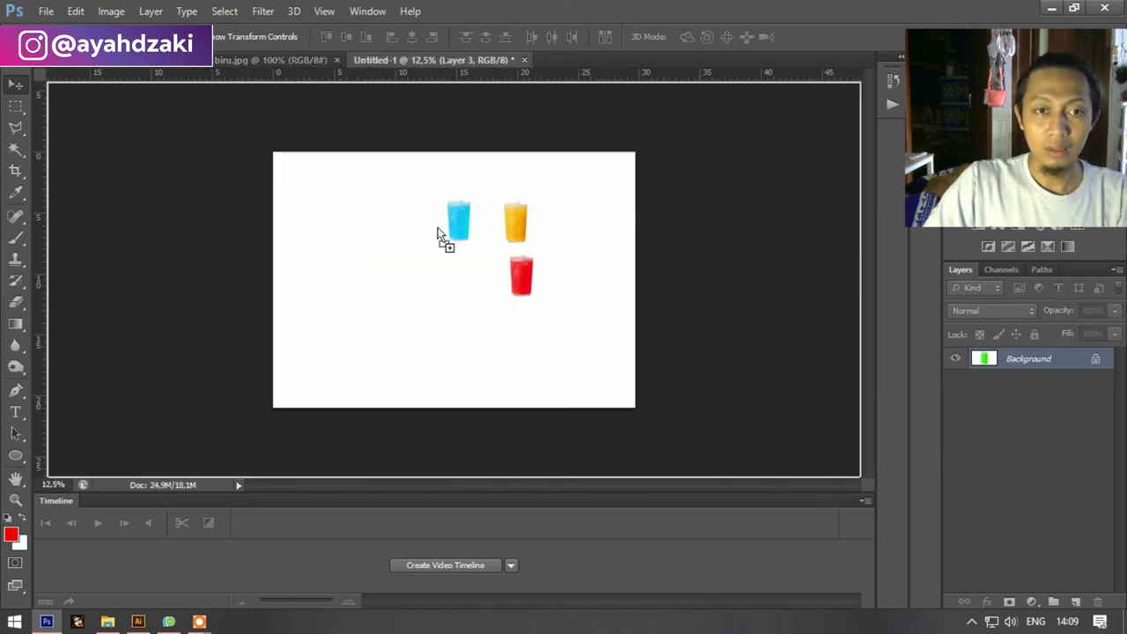
{"action": "left_click_drag", "start_coordinate": [452, 63], "coordinate": [439, 231]}
{"action": "left_click", "coordinate": [336, 59]}
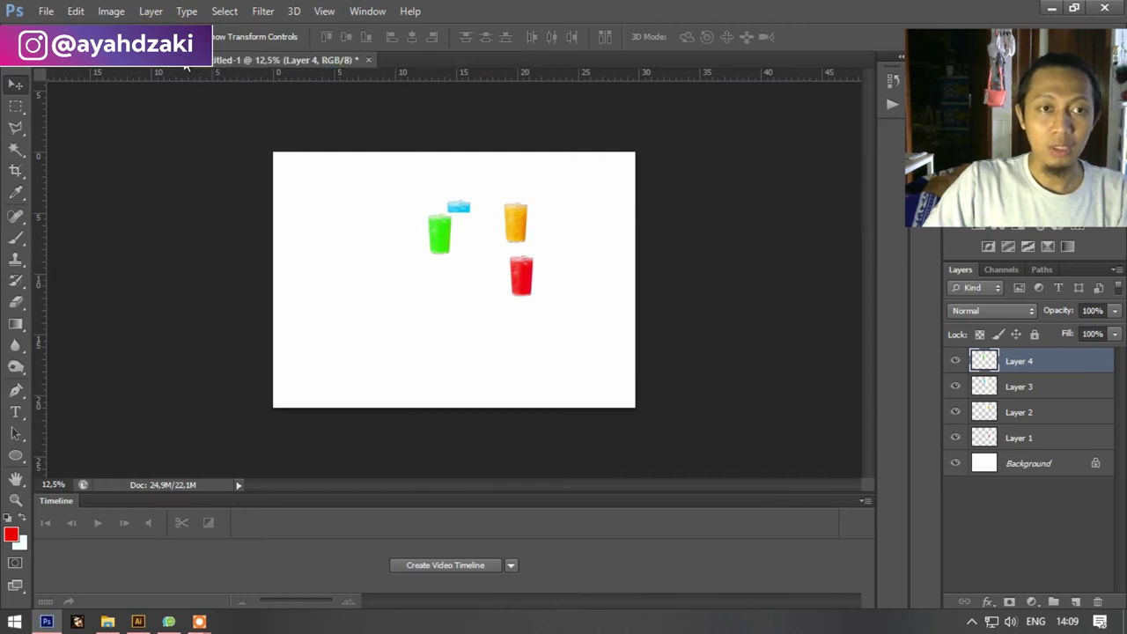
Step: Arrange the glasses in a row left to right: green, blue, orange, red
{"action": "scroll", "coordinate": [423, 251], "scroll_direction": "up", "scroll_amount": 3}
{"action": "left_click_drag", "start_coordinate": [480, 268], "coordinate": [208, 266]}
{"action": "left_click_drag", "start_coordinate": [484, 198], "coordinate": [262, 271]}
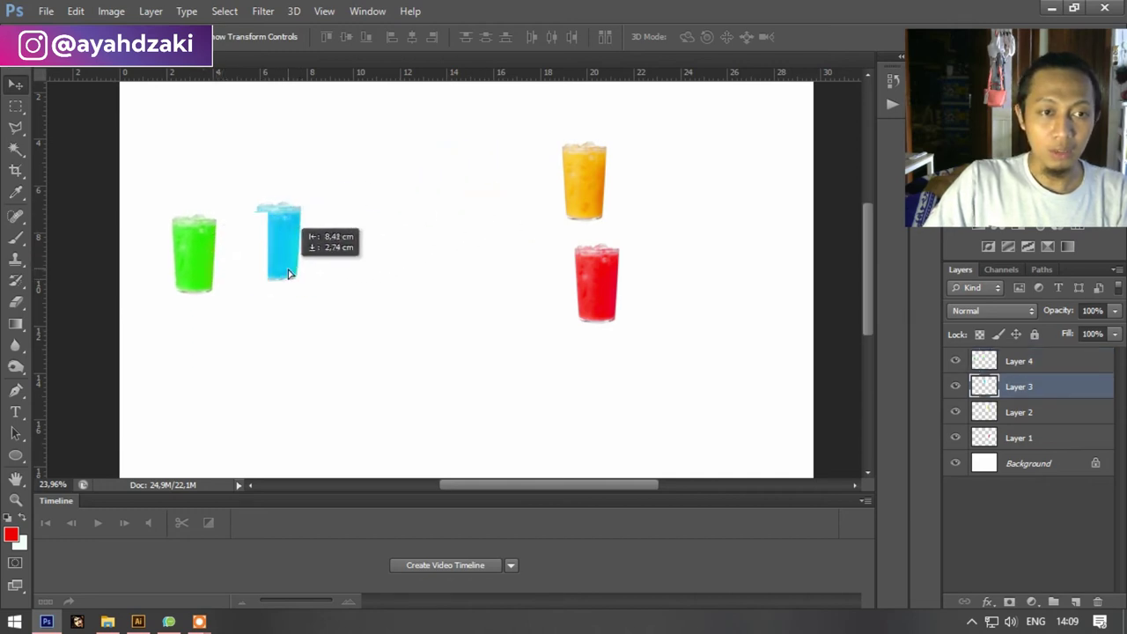
{"action": "left_click_drag", "start_coordinate": [263, 274], "coordinate": [373, 285]}
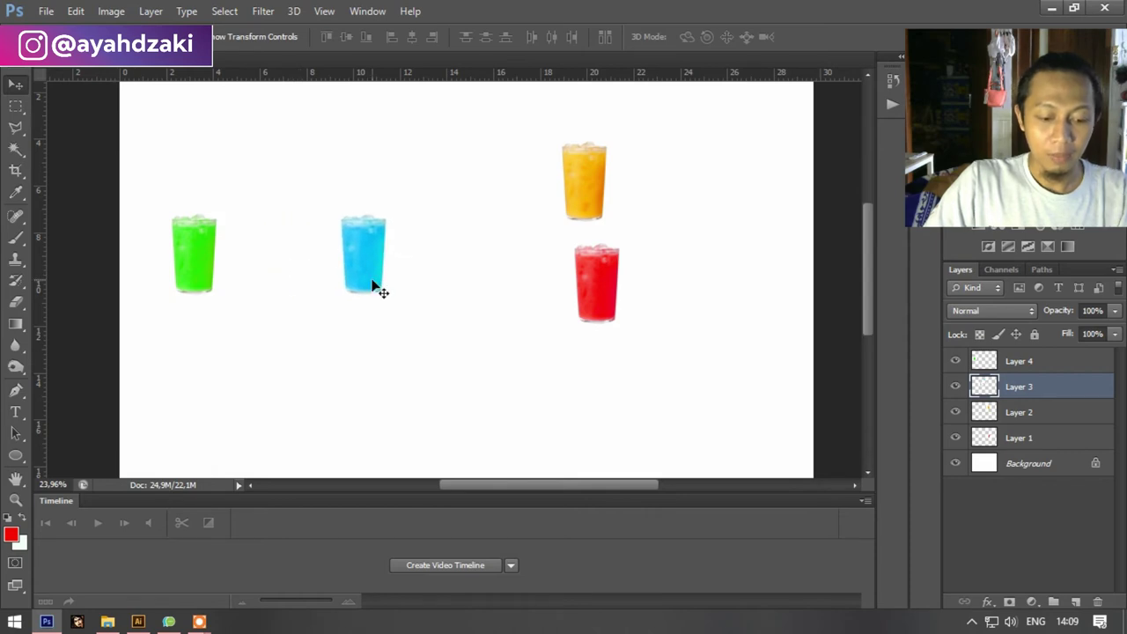
{"action": "key", "text": "ctrl+t"}
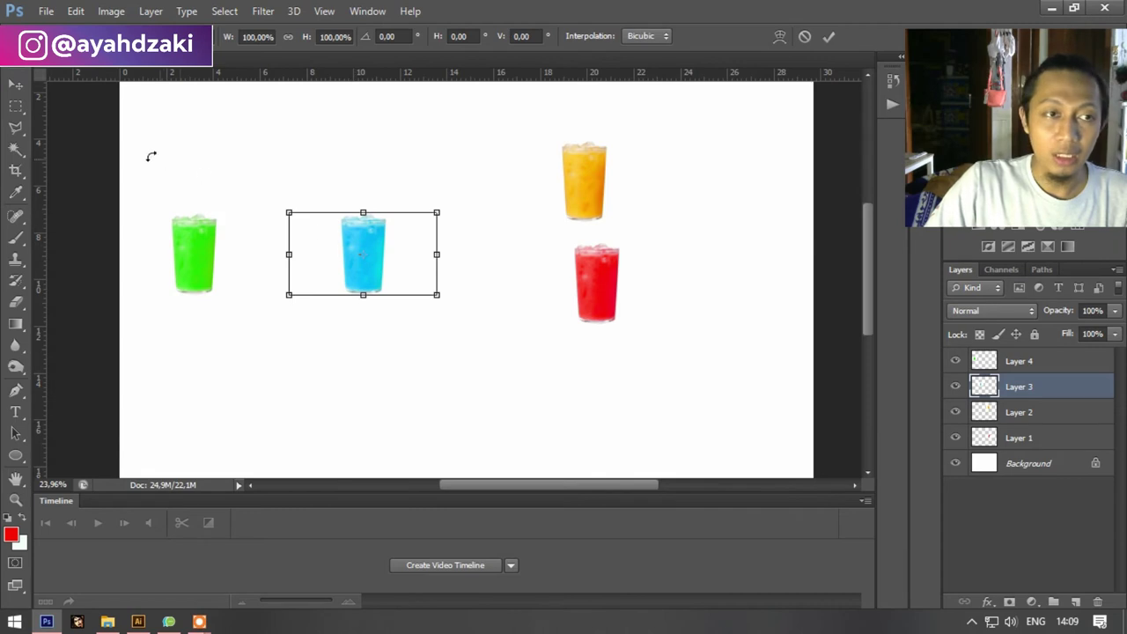
{"action": "double_click", "coordinate": [324, 238]}
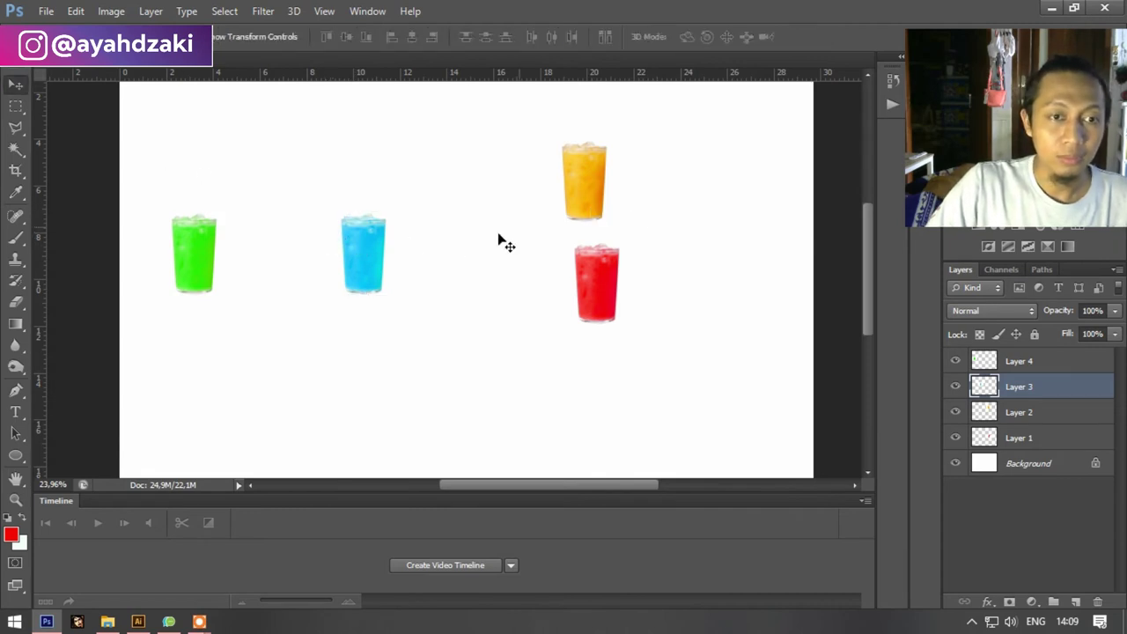
{"action": "left_click_drag", "start_coordinate": [373, 258], "coordinate": [298, 263]}
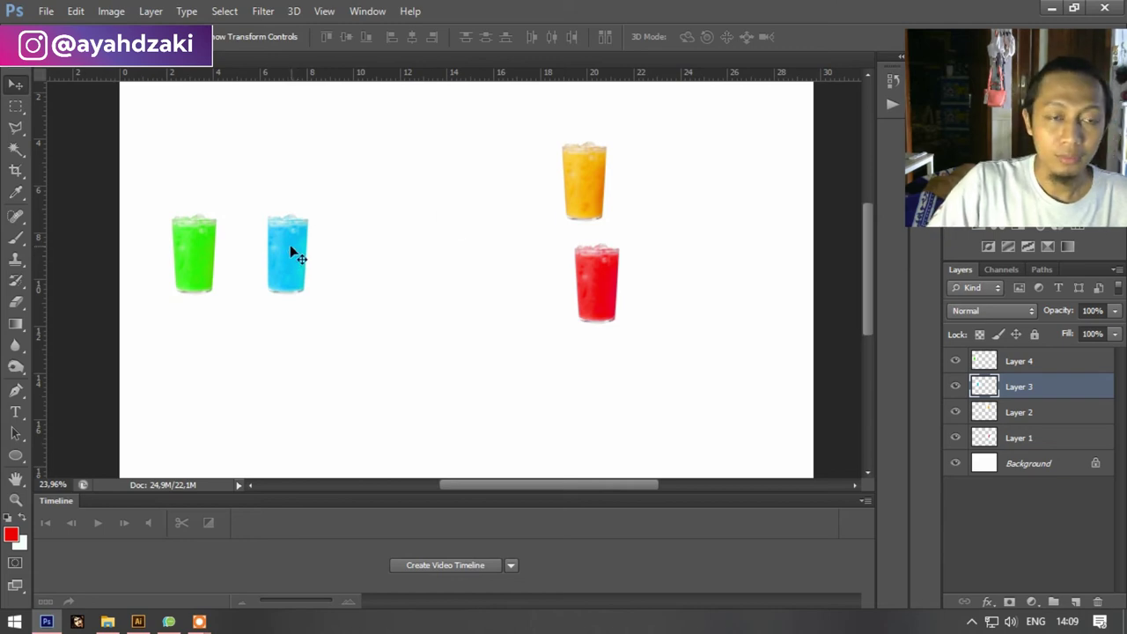
{"action": "left_click_drag", "start_coordinate": [583, 200], "coordinate": [377, 279]}
{"action": "left_click_drag", "start_coordinate": [590, 284], "coordinate": [449, 254]}
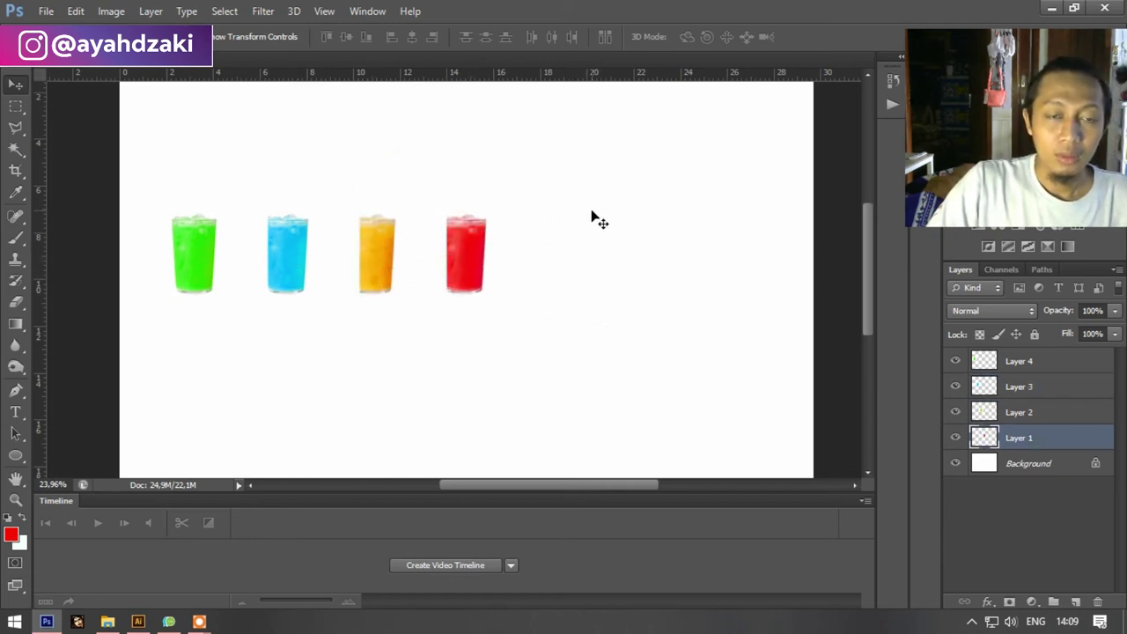
{"action": "left_click_drag", "start_coordinate": [617, 203], "coordinate": [747, 230]}
Step: Enlarge all four glass layers together and reposition the red glass in the row
{"action": "left_click", "coordinate": [1019, 361], "text": "shift"}
{"action": "key", "text": "ctrl+t"}
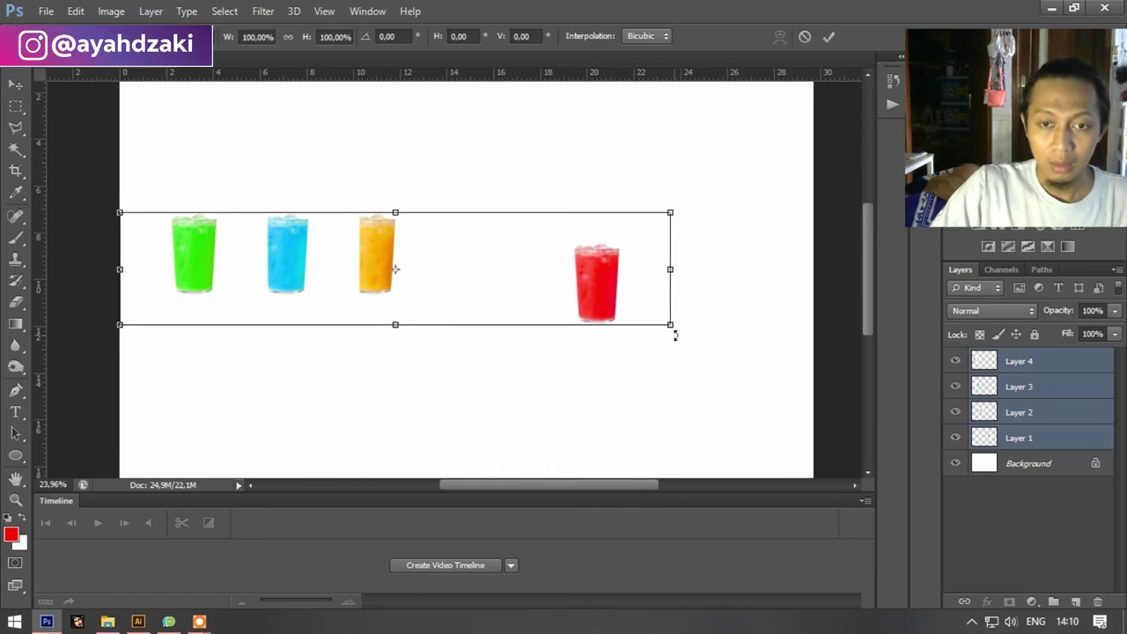
{"action": "left_click_drag", "start_coordinate": [673, 328], "coordinate": [842, 424]}
{"action": "key", "text": "Return"}
{"action": "left_click", "coordinate": [992, 441]}
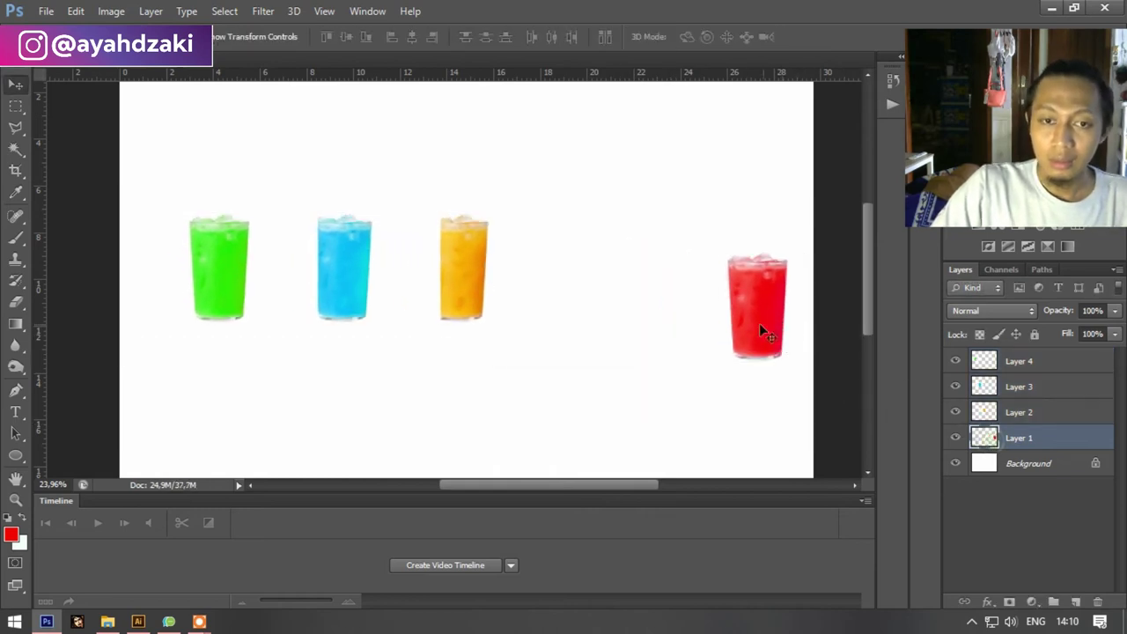
{"action": "left_click_drag", "start_coordinate": [759, 323], "coordinate": [557, 287]}
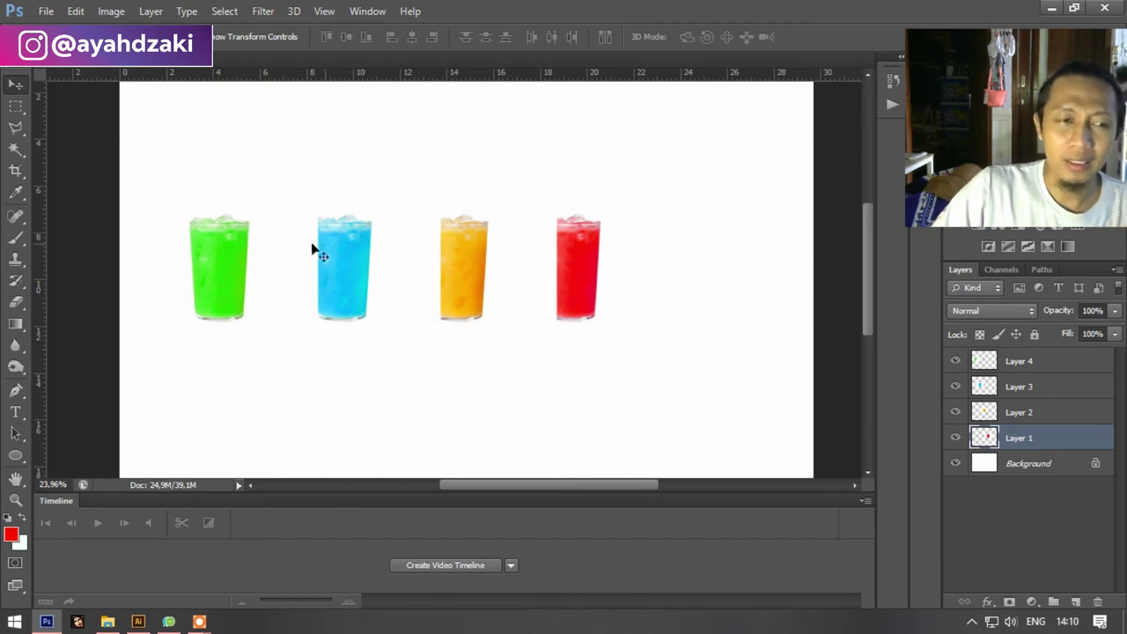
{"action": "scroll", "coordinate": [190, 231], "scroll_direction": "up", "scroll_amount": 1}
{"action": "scroll", "coordinate": [191, 231], "scroll_direction": "up", "scroll_amount": 2}
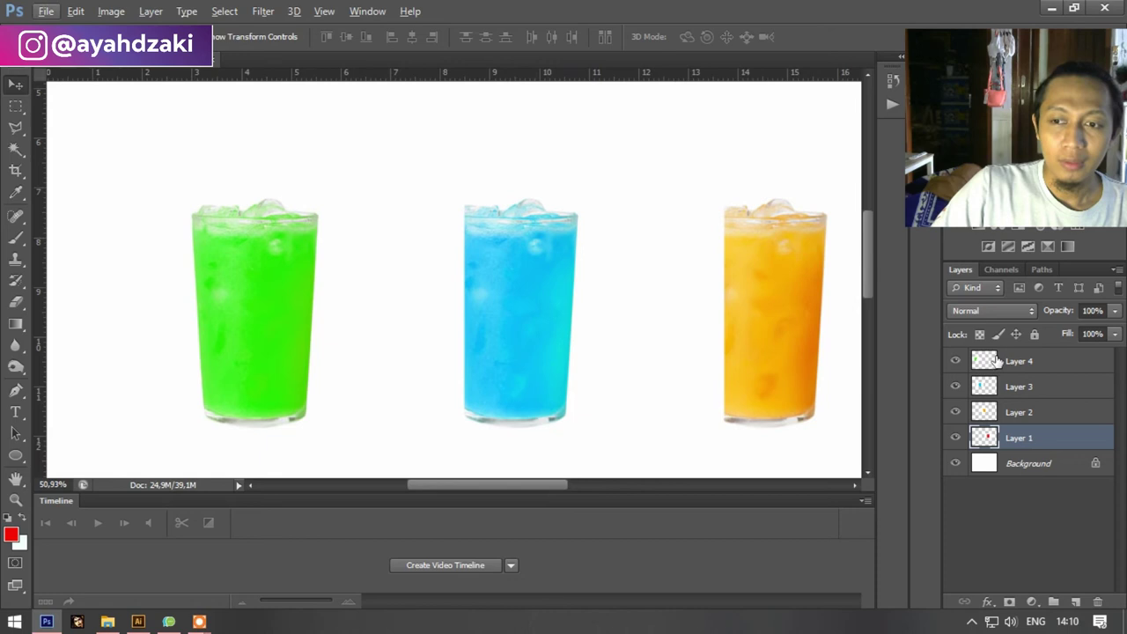
Step: Select the green glass layer and set up the Magic Wand with Tolerance 10
{"action": "left_click", "coordinate": [999, 361]}
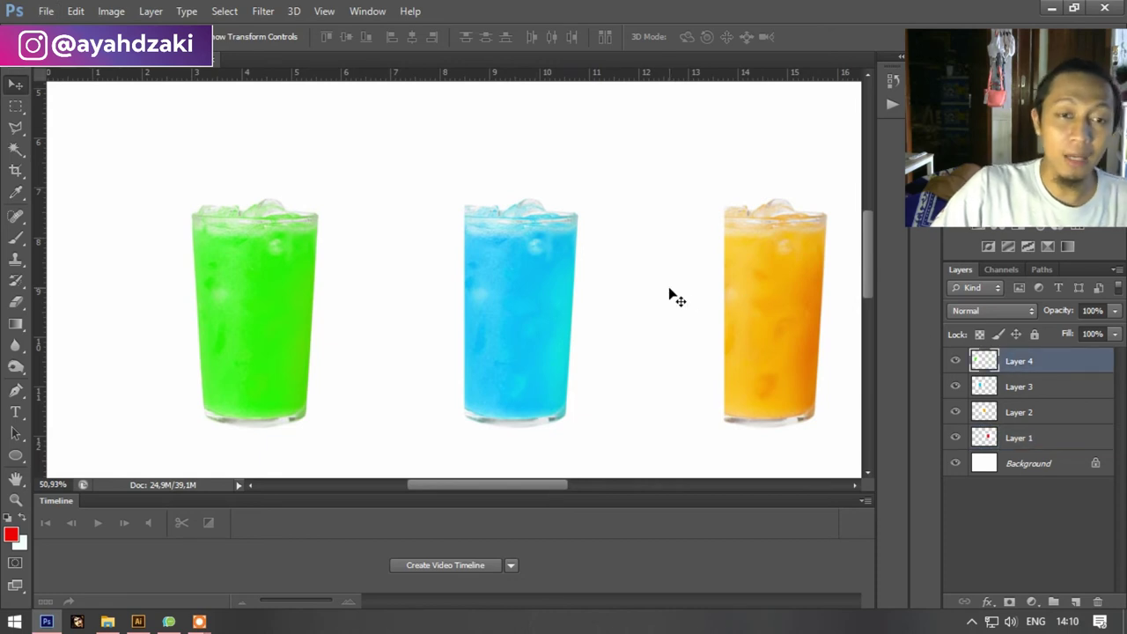
{"action": "scroll", "coordinate": [617, 282], "scroll_direction": "down", "scroll_amount": 2}
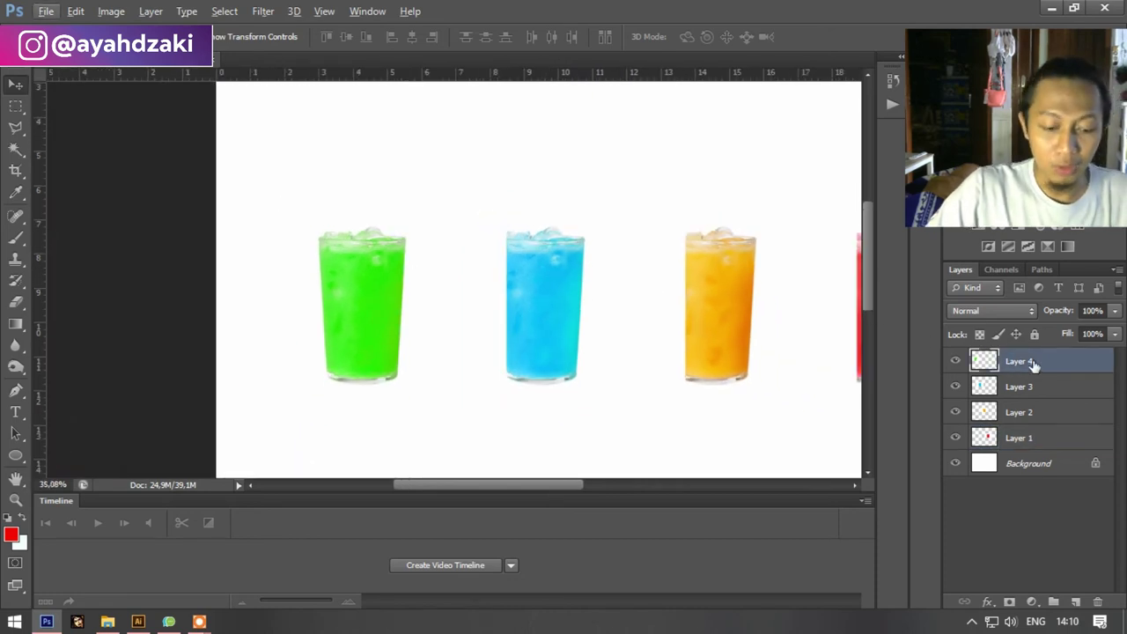
{"action": "key", "text": "ctrl+t"}
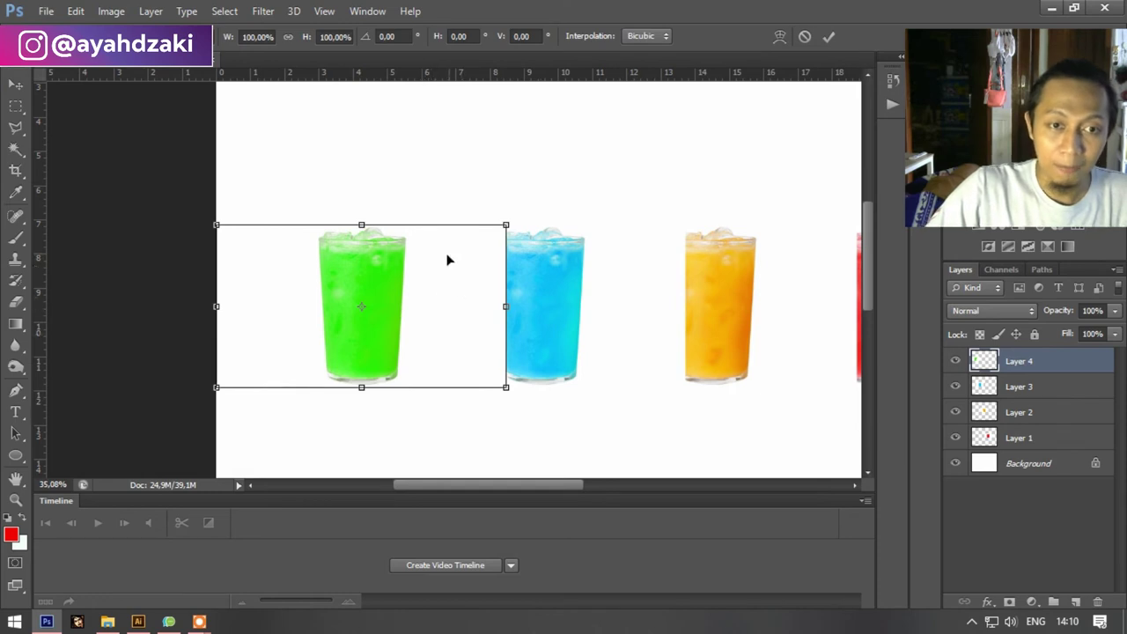
{"action": "right_click", "coordinate": [14, 154]}
{"action": "left_click", "coordinate": [14, 154]}
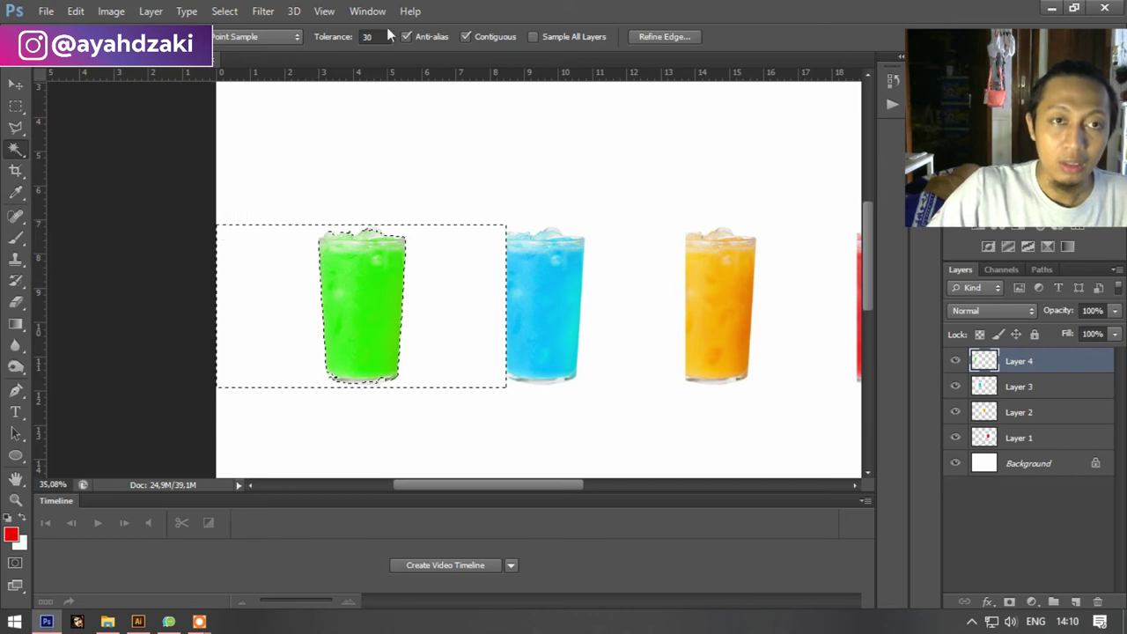
{"action": "type", "text": "10"}
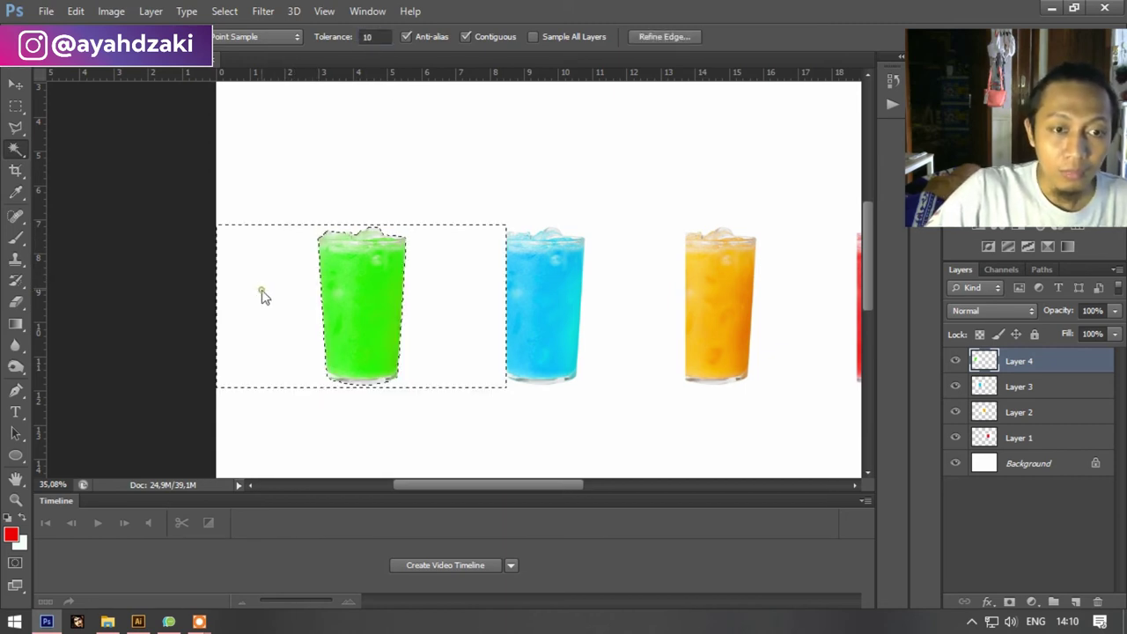
Step: Select the white area around the blue glass on its layer with the Magic Wand
{"action": "scroll", "coordinate": [352, 387], "scroll_direction": "up", "scroll_amount": 5, "text": "alt"}
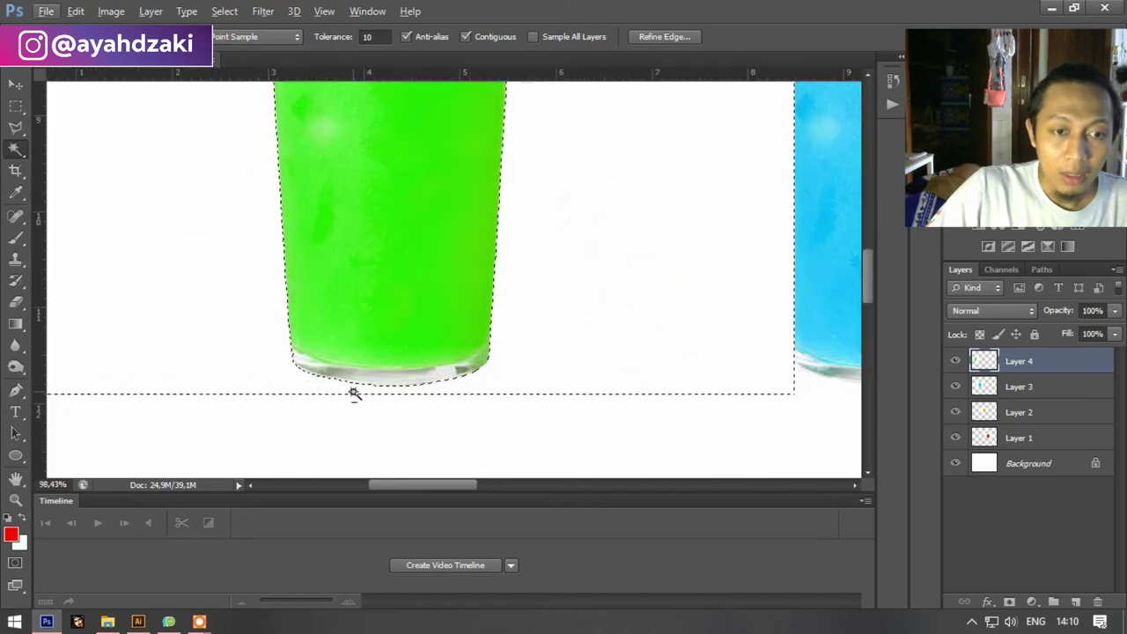
{"action": "scroll", "coordinate": [352, 391], "scroll_direction": "up", "scroll_amount": 3}
{"action": "scroll", "coordinate": [352, 391], "scroll_direction": "up", "scroll_amount": 5}
{"action": "scroll", "coordinate": [384, 242], "scroll_direction": "up", "scroll_amount": 2, "text": "alt"}
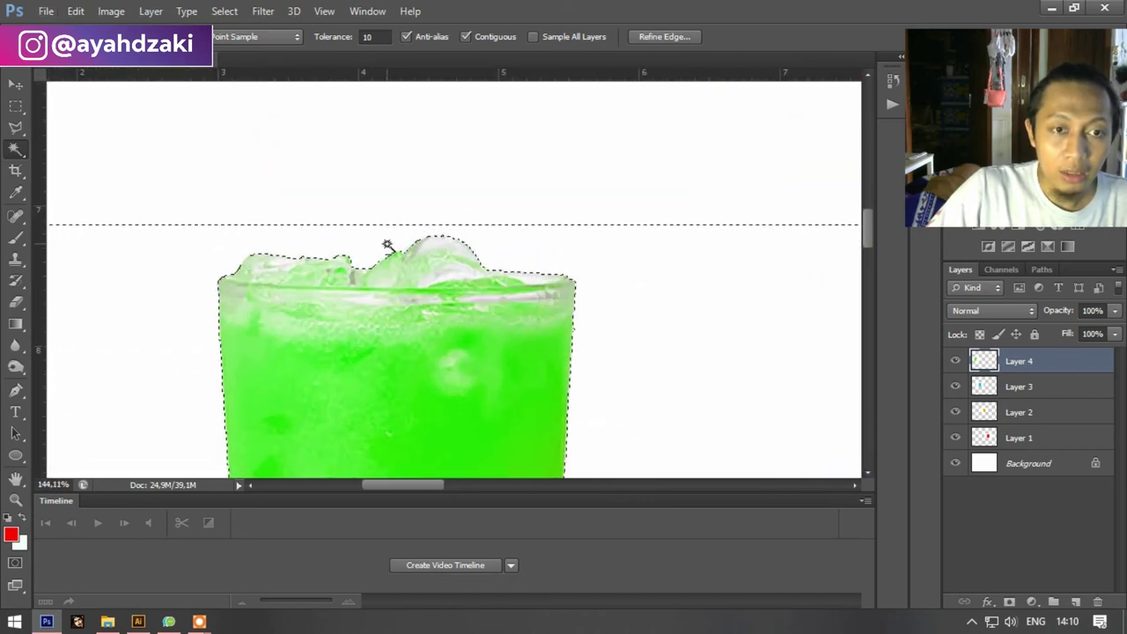
{"action": "scroll", "coordinate": [379, 255], "scroll_direction": "down", "scroll_amount": 5, "text": "alt"}
{"action": "scroll", "coordinate": [372, 267], "scroll_direction": "down", "scroll_amount": 2, "text": "alt"}
{"action": "scroll", "coordinate": [367, 282], "scroll_direction": "down", "scroll_amount": 2}
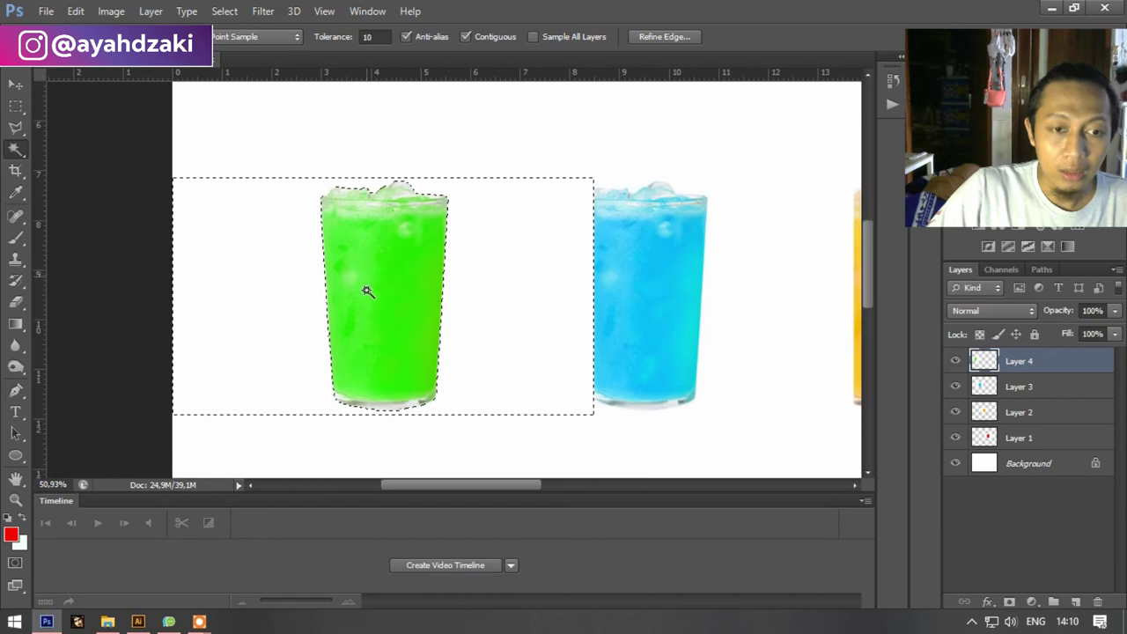
{"action": "scroll", "coordinate": [367, 291], "scroll_direction": "down", "scroll_amount": 1}
{"action": "scroll", "coordinate": [366, 291], "scroll_direction": "up", "scroll_amount": 1, "text": "alt"}
{"action": "scroll", "coordinate": [366, 291], "scroll_direction": "up", "scroll_amount": 1, "text": "alt"}
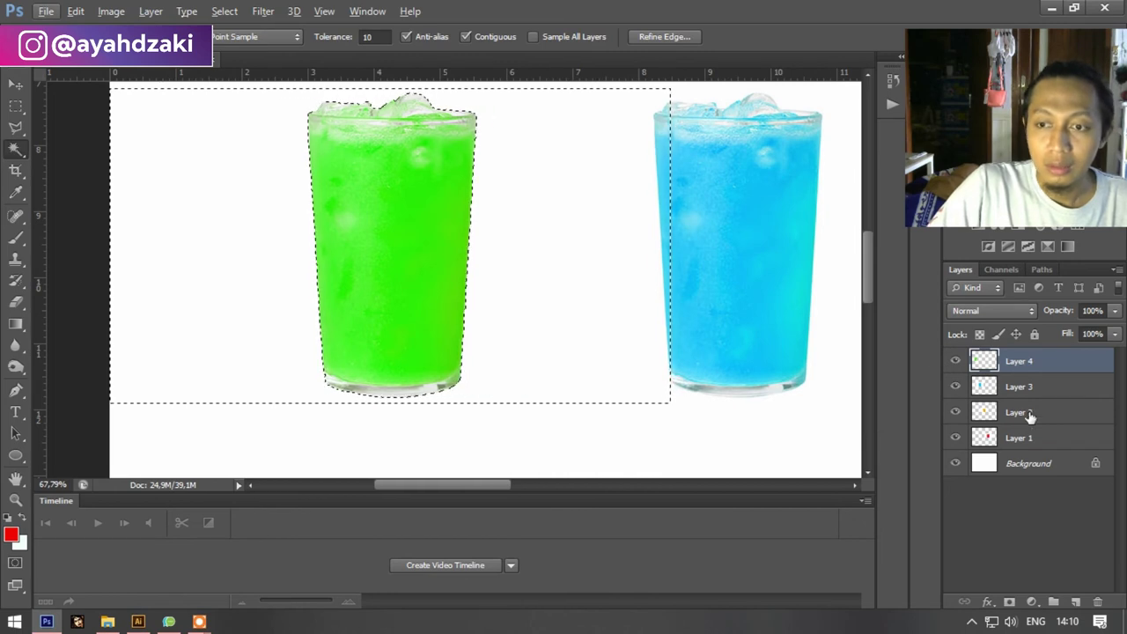
{"action": "left_click", "coordinate": [1021, 388]}
{"action": "scroll", "coordinate": [783, 326], "scroll_direction": "down", "scroll_amount": 1, "text": "alt"}
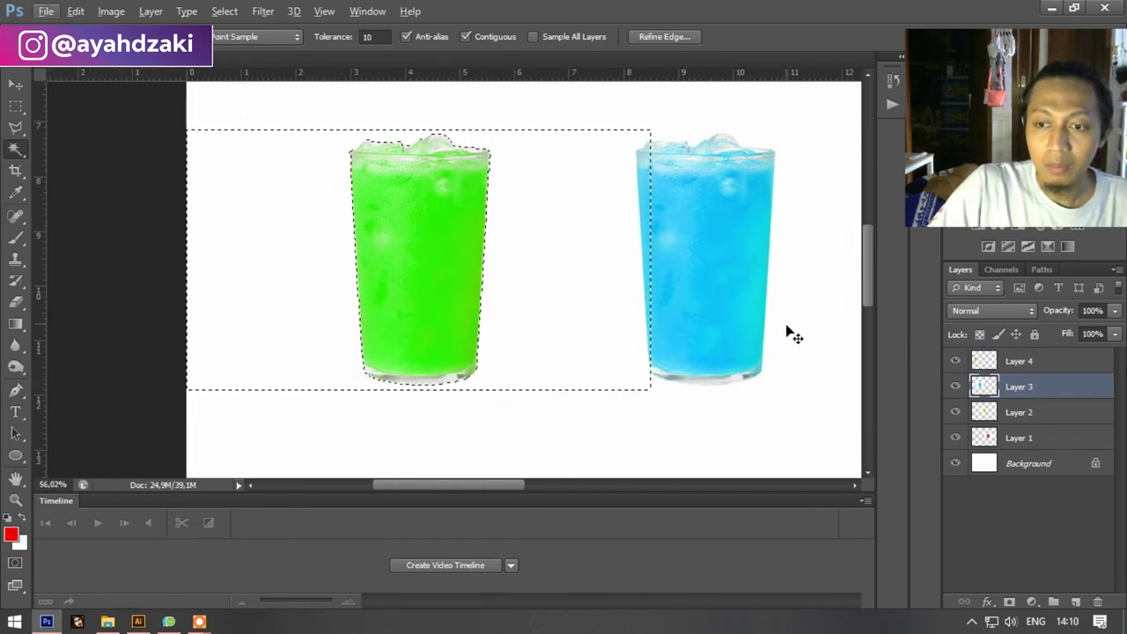
{"action": "scroll", "coordinate": [792, 335], "scroll_direction": "right", "scroll_amount": 1}
{"action": "left_click", "coordinate": [737, 244]}
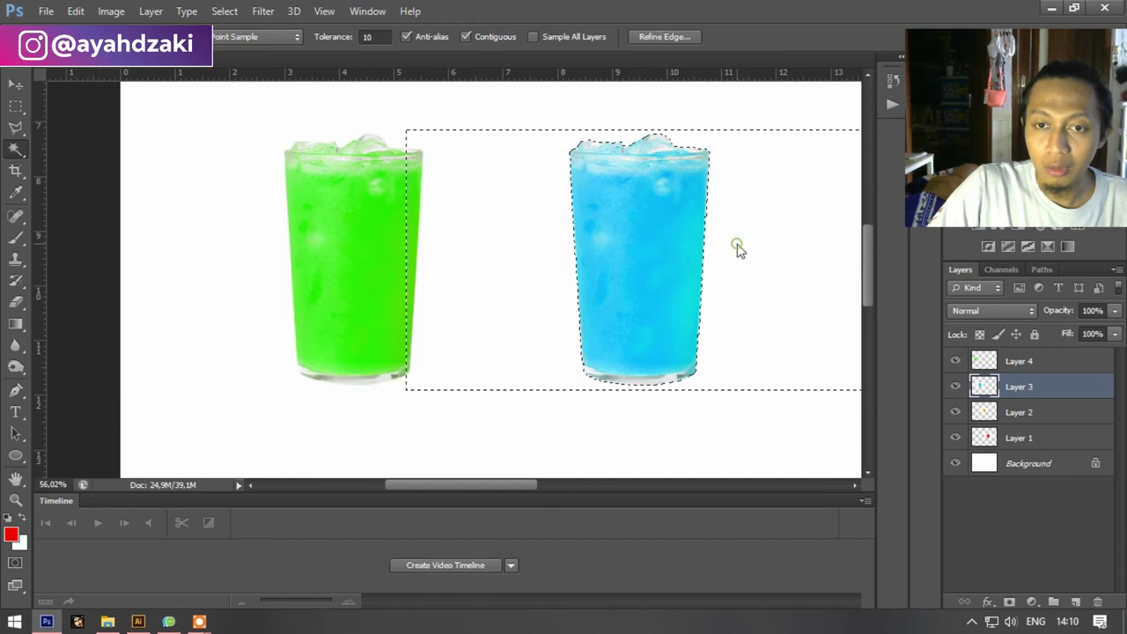
{"action": "scroll", "coordinate": [725, 259], "scroll_direction": "down", "scroll_amount": 2, "text": "alt"}
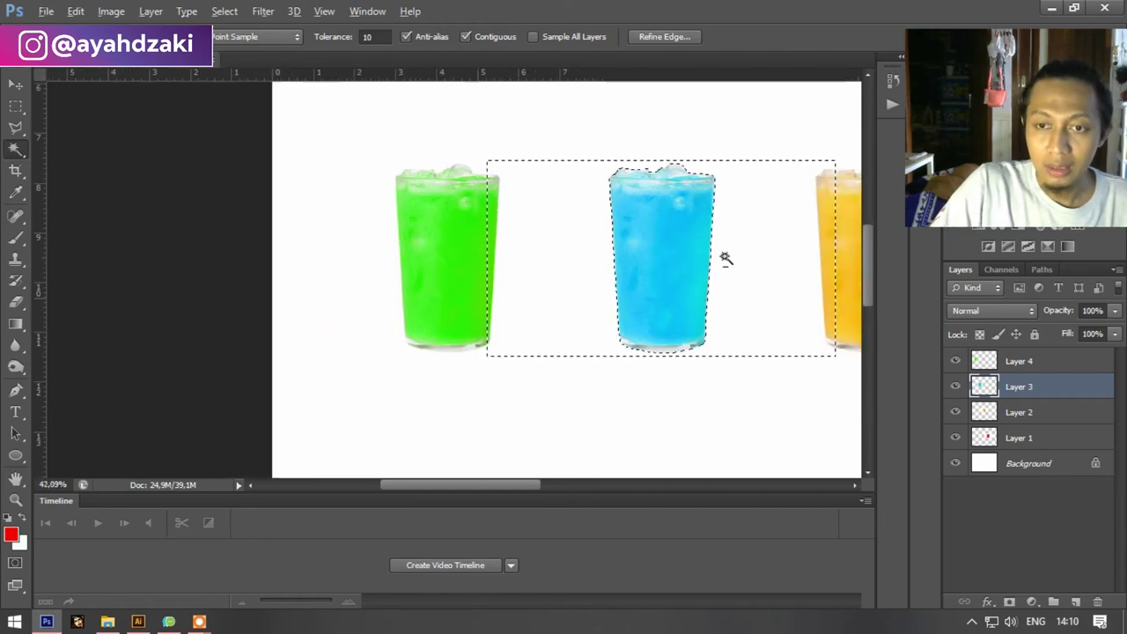
{"action": "scroll", "coordinate": [725, 264], "scroll_direction": "right", "scroll_amount": 2}
{"action": "scroll", "coordinate": [725, 267], "scroll_direction": "right", "scroll_amount": 1}
Step: Select and delete the white background around the orange glass
{"action": "left_click", "coordinate": [1022, 412]}
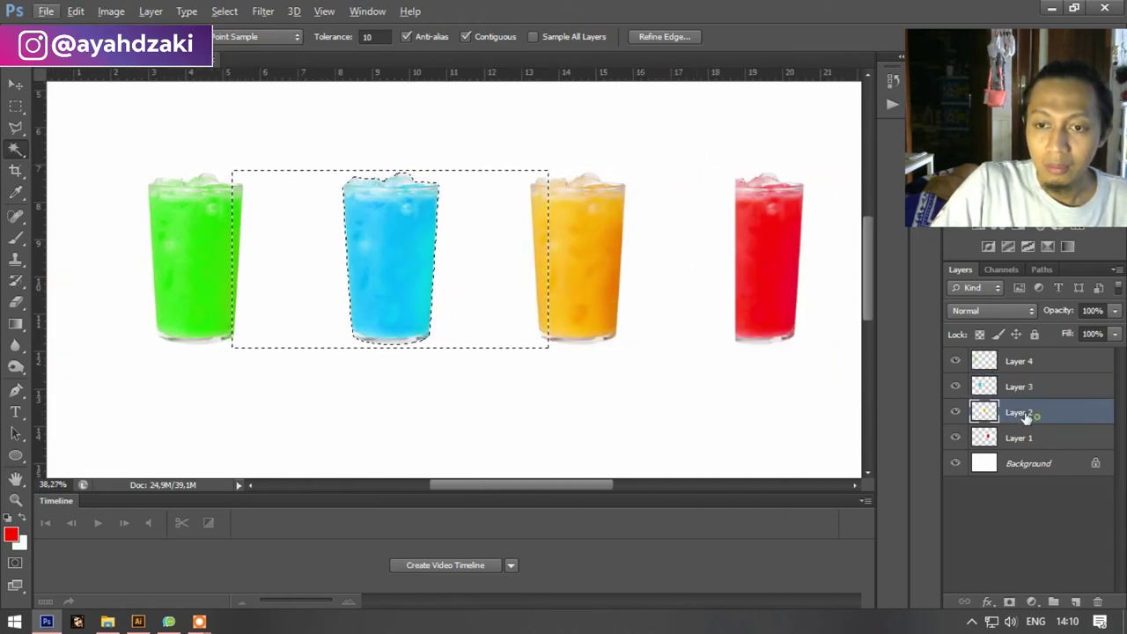
{"action": "left_click", "coordinate": [689, 274]}
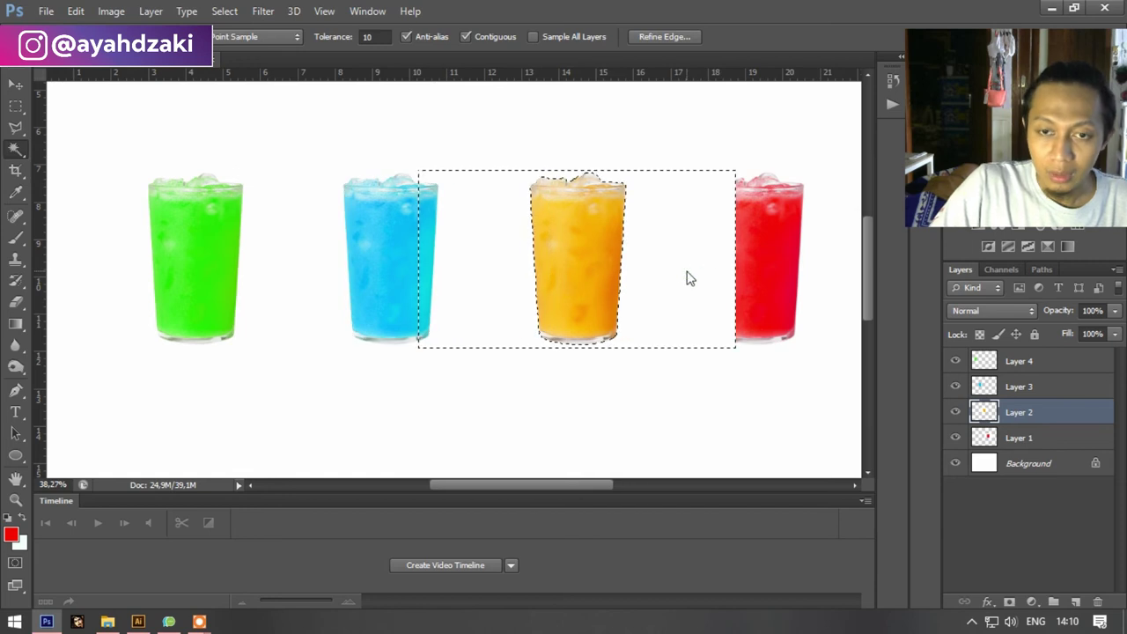
{"action": "key", "text": "Delete"}
{"action": "left_click", "coordinate": [840, 274]}
Step: Select the red glass layer and deselect using the Rectangular Marquee tool
{"action": "left_click", "coordinate": [1004, 436]}
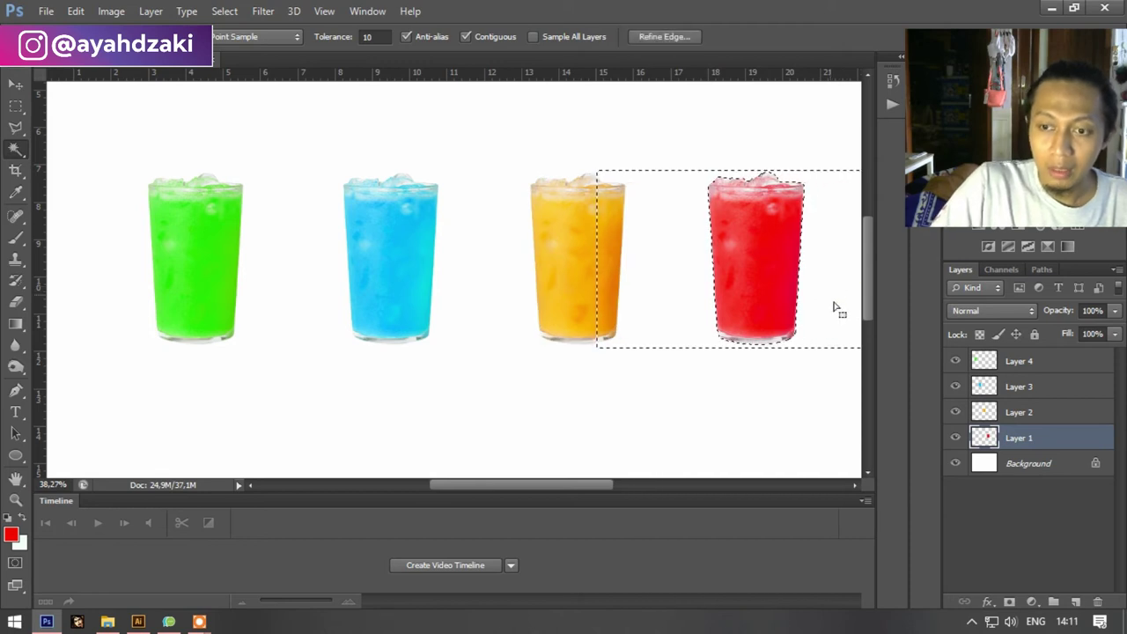
{"action": "left_click", "coordinate": [16, 108]}
{"action": "left_click", "coordinate": [276, 131]}
Step: Scale all four glass layers up to about 148% and shift them slightly down-left
{"action": "scroll", "coordinate": [526, 202], "scroll_direction": "down", "scroll_amount": 5}
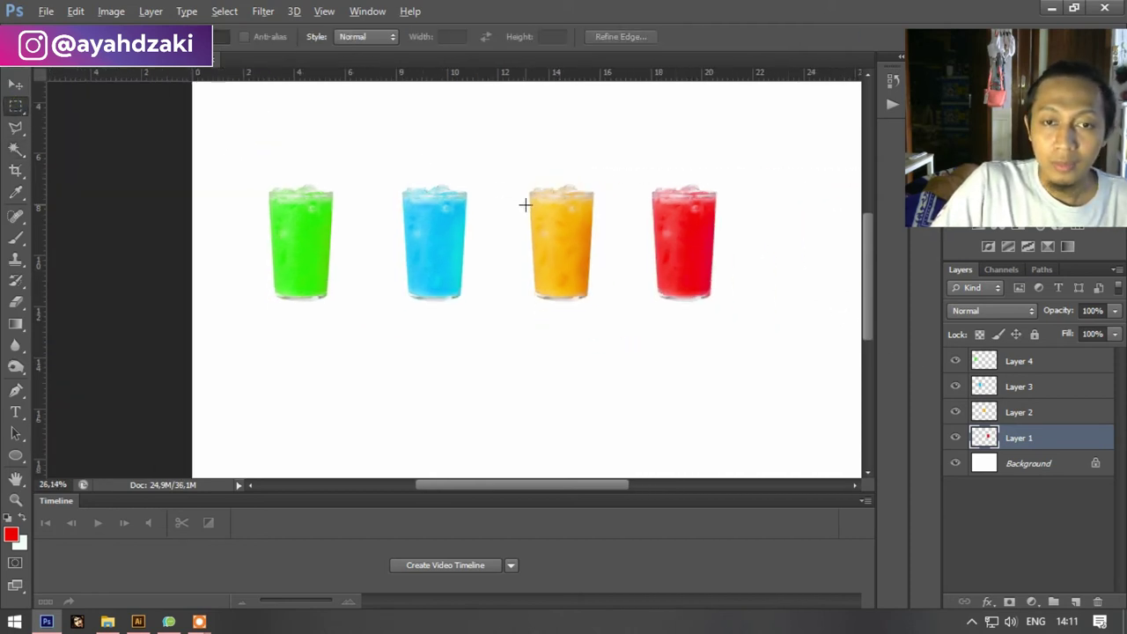
{"action": "left_click", "coordinate": [16, 85]}
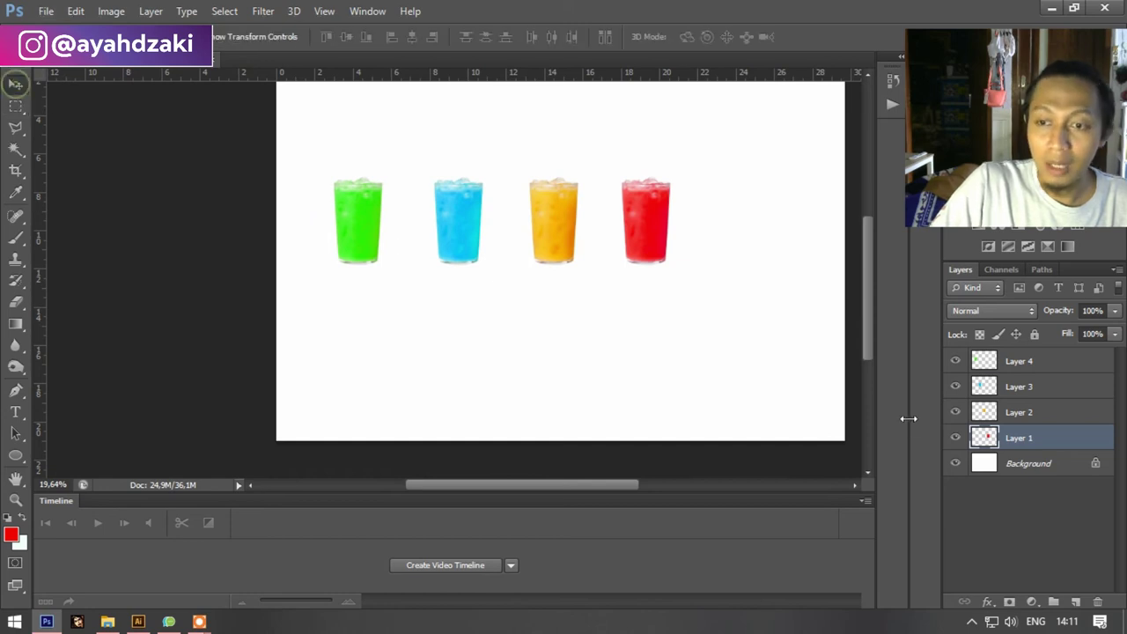
{"action": "left_click", "coordinate": [969, 360], "text": "shift"}
{"action": "key", "text": "ctrl+t"}
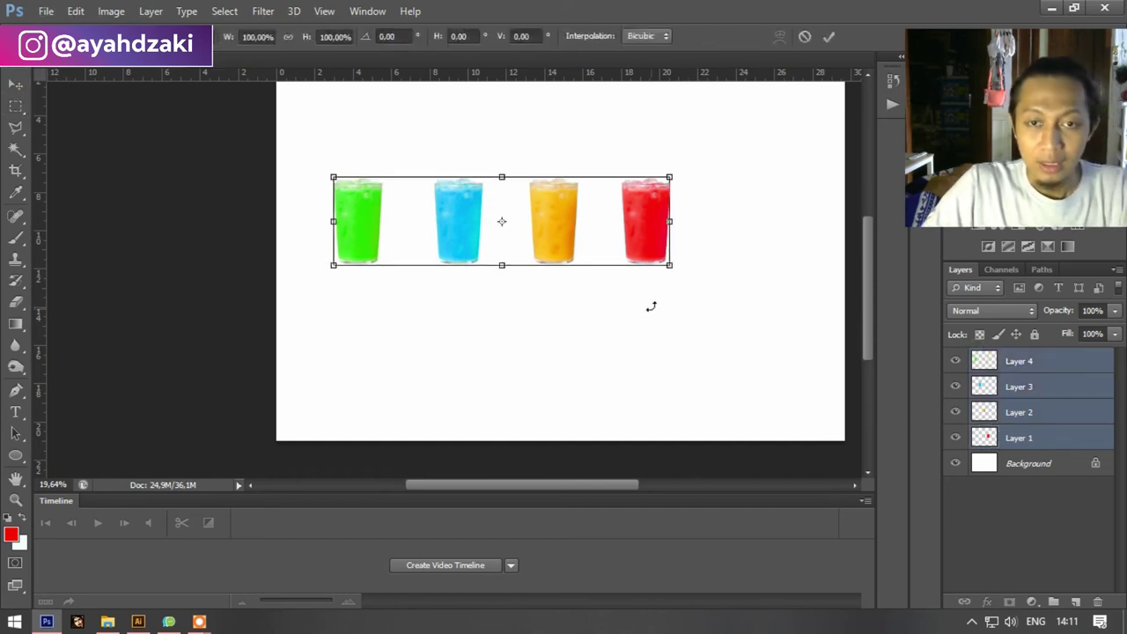
{"action": "left_click_drag", "start_coordinate": [674, 274], "coordinate": [811, 407]}
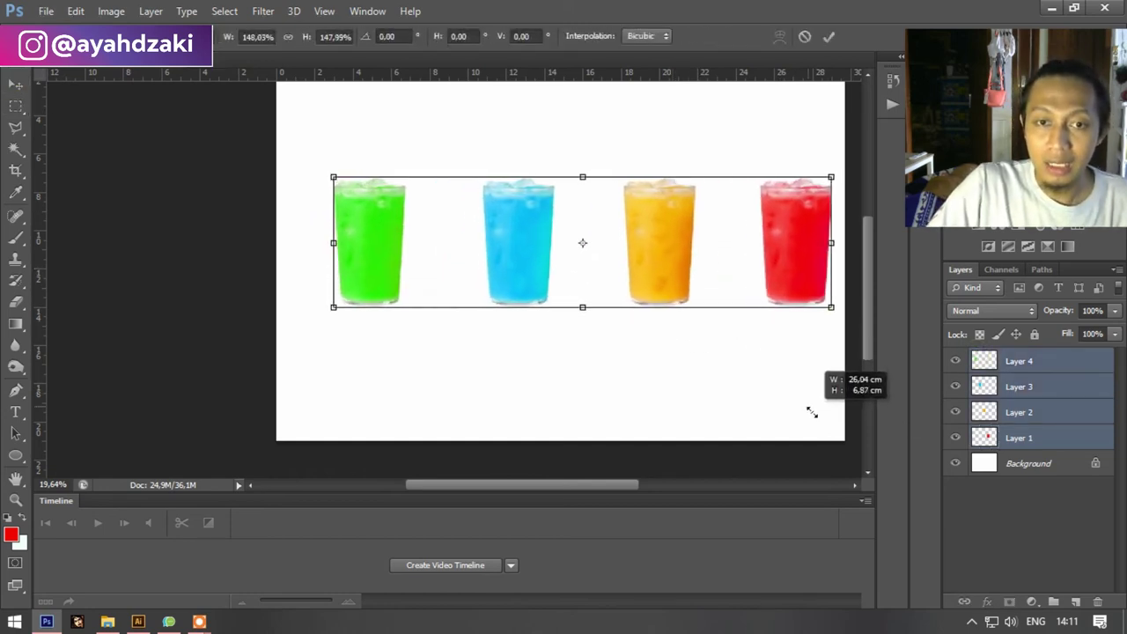
{"action": "key", "text": "Return"}
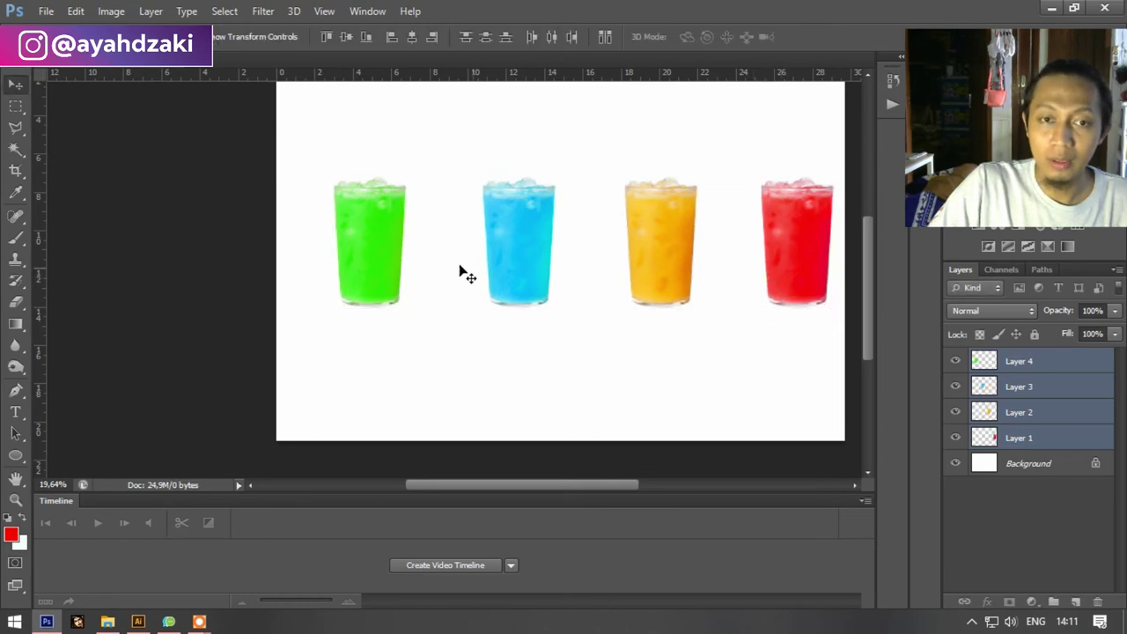
{"action": "mouse_move", "coordinate": [388, 257]}
{"action": "left_mouse_down"}
{"action": "mouse_move", "coordinate": [367, 268]}
{"action": "mouse_move", "coordinate": [429, 308]}
{"action": "mouse_move", "coordinate": [483, 311]}
{"action": "left_mouse_up"}
Step: Cluster the glasses overlapping, with the orange glass brought to the front and blue raised behind
{"action": "right_click", "coordinate": [744, 378]}
{"action": "mouse_move", "coordinate": [659, 283]}
{"action": "left_mouse_down"}
{"action": "mouse_move", "coordinate": [574, 327]}
{"action": "mouse_move", "coordinate": [562, 317]}
{"action": "left_mouse_up"}
{"action": "key", "text": "Escape"}
{"action": "key", "text": "ctrl+bracketright"}
{"action": "key", "text": "ctrl+bracketright"}
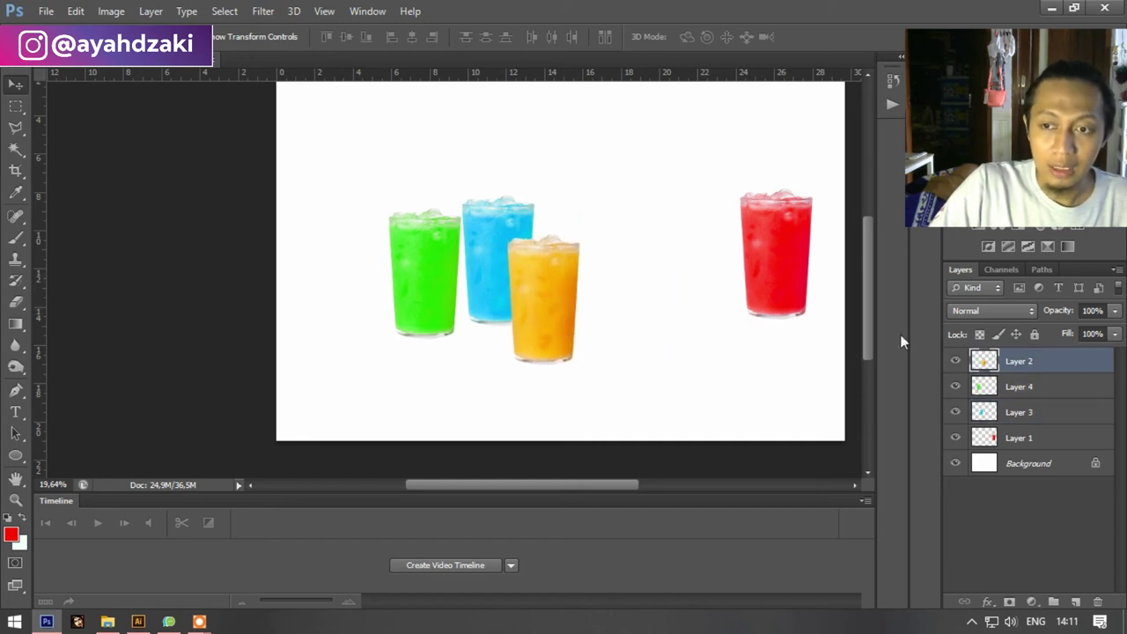
{"action": "left_click_drag", "start_coordinate": [771, 260], "coordinate": [574, 257]}
{"action": "left_click_drag", "start_coordinate": [484, 245], "coordinate": [486, 214]}
{"action": "left_click_drag", "start_coordinate": [445, 269], "coordinate": [465, 274]}
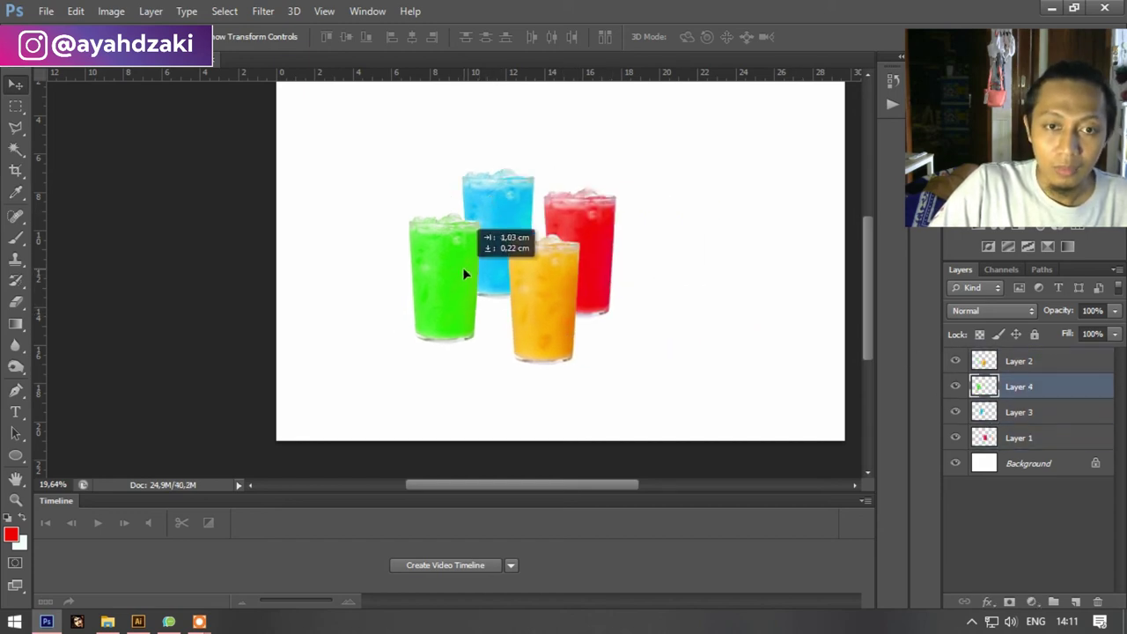
{"action": "scroll", "coordinate": [465, 274], "scroll_direction": "up", "scroll_amount": 2}
{"action": "left_click_drag", "start_coordinate": [572, 239], "coordinate": [585, 218]}
{"action": "left_click_drag", "start_coordinate": [553, 327], "coordinate": [560, 337]}
{"action": "scroll", "coordinate": [496, 201], "scroll_direction": "down", "scroll_amount": 3}
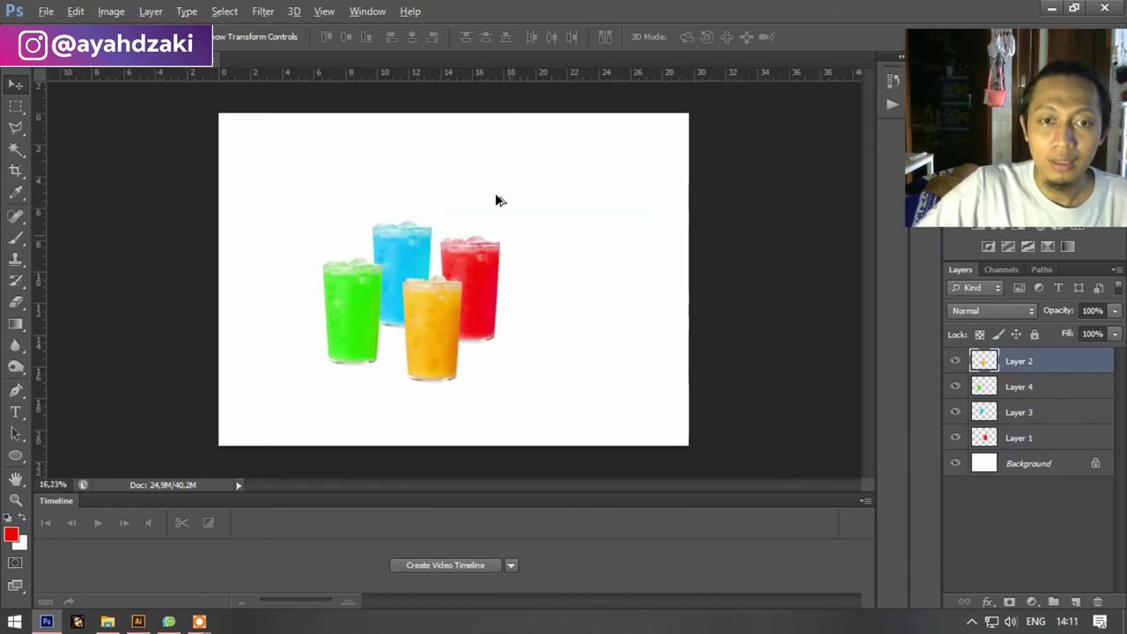
{"action": "scroll", "coordinate": [422, 247], "scroll_direction": "up", "scroll_amount": 1}
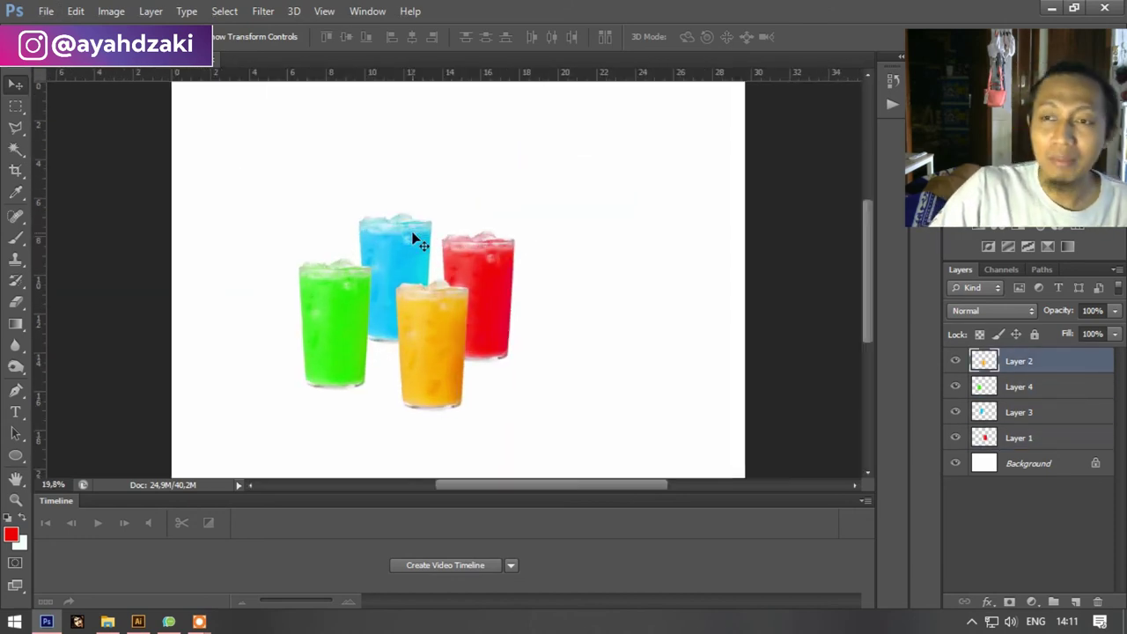
Step: In File Explorer, open the FREEPIK & PIC folder on the S Y A A M (V:) drive
{"action": "key", "text": "alt+Tab"}
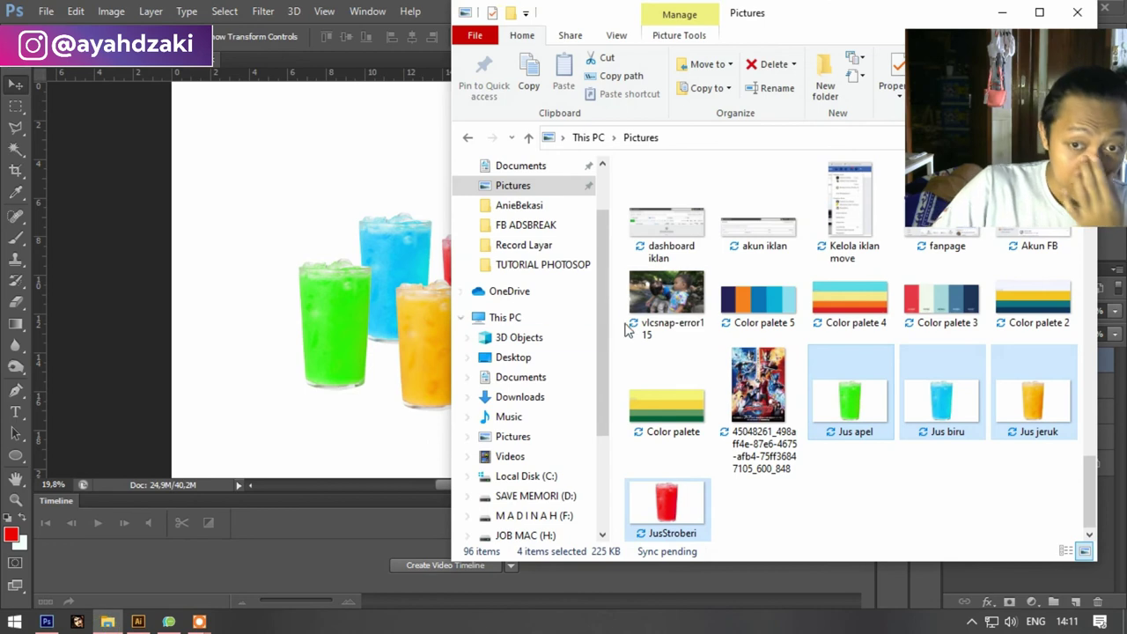
{"action": "scroll", "coordinate": [638, 341], "scroll_direction": "down", "scroll_amount": 5}
{"action": "scroll", "coordinate": [638, 341], "scroll_direction": "up", "scroll_amount": 5}
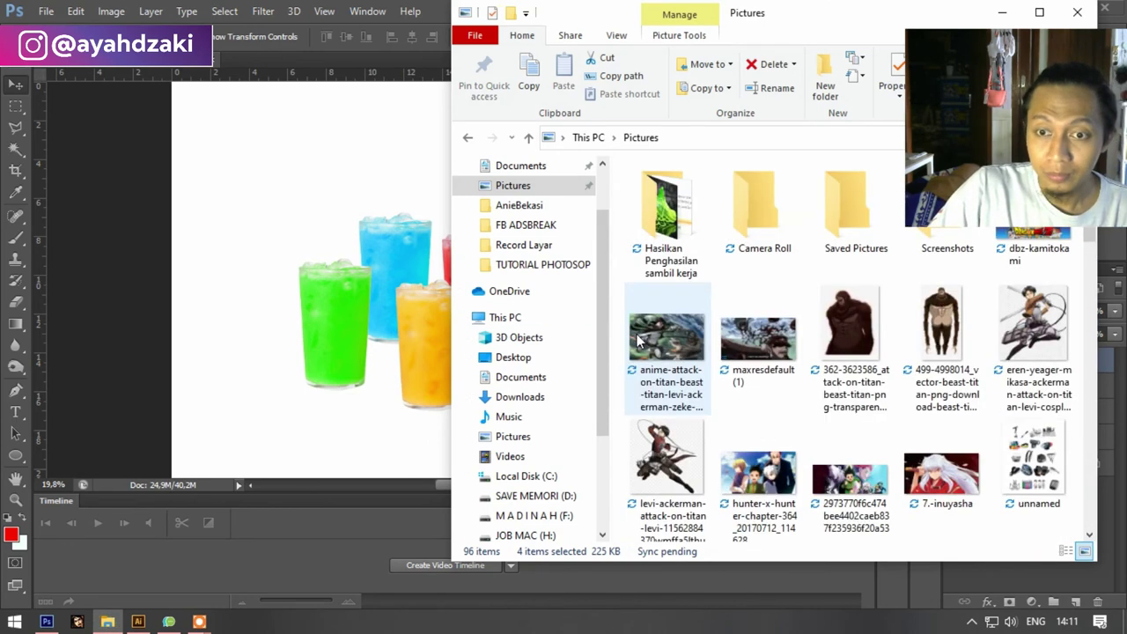
{"action": "scroll", "coordinate": [555, 436], "scroll_direction": "down", "scroll_amount": 1}
{"action": "scroll", "coordinate": [542, 458], "scroll_direction": "down", "scroll_amount": 1}
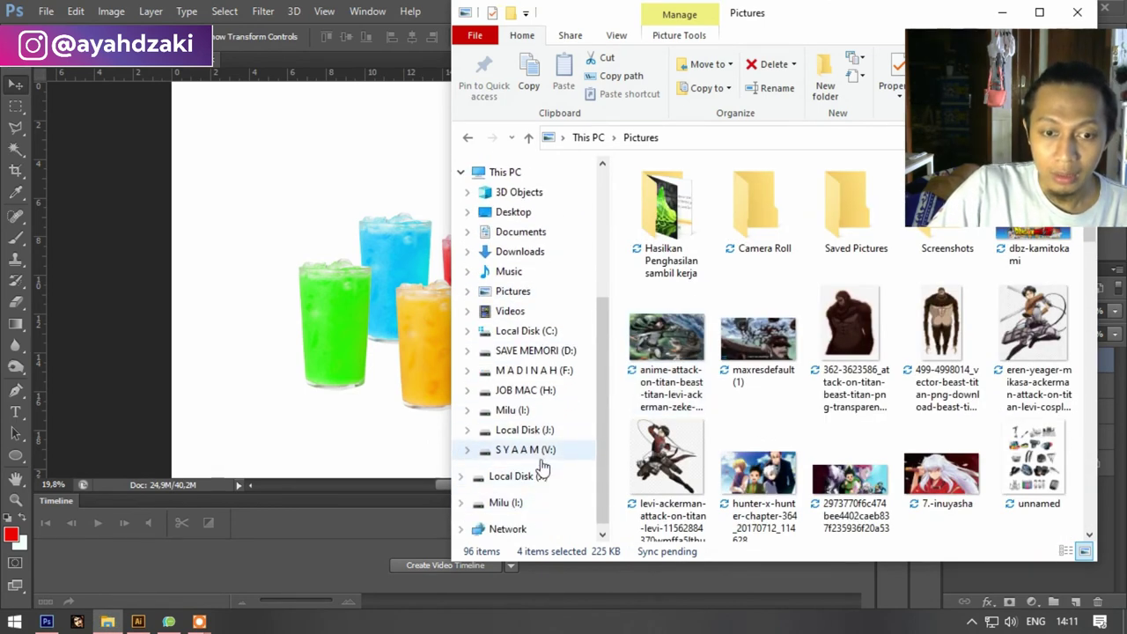
{"action": "left_click", "coordinate": [541, 455]}
{"action": "left_click", "coordinate": [675, 213]}
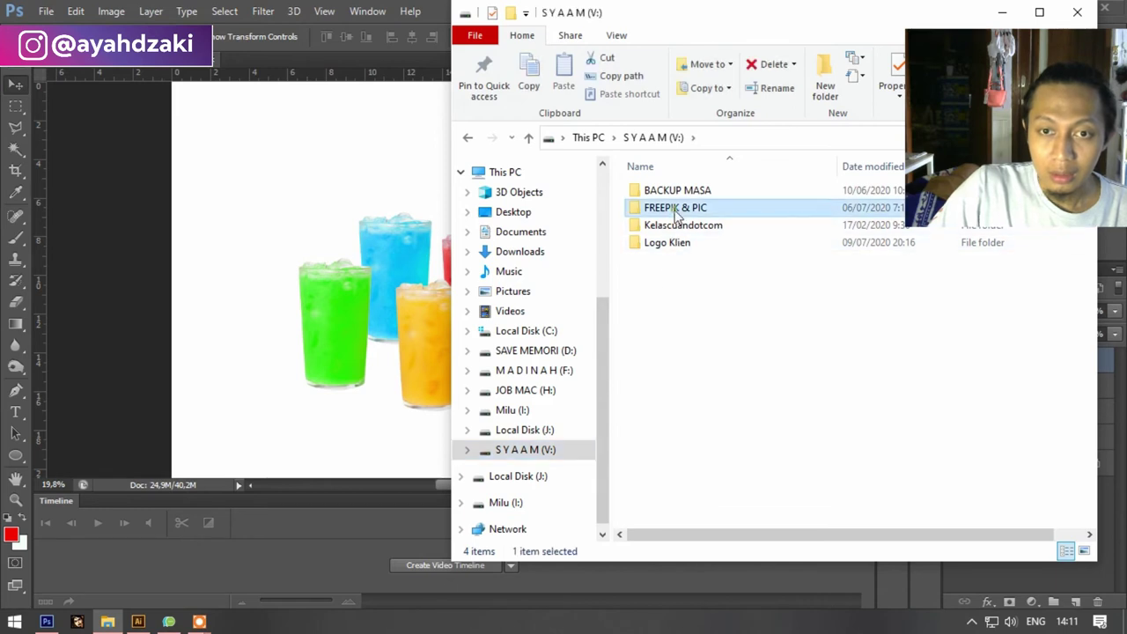
{"action": "double_click", "coordinate": [676, 212]}
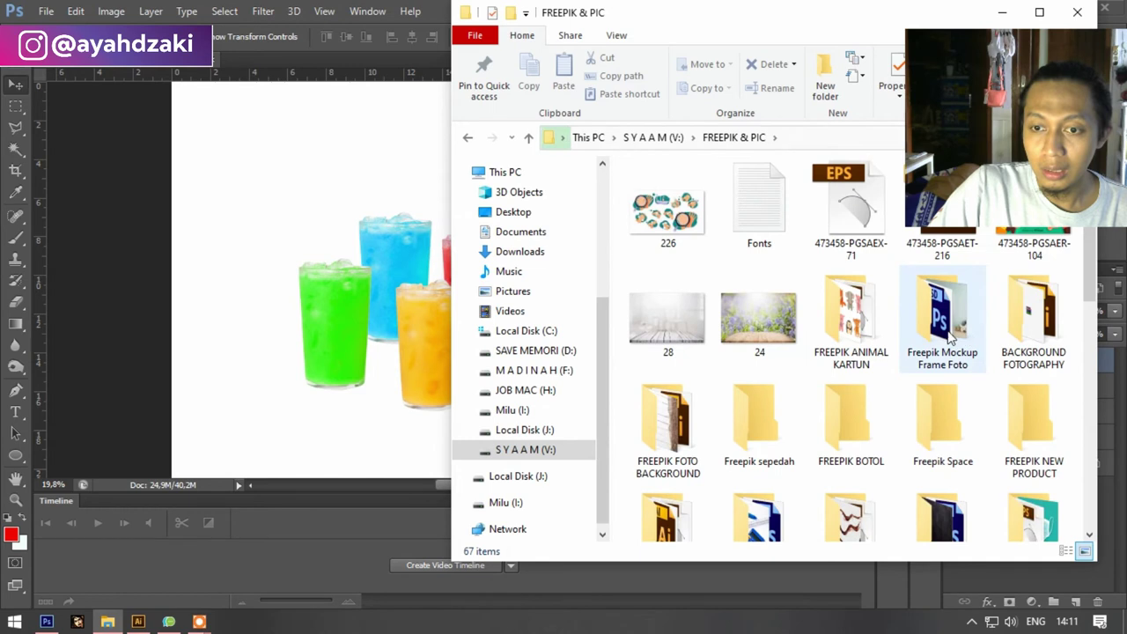
Step: Drag the lavender-and-table photo 24 into Photoshop to open it
{"action": "left_click", "coordinate": [777, 327]}
{"action": "left_click_drag", "start_coordinate": [776, 327], "coordinate": [145, 209]}
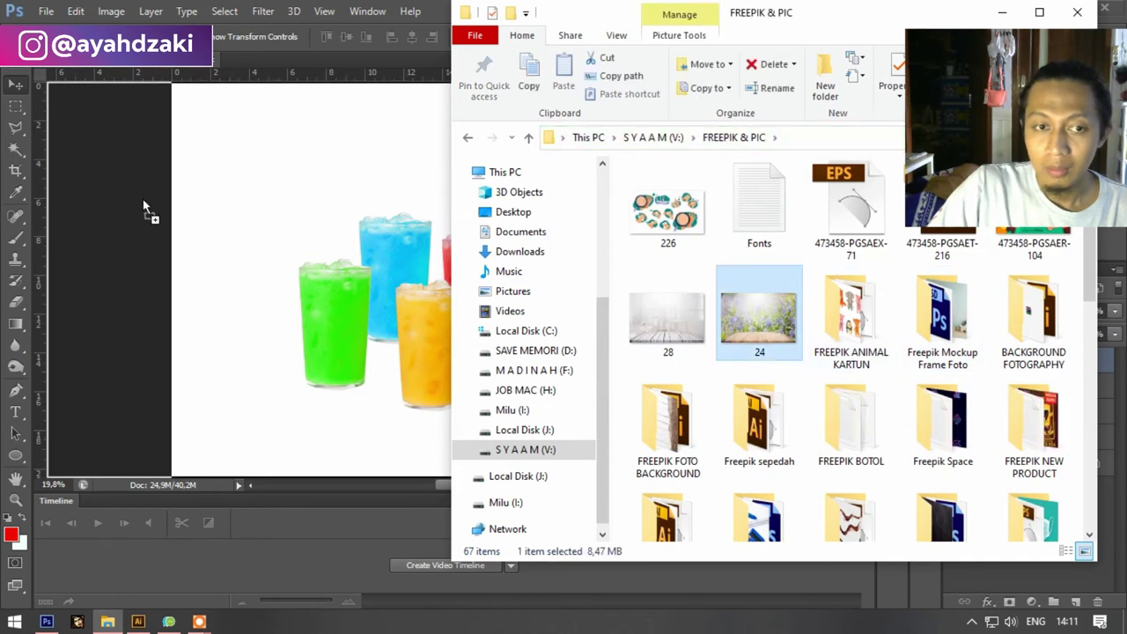
{"action": "left_click_drag", "start_coordinate": [264, 156], "coordinate": [298, 57]}
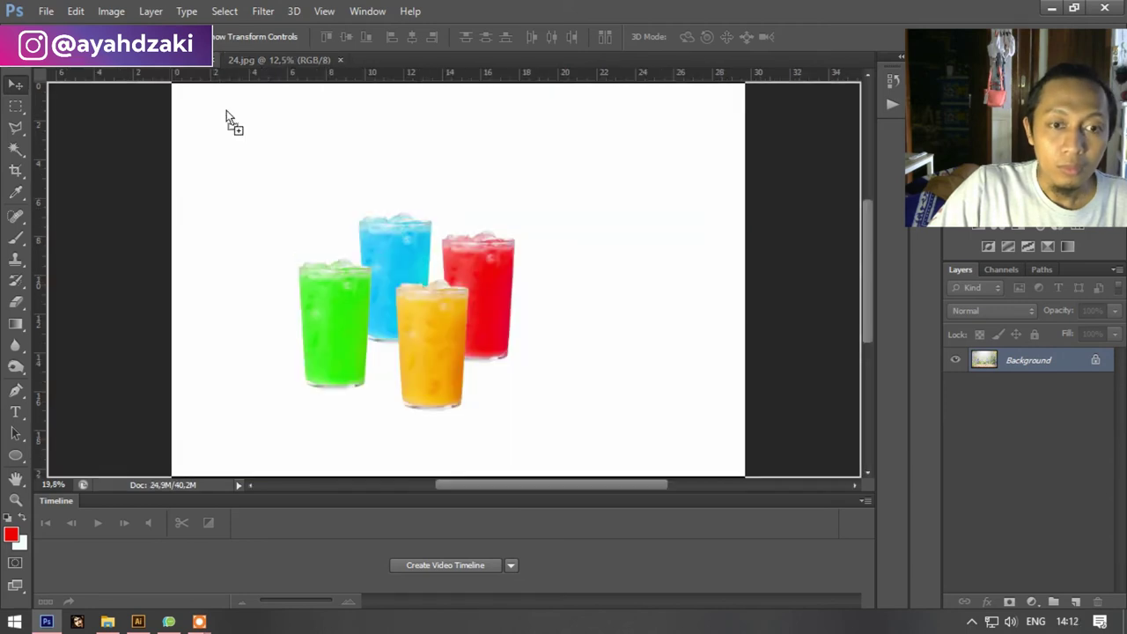
Step: Add the lavender photo to the drinks document as Layer 5, placed beneath the glass layers
{"action": "left_click_drag", "start_coordinate": [176, 60], "coordinate": [416, 267]}
{"action": "scroll", "coordinate": [493, 291], "scroll_direction": "down", "scroll_amount": 2}
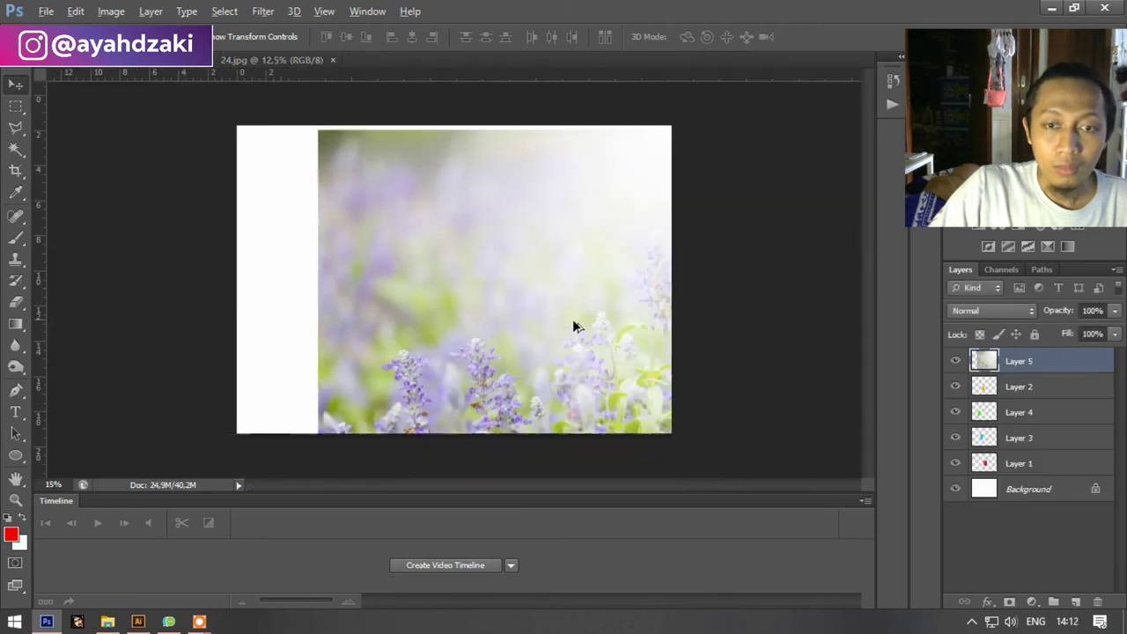
{"action": "left_click_drag", "start_coordinate": [987, 362], "coordinate": [995, 475]}
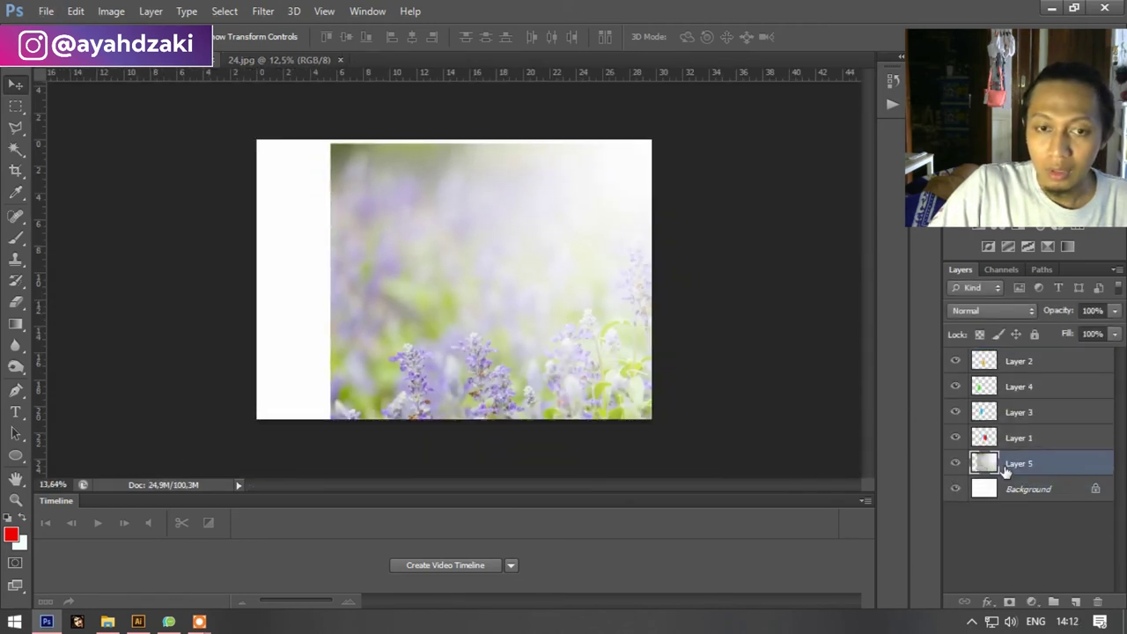
Step: Scale the lavender photo down and align it to fill the canvas
{"action": "key", "text": "ctrl+t"}
{"action": "scroll", "coordinate": [586, 280], "scroll_direction": "down", "scroll_amount": 1}
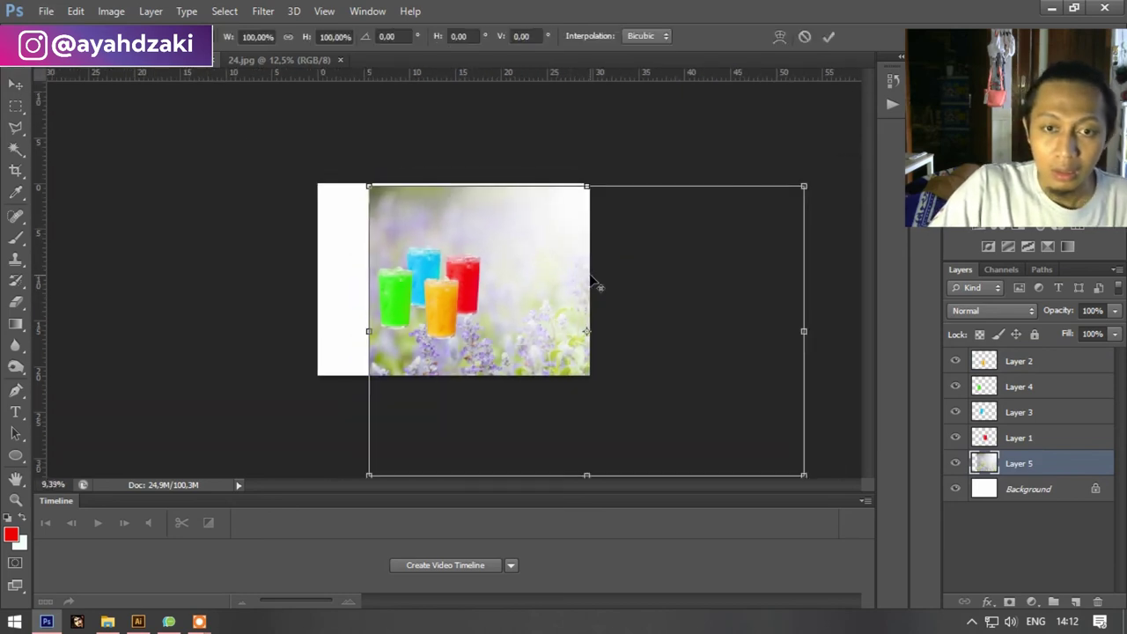
{"action": "left_click_drag", "start_coordinate": [597, 284], "coordinate": [519, 266]}
{"action": "left_click_drag", "start_coordinate": [730, 461], "coordinate": [604, 380]}
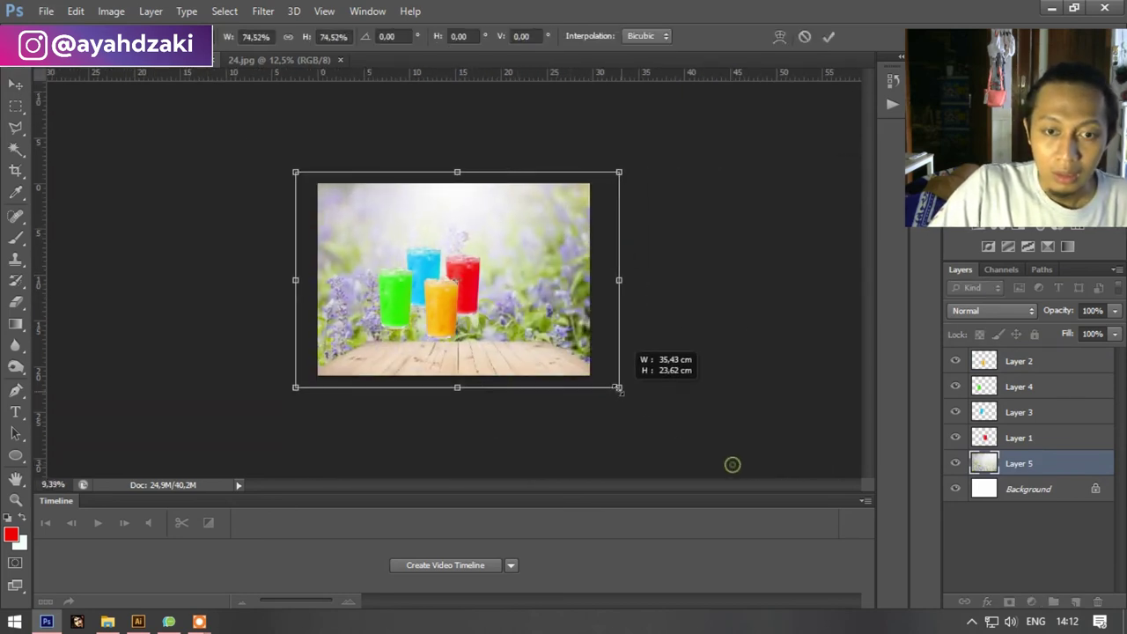
{"action": "key", "text": "Return"}
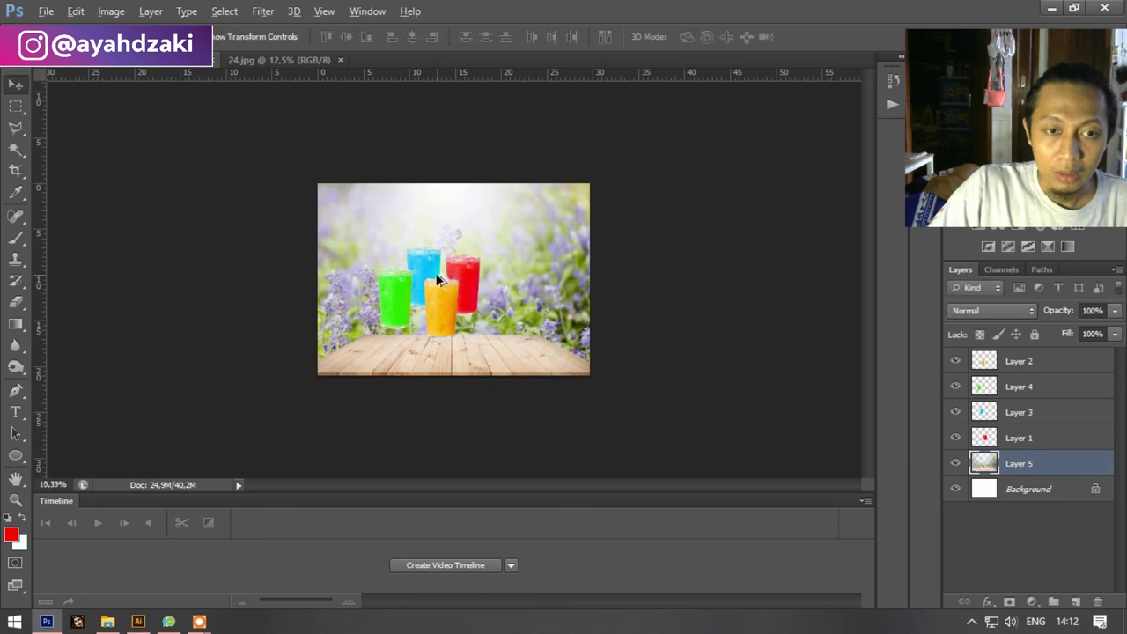
{"action": "key", "text": "ctrl+plus"}
{"action": "left_click", "coordinate": [1019, 361]}
Step: Enlarge all four glass layers together to about 141% and shift them down onto the table
{"action": "left_click", "coordinate": [1019, 438], "text": "shift"}
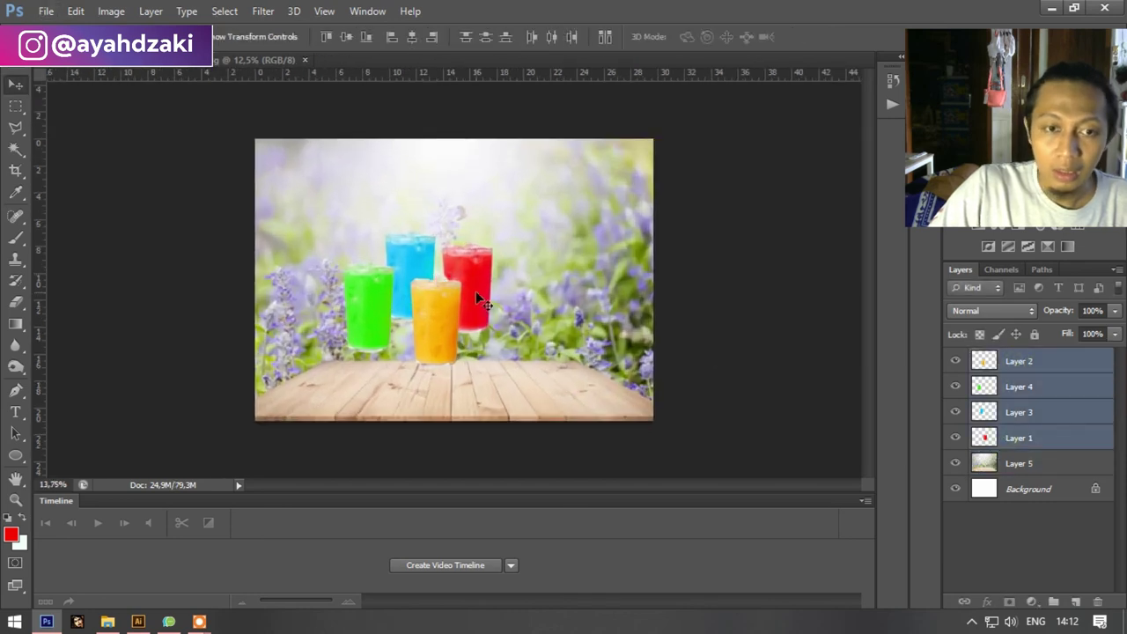
{"action": "left_click_drag", "start_coordinate": [475, 299], "coordinate": [507, 344]}
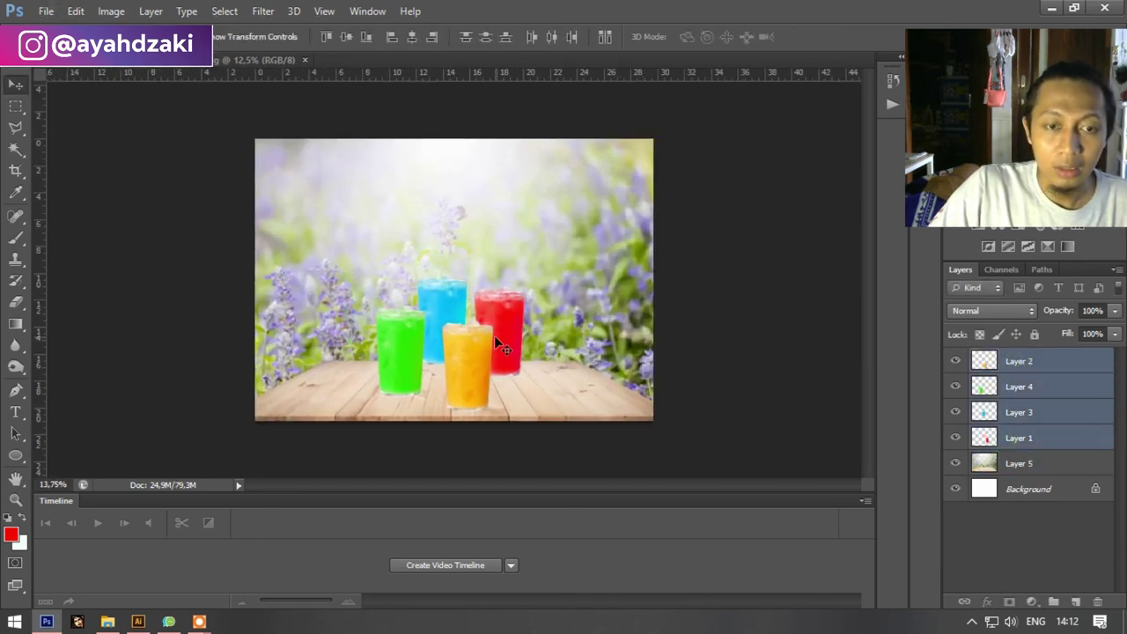
{"action": "key", "text": "ctrl+t"}
{"action": "left_click_drag", "start_coordinate": [523, 272], "coordinate": [600, 227]}
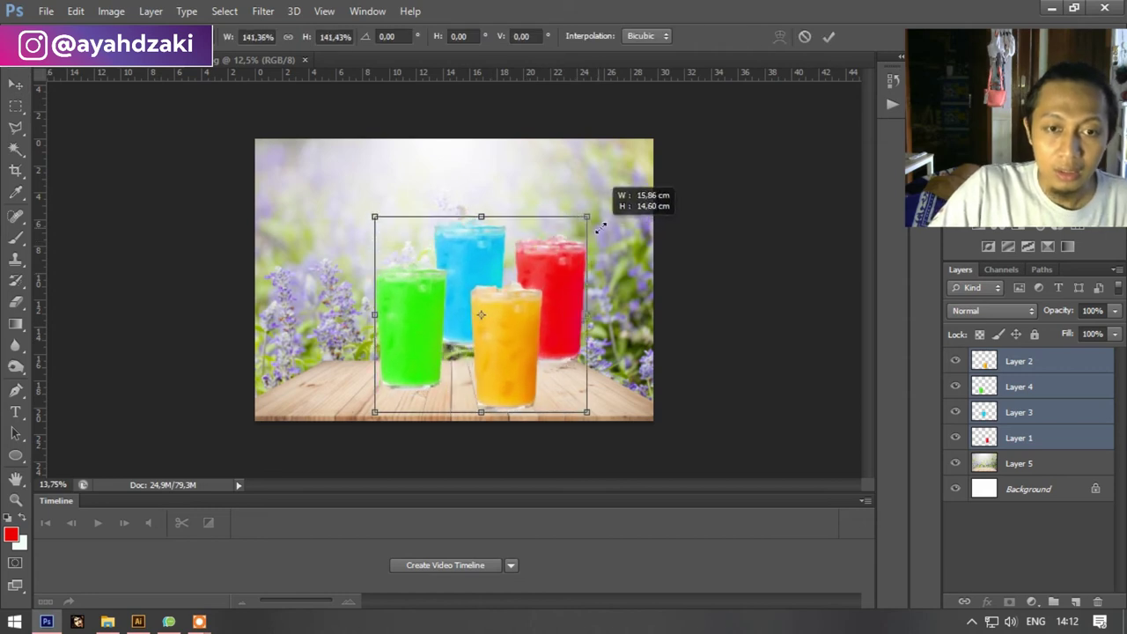
{"action": "key", "text": "Return"}
{"action": "mouse_move", "coordinate": [429, 342]}
{"action": "left_mouse_down"}
{"action": "mouse_move", "coordinate": [407, 354]}
{"action": "mouse_move", "coordinate": [394, 340]}
{"action": "mouse_move", "coordinate": [396, 362]}
{"action": "left_mouse_up"}
Step: Reposition the red, blue and orange glasses individually, then search Google for 'strawberry png'
{"action": "left_click", "coordinate": [1001, 385]}
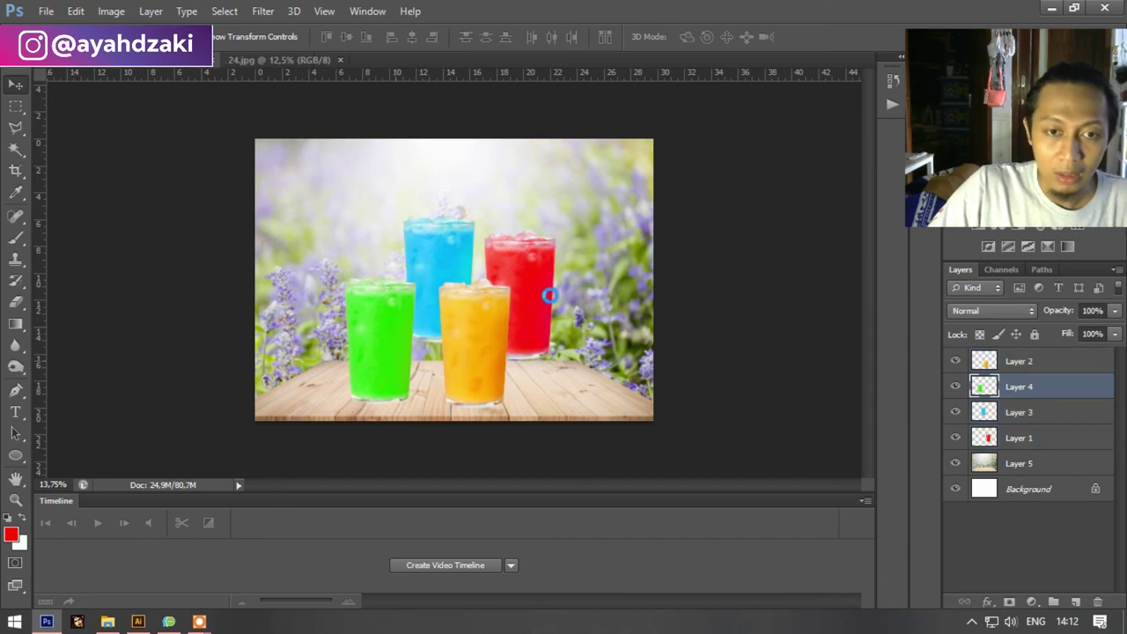
{"action": "left_click_drag", "start_coordinate": [538, 283], "coordinate": [553, 315]}
{"action": "left_click_drag", "start_coordinate": [444, 265], "coordinate": [444, 305]}
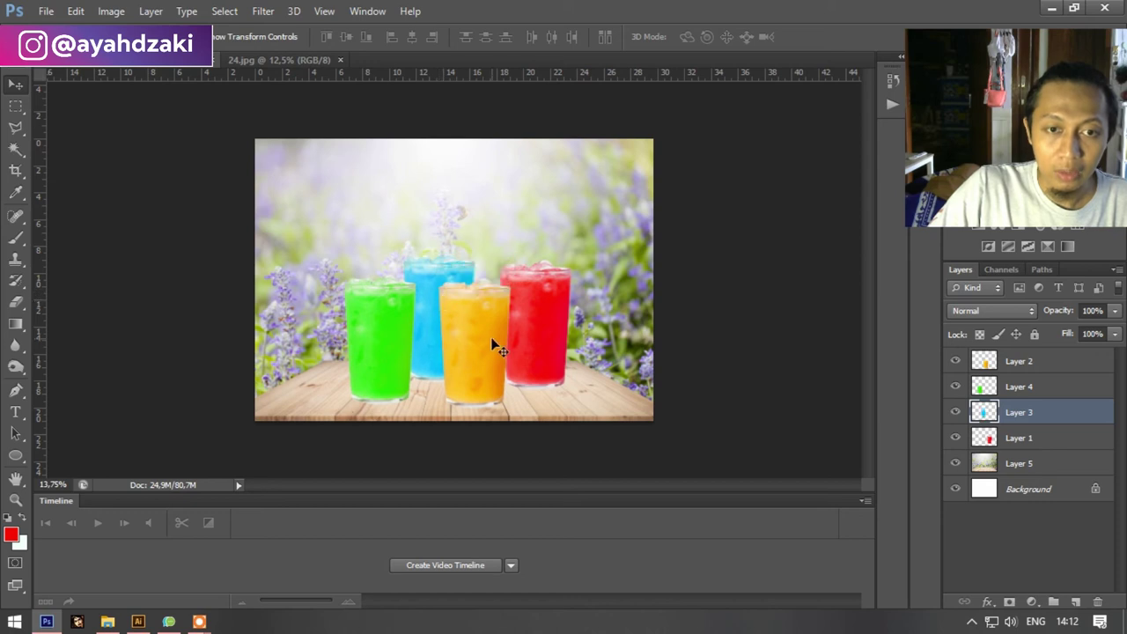
{"action": "left_click_drag", "start_coordinate": [495, 346], "coordinate": [501, 346]}
{"action": "left_click_drag", "start_coordinate": [443, 267], "coordinate": [438, 270]}
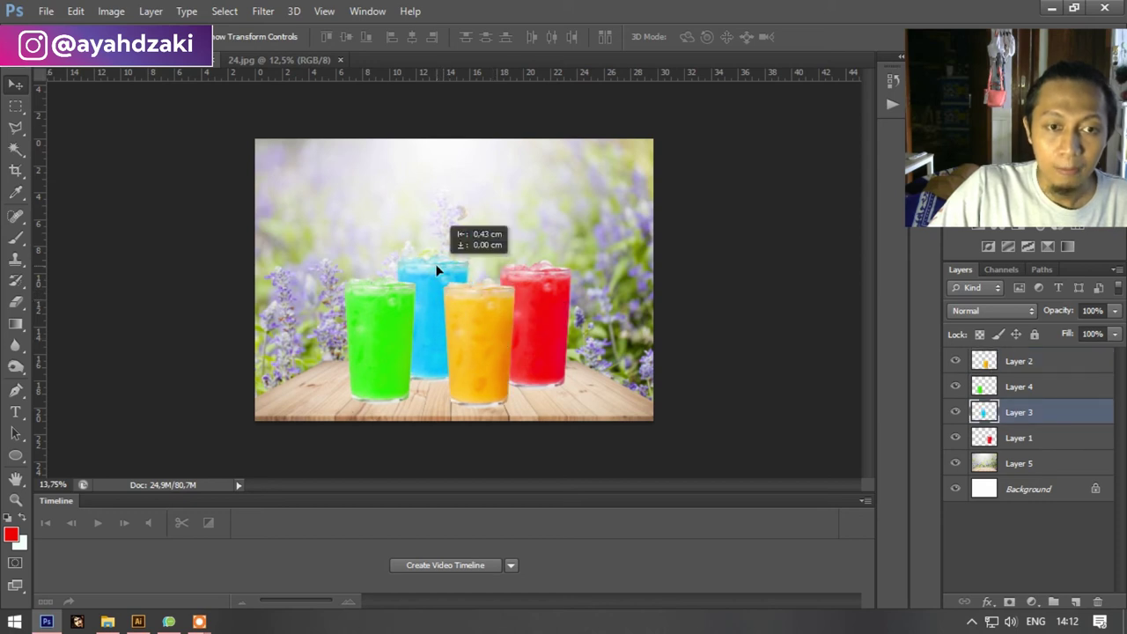
{"action": "scroll", "coordinate": [492, 241], "scroll_direction": "up", "scroll_amount": 2}
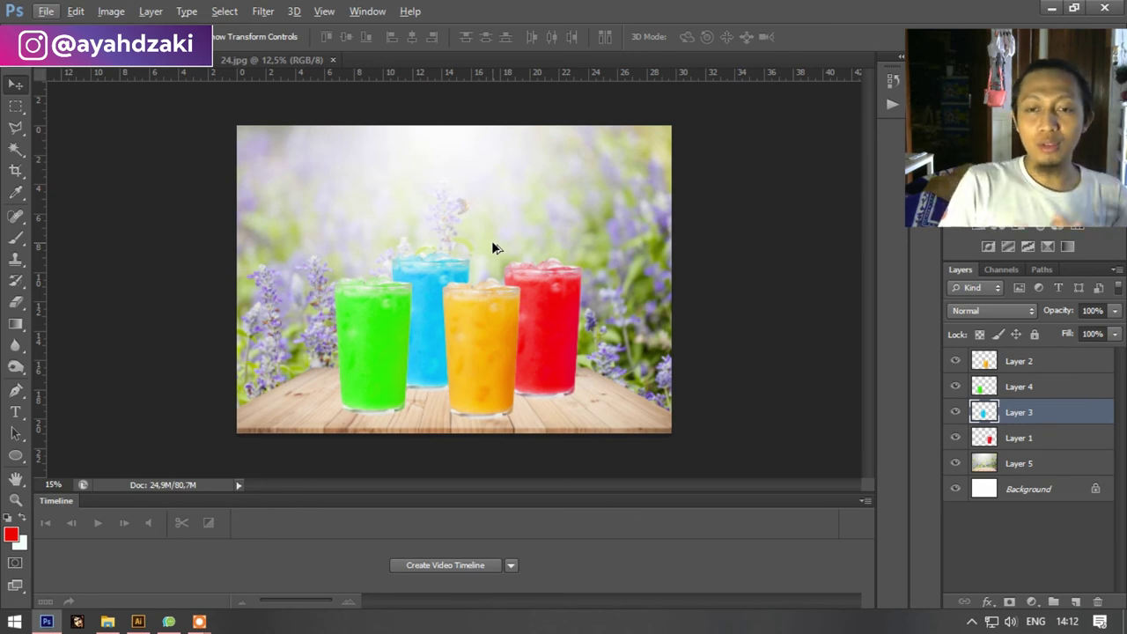
{"action": "left_click", "coordinate": [1031, 602]}
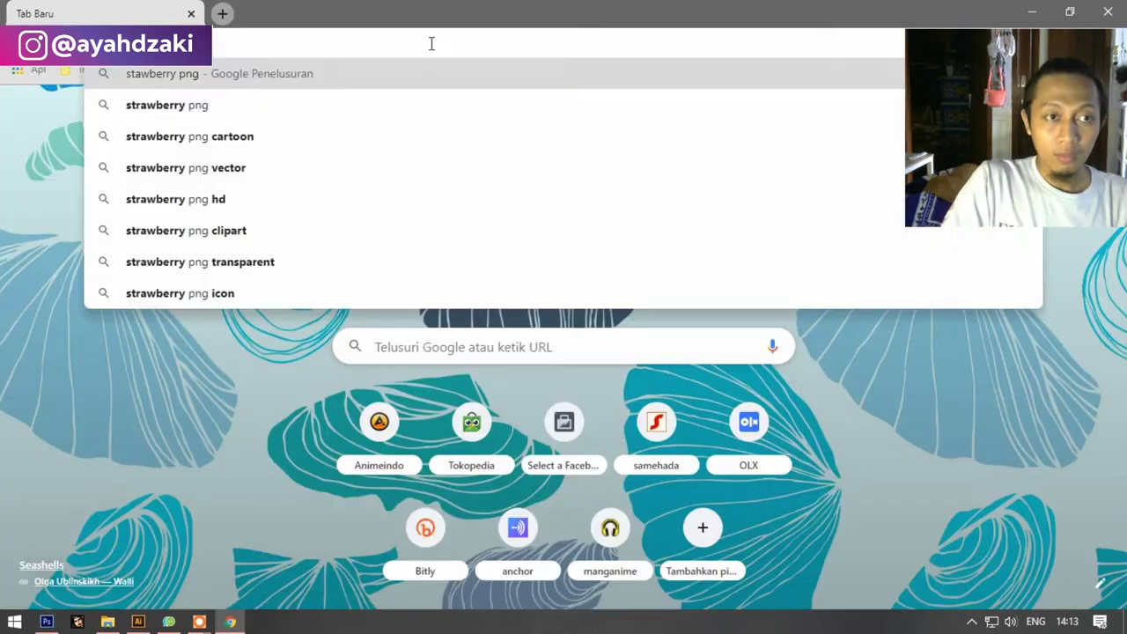
{"action": "key", "text": "Return"}
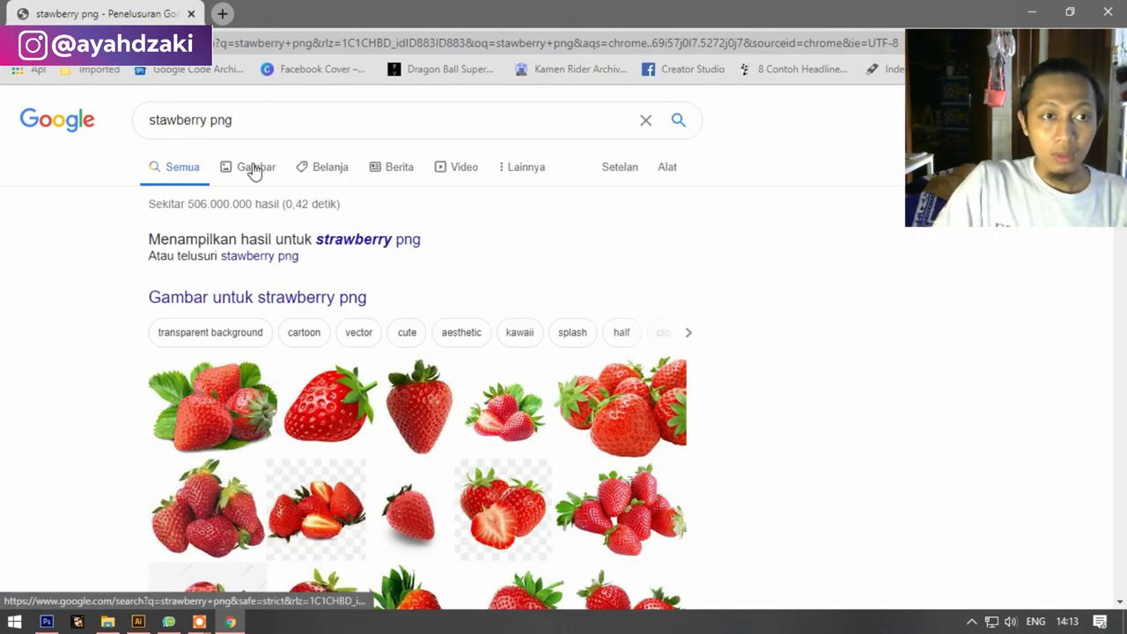
Step: Save the first strawberry PNG from Google Images into the Pictures folder
{"action": "left_click", "coordinate": [253, 168]}
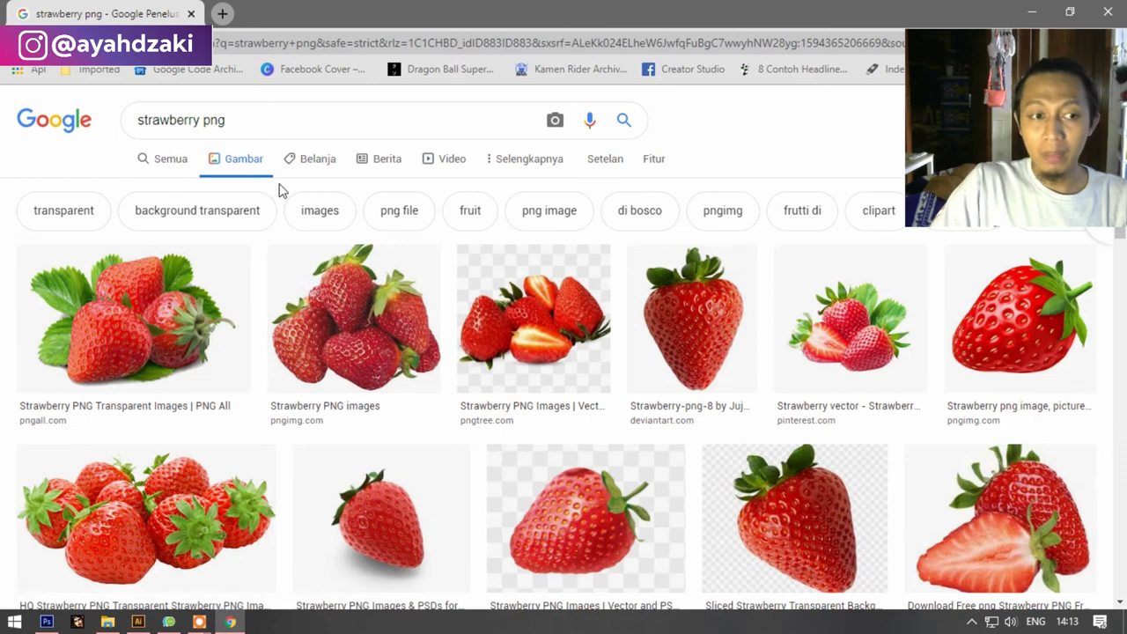
{"action": "left_click", "coordinate": [176, 318]}
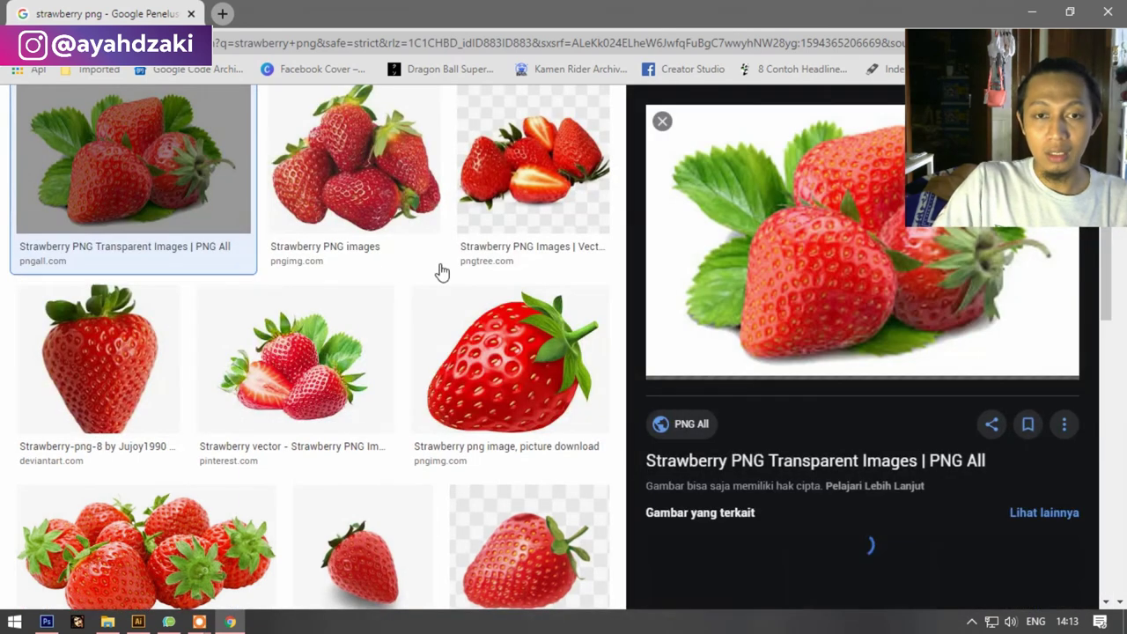
{"action": "right_click", "coordinate": [772, 266]}
{"action": "left_click", "coordinate": [846, 437]}
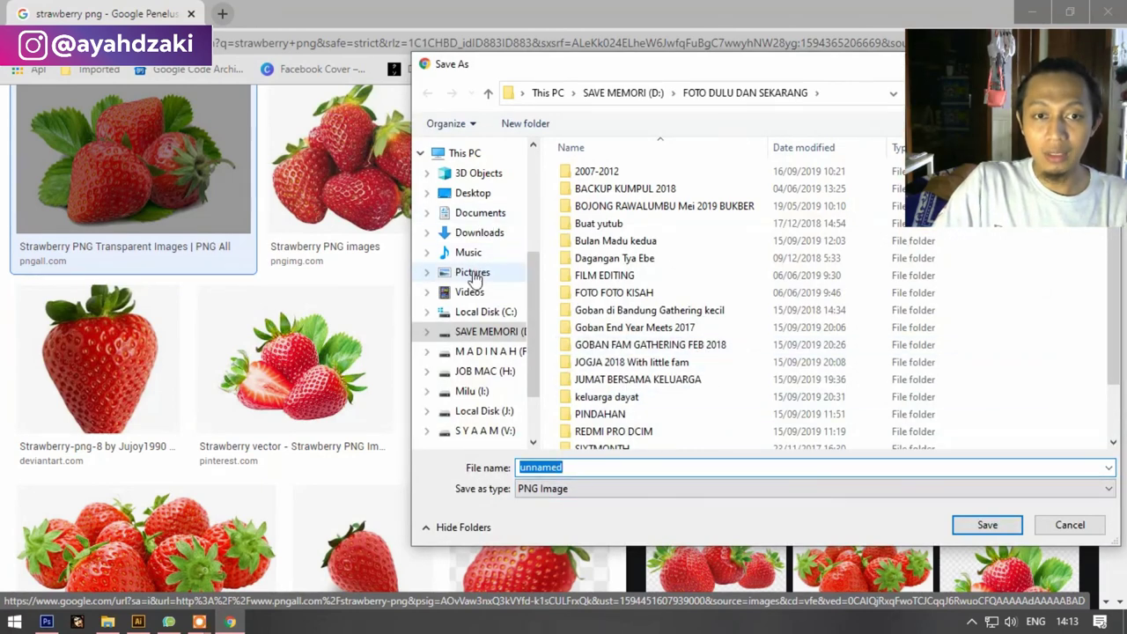
{"action": "left_click", "coordinate": [473, 273]}
{"action": "left_click", "coordinate": [987, 525]}
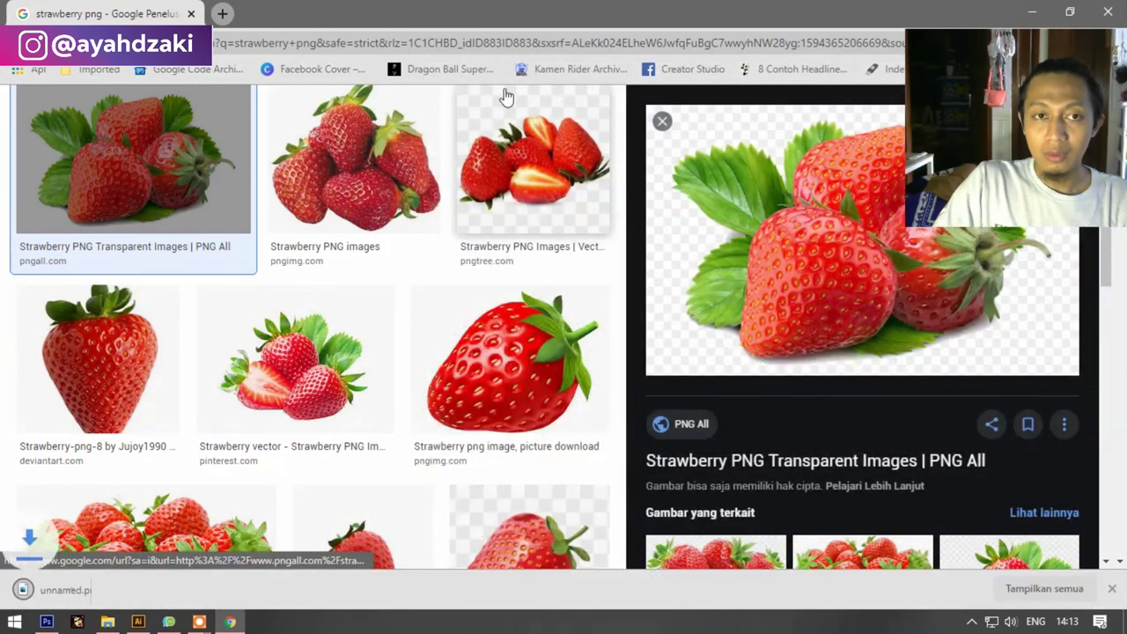
{"action": "left_click", "coordinate": [1032, 13]}
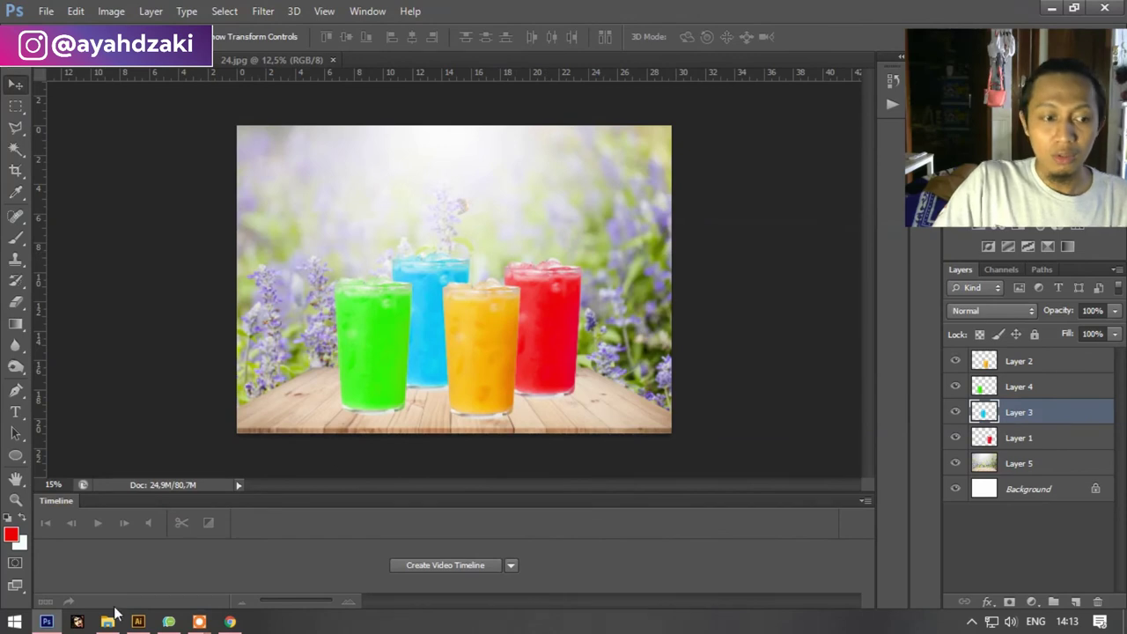
Step: Place the downloaded strawberry image from the Pictures folder into the juice composition
{"action": "left_click", "coordinate": [107, 621]}
{"action": "scroll", "coordinate": [757, 352], "scroll_direction": "up", "scroll_amount": 3}
{"action": "scroll", "coordinate": [517, 219], "scroll_direction": "up", "scroll_amount": 1}
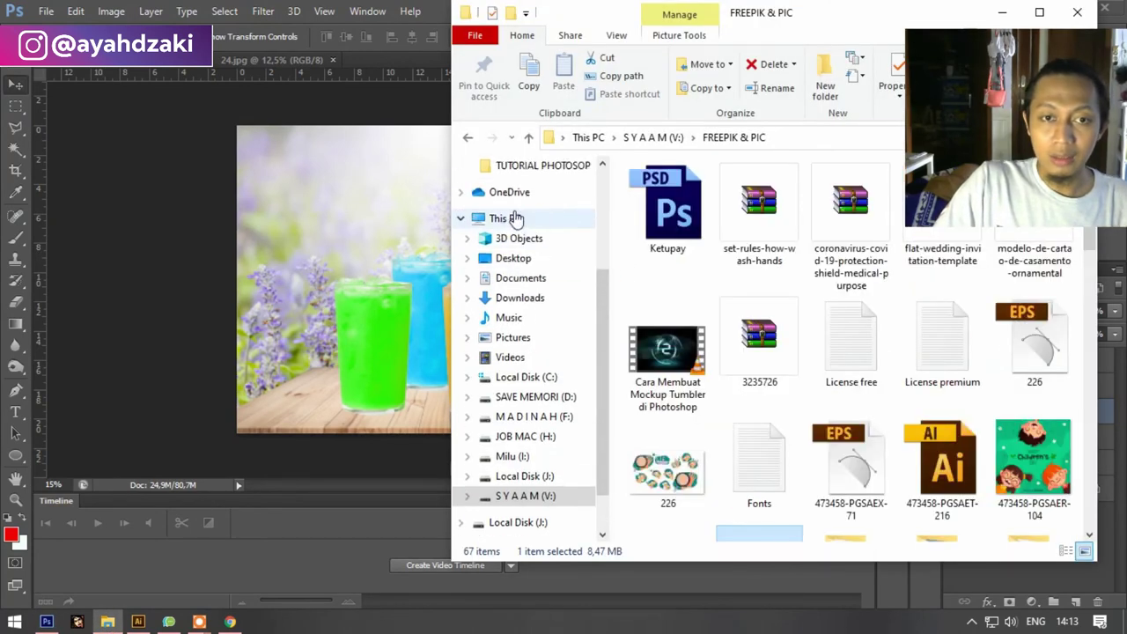
{"action": "scroll", "coordinate": [515, 211], "scroll_direction": "up", "scroll_amount": 1}
{"action": "scroll", "coordinate": [524, 317], "scroll_direction": "up", "scroll_amount": 1}
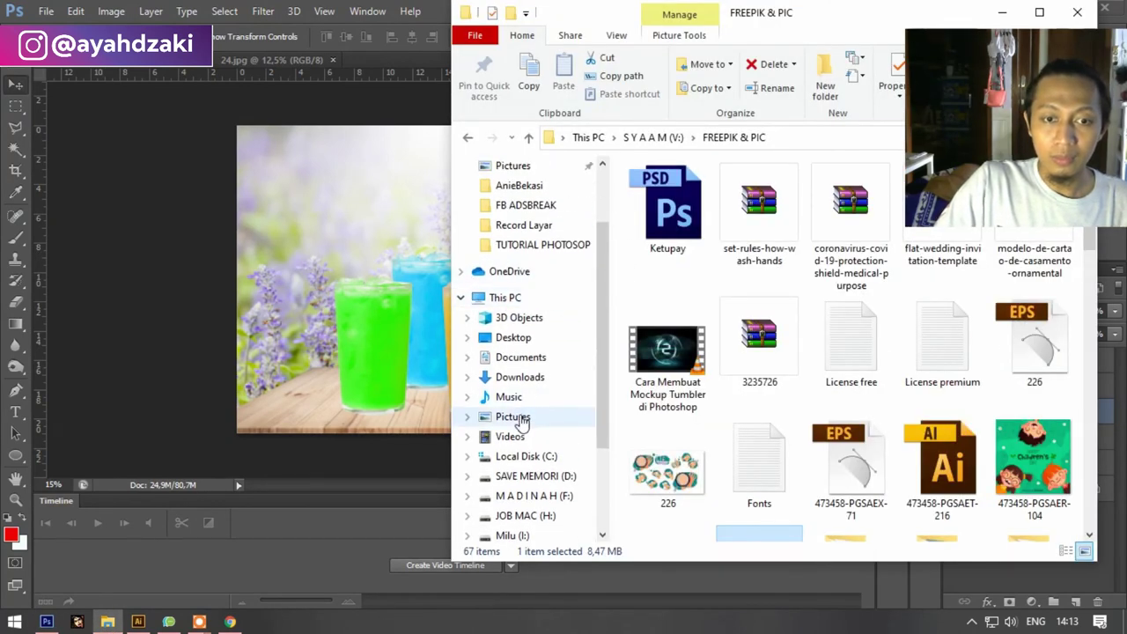
{"action": "left_click", "coordinate": [520, 419]}
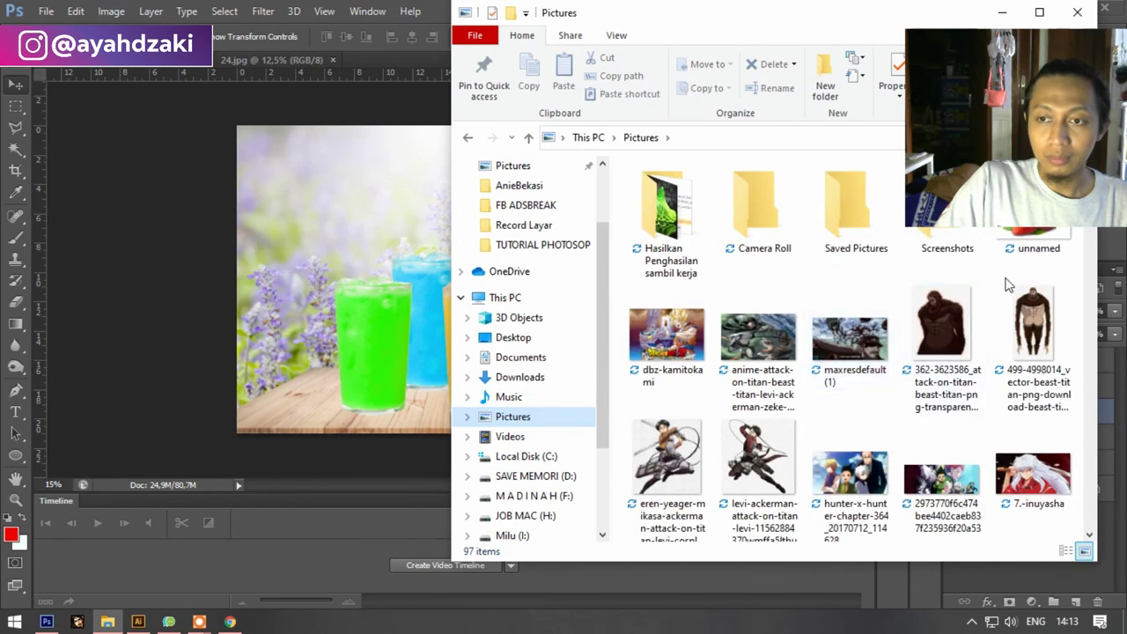
{"action": "left_click_drag", "start_coordinate": [1025, 247], "coordinate": [300, 349]}
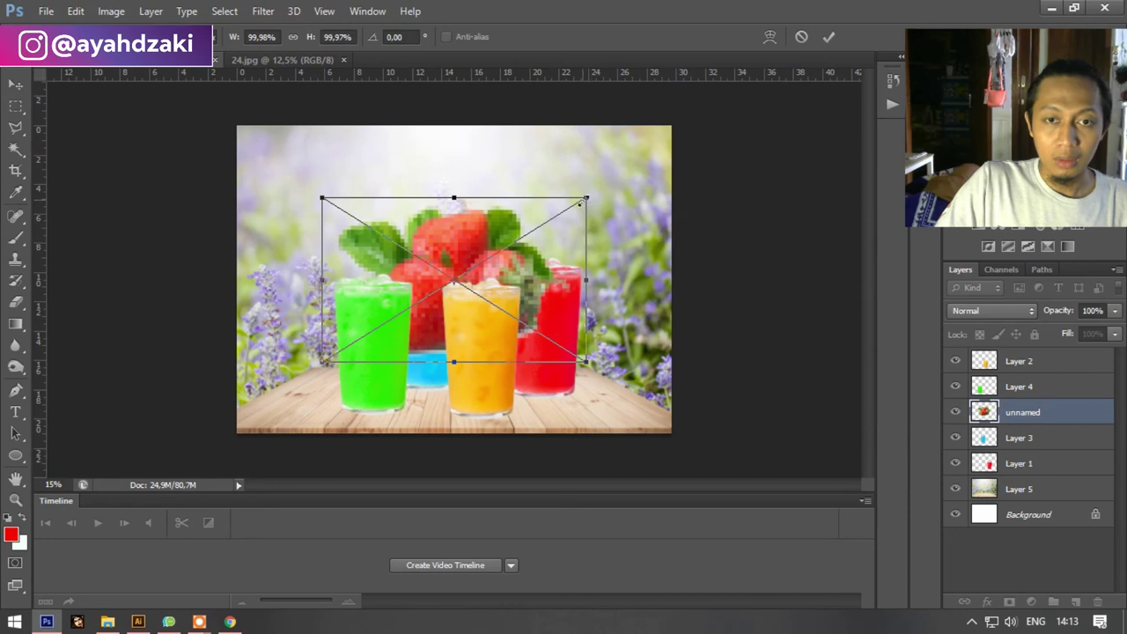
{"action": "key", "text": "Return"}
Step: Shrink the strawberries to about 33% and set them on the table beside the red glass
{"action": "key", "text": "ctrl+t"}
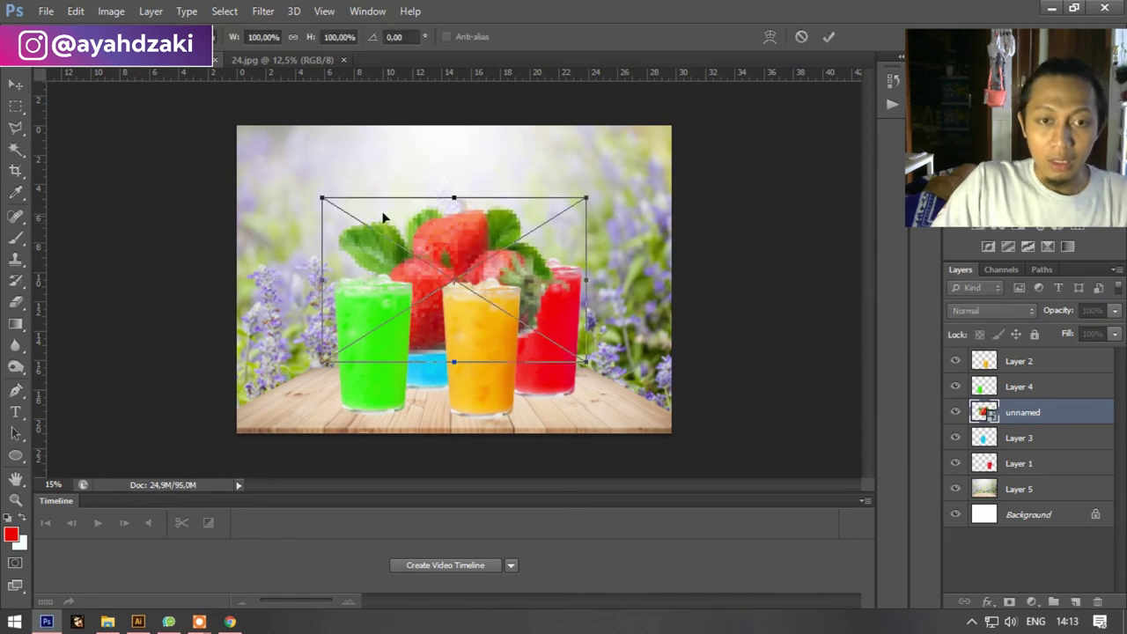
{"action": "left_click_drag", "start_coordinate": [326, 194], "coordinate": [513, 291]}
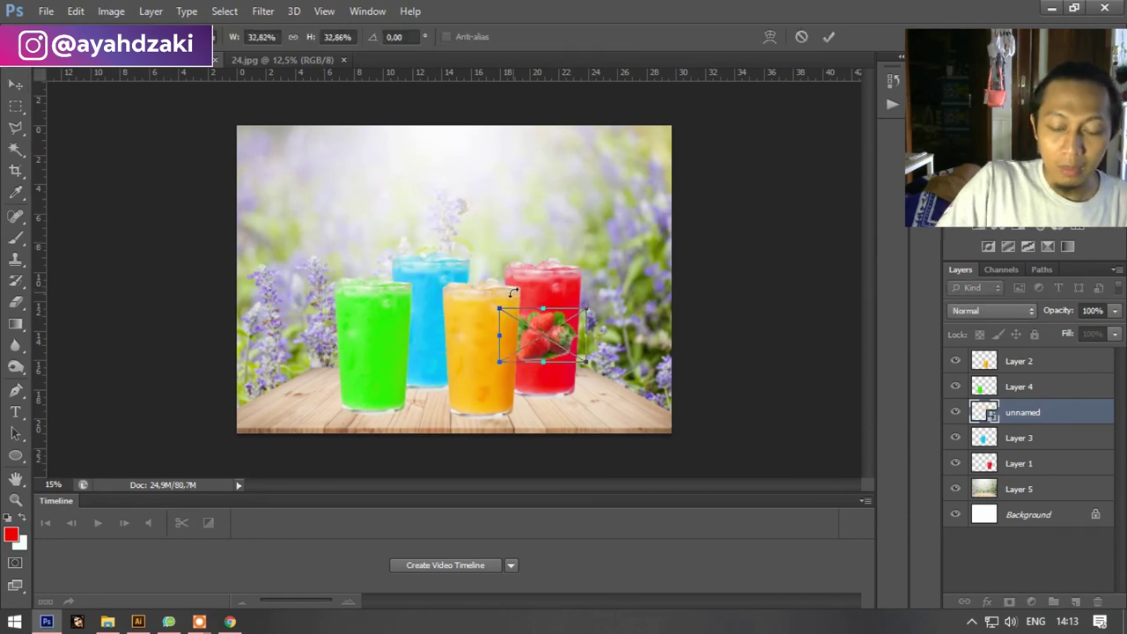
{"action": "key", "text": "Return"}
{"action": "scroll", "coordinate": [590, 357], "scroll_direction": "up", "scroll_amount": 2}
{"action": "left_click_drag", "start_coordinate": [590, 356], "coordinate": [616, 414]}
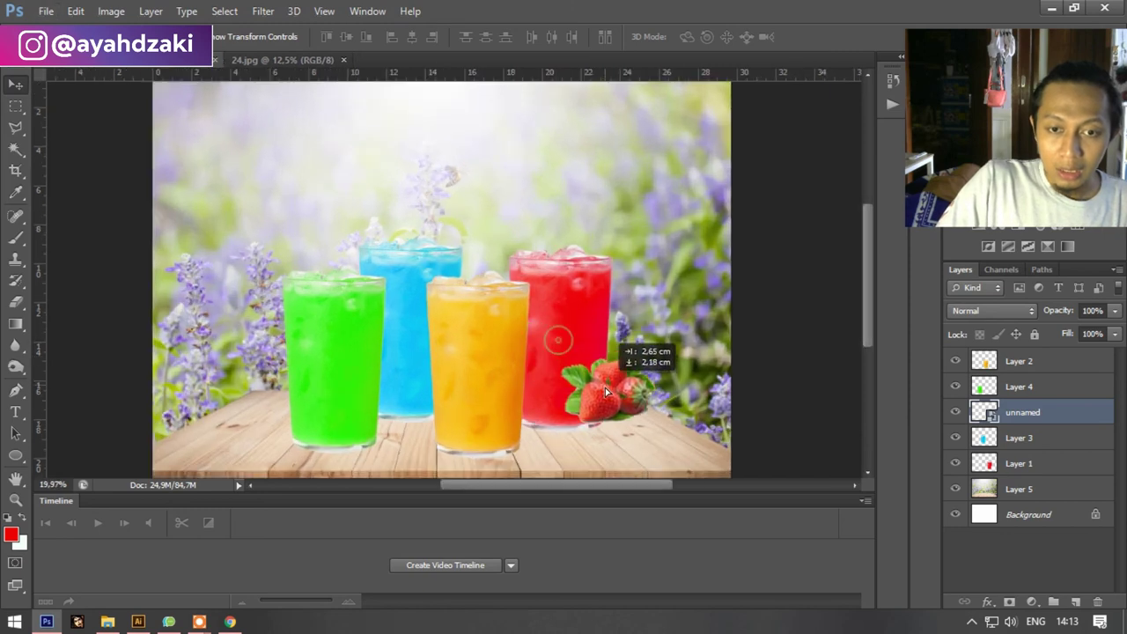
{"action": "scroll", "coordinate": [440, 448], "scroll_direction": "down", "scroll_amount": 1}
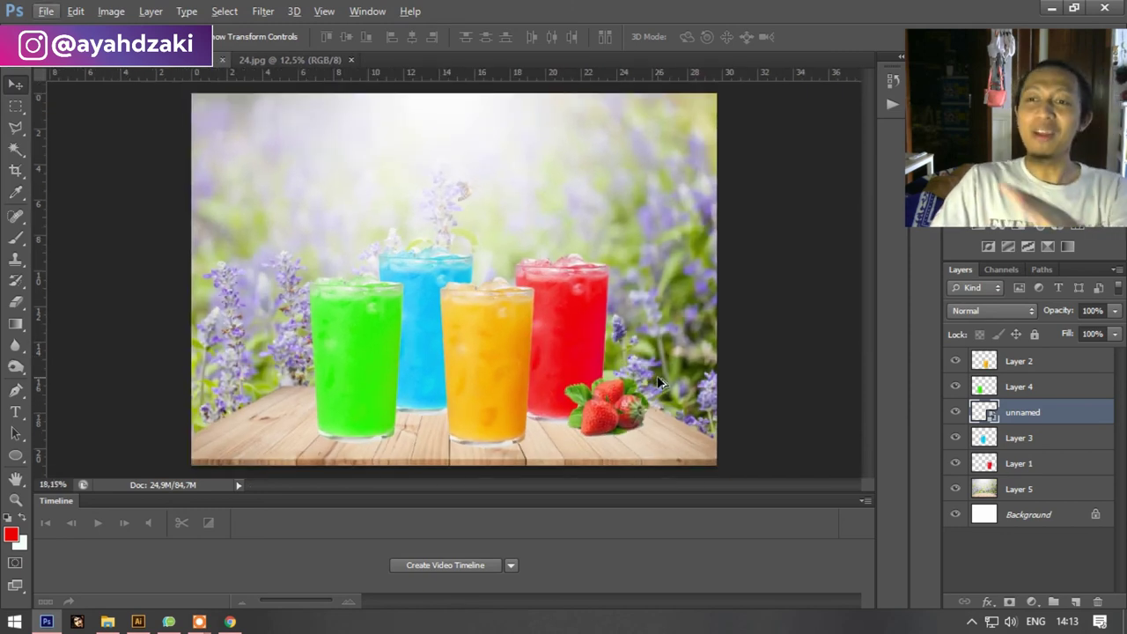
Step: Search Google Images for 'Orange' and save the orange-slices-with-leaves image
{"action": "left_click", "coordinate": [229, 621]}
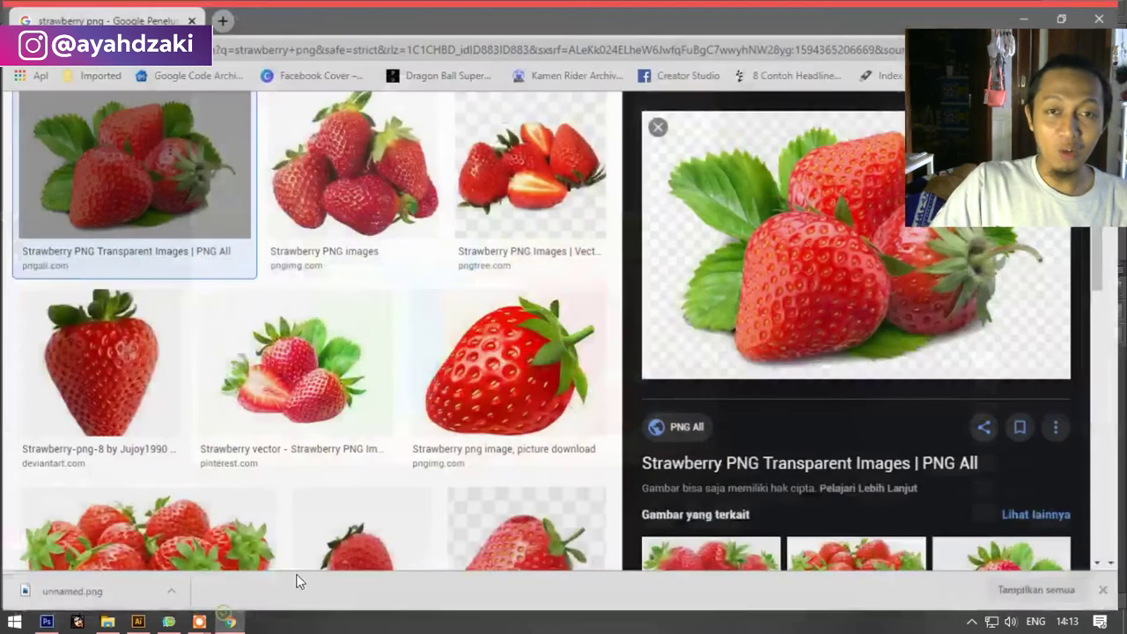
{"action": "scroll", "coordinate": [283, 83], "scroll_direction": "up", "scroll_amount": 3}
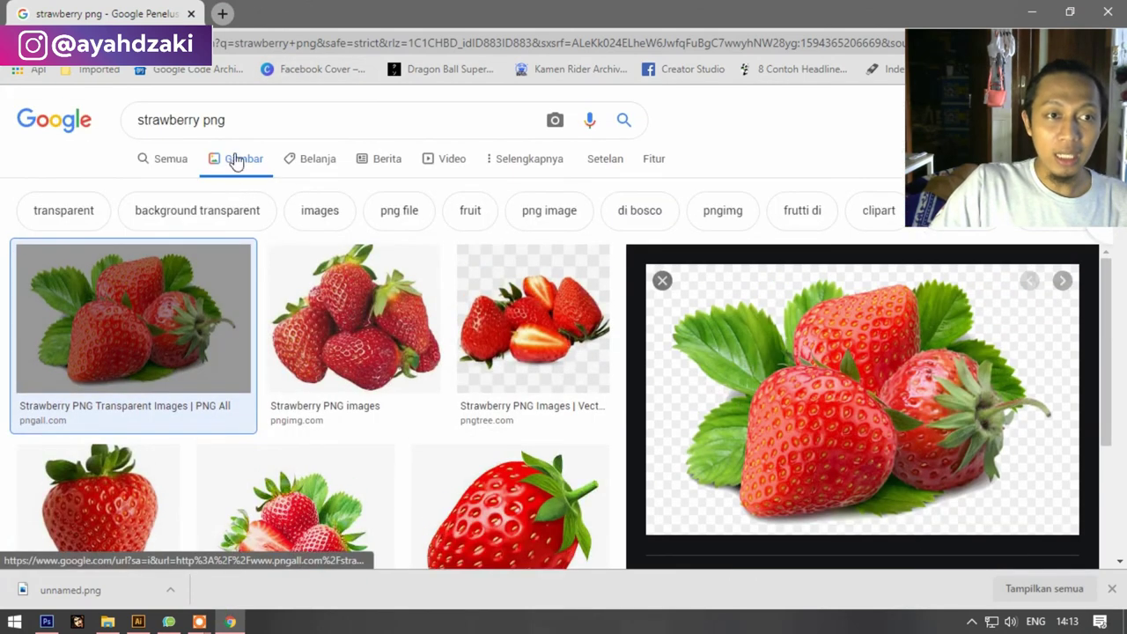
{"action": "left_click_drag", "start_coordinate": [202, 120], "coordinate": [130, 125]}
{"action": "type", "text": "Orang"}
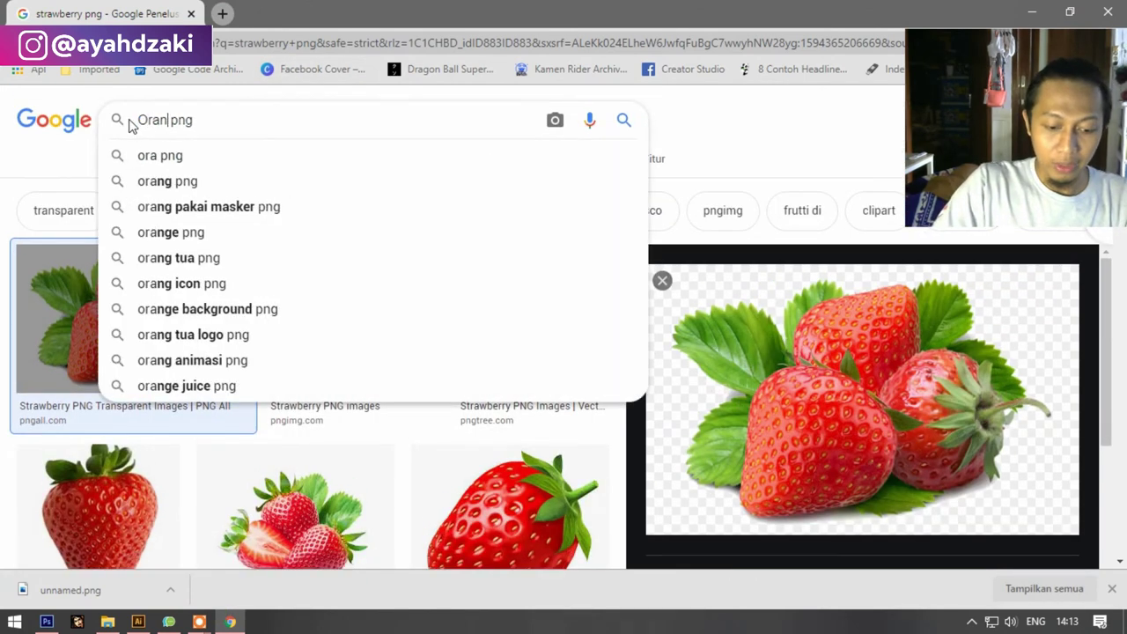
{"action": "type", "text": "e"}
{"action": "key", "text": "Return"}
{"action": "left_click", "coordinate": [118, 322]}
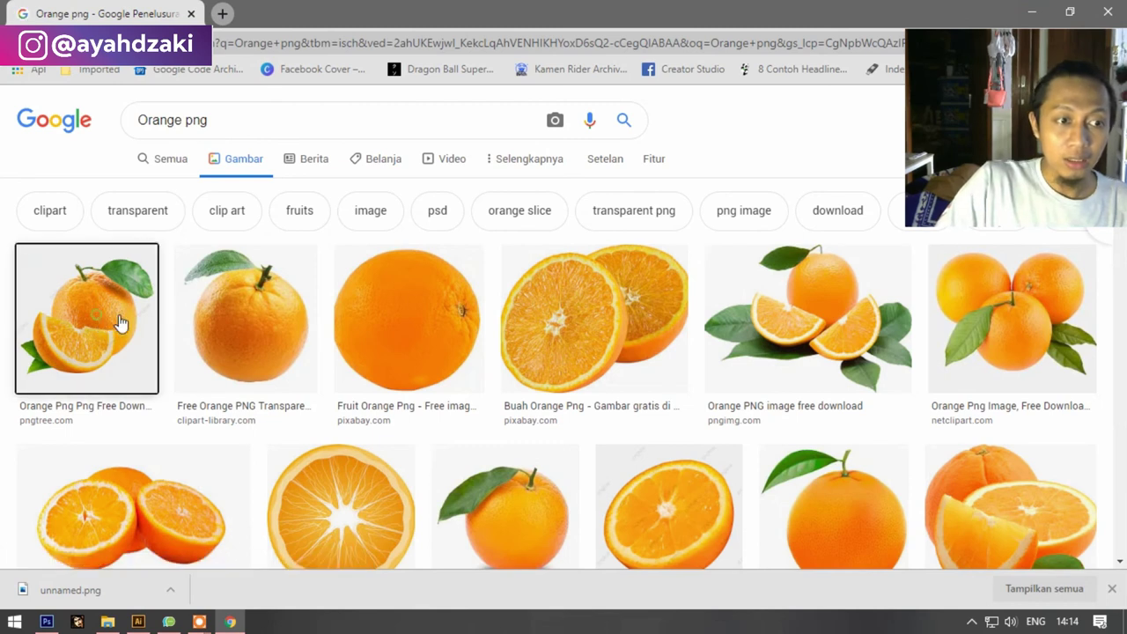
{"action": "left_click", "coordinate": [297, 164]}
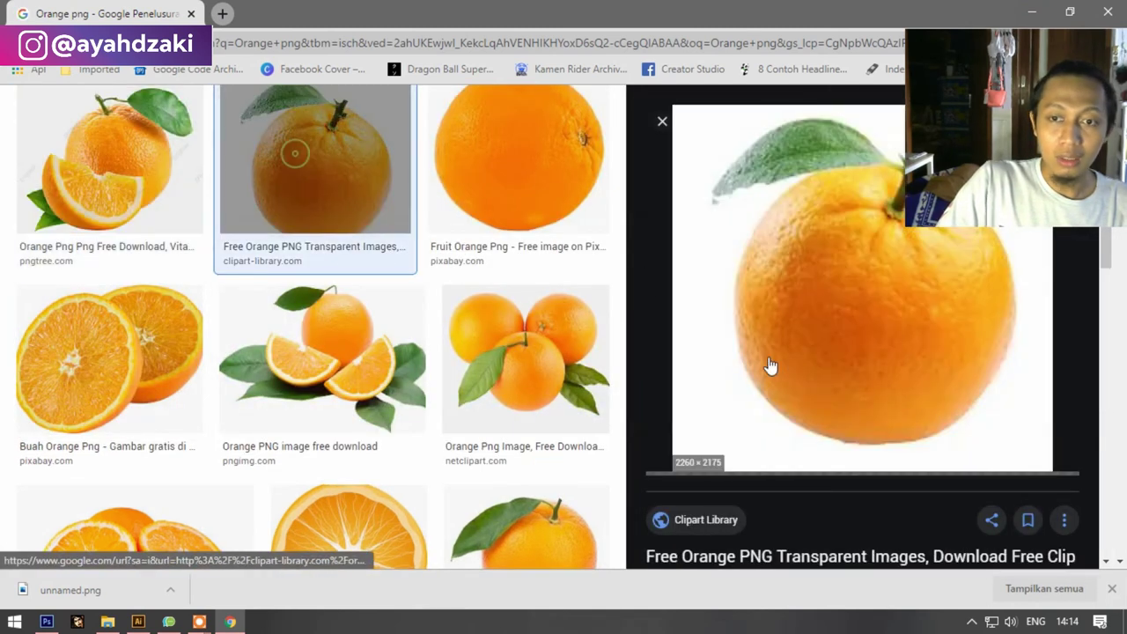
{"action": "right_click", "coordinate": [788, 326]}
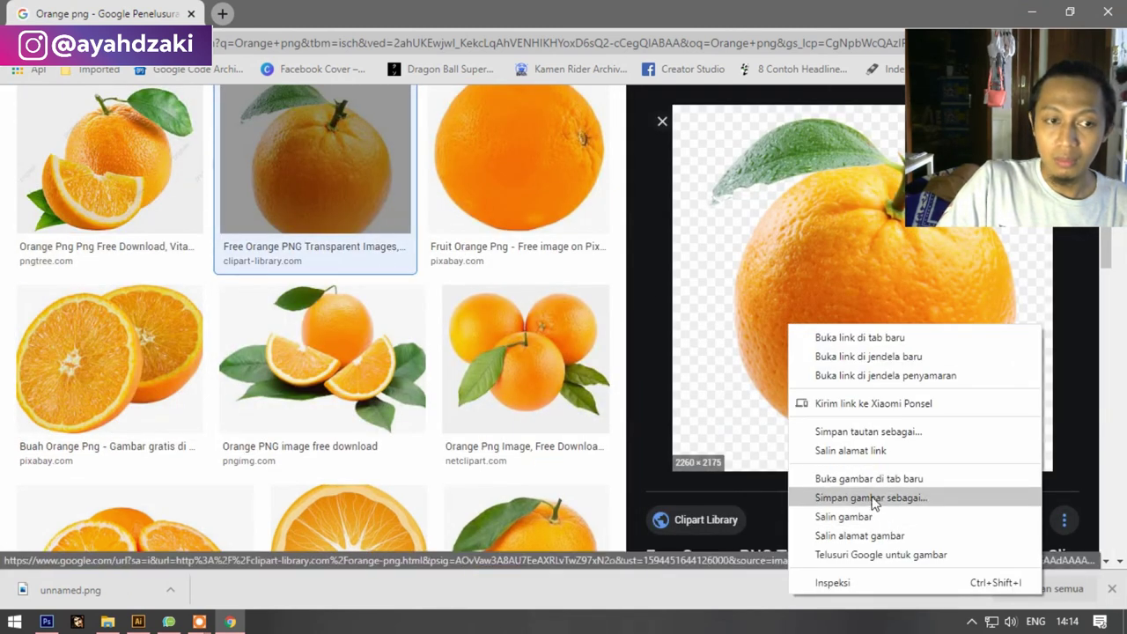
{"action": "left_click", "coordinate": [291, 357]}
{"action": "right_click", "coordinate": [765, 291]}
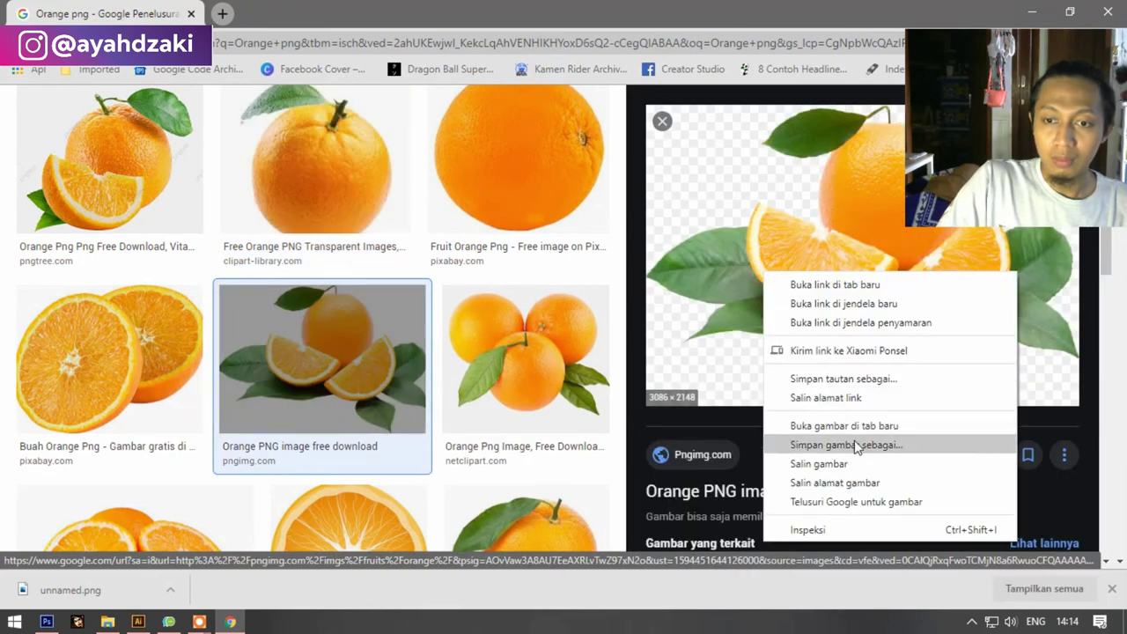
{"action": "left_click", "coordinate": [856, 442]}
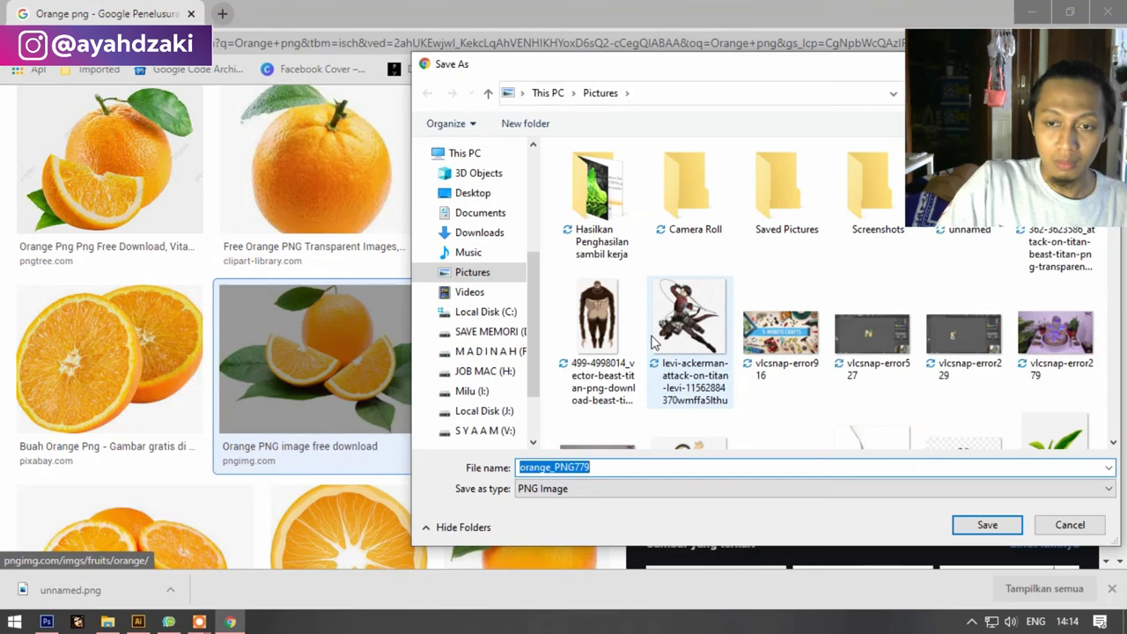
{"action": "key", "text": "Return"}
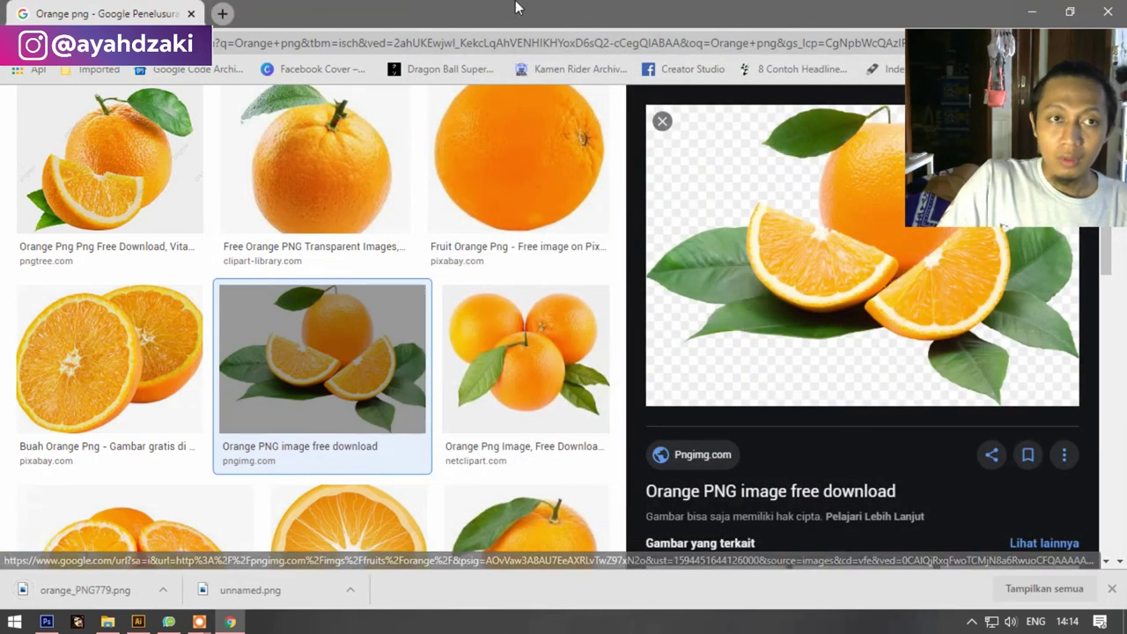
Step: Search for 'green apple' and save the pngtree green apple image
{"action": "scroll", "coordinate": [188, 168], "scroll_direction": "up", "scroll_amount": 2}
{"action": "left_click_drag", "start_coordinate": [182, 119], "coordinate": [79, 119]}
{"action": "type", "text": "apple"}
{"action": "key", "text": "BackSpace"}
{"action": "key", "text": "BackSpace"}
{"action": "key", "text": "BackSpace"}
{"action": "type", "text": "p"}
{"action": "key", "text": "BackSpace"}
{"action": "type", "text": "green apple"}
{"action": "key", "text": "Return"}
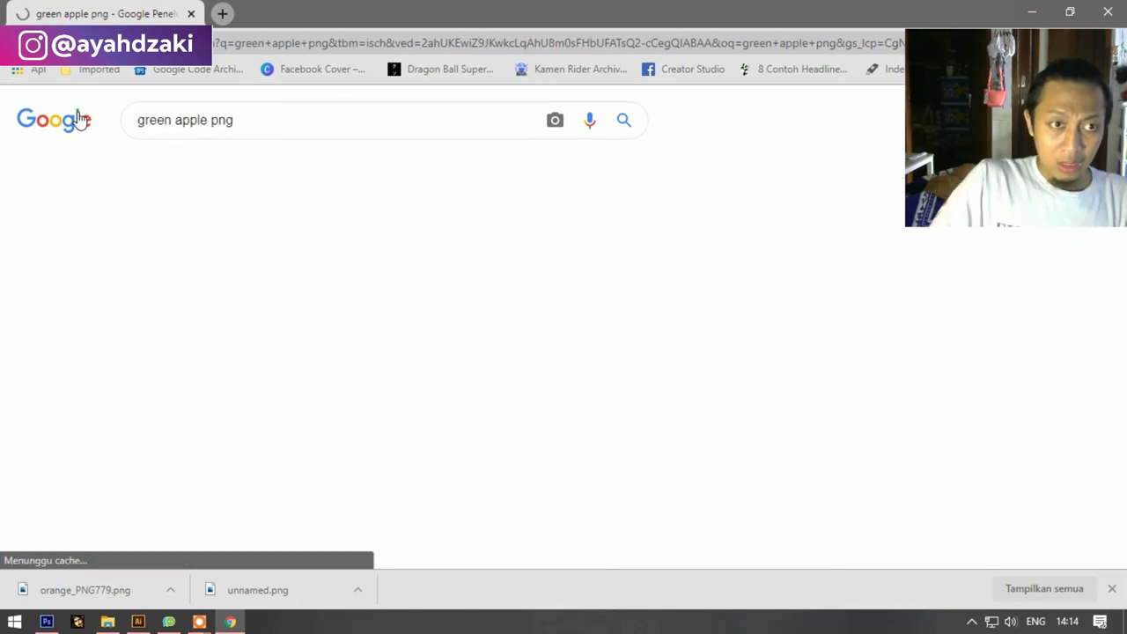
{"action": "left_click", "coordinate": [146, 317]}
{"action": "right_click", "coordinate": [817, 293]}
{"action": "left_click", "coordinate": [313, 158]}
{"action": "left_click", "coordinate": [164, 364]}
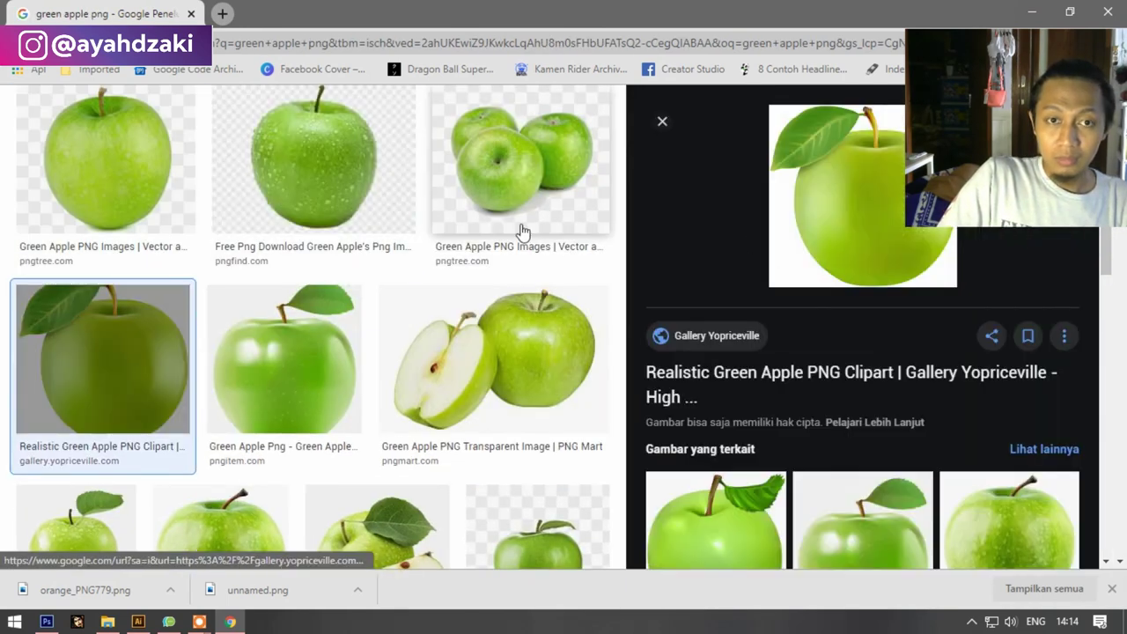
{"action": "left_click", "coordinate": [519, 163]}
{"action": "left_click", "coordinate": [132, 184]}
{"action": "right_click", "coordinate": [128, 186]}
{"action": "left_click", "coordinate": [208, 357]}
{"action": "key", "text": "Return"}
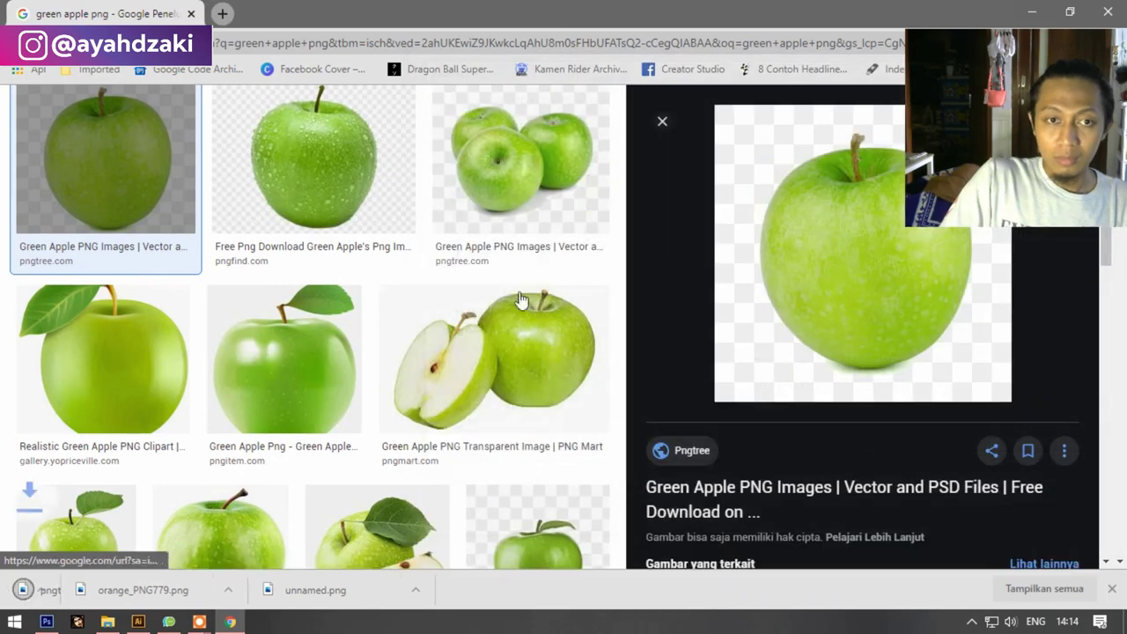
Step: Search Google Images for 'blueberry' and preview the first result
{"action": "scroll", "coordinate": [246, 264], "scroll_direction": "up", "scroll_amount": 2}
{"action": "left_click_drag", "start_coordinate": [249, 121], "coordinate": [104, 126]}
{"action": "type", "text": "blueberry"}
{"action": "key", "text": "Return"}
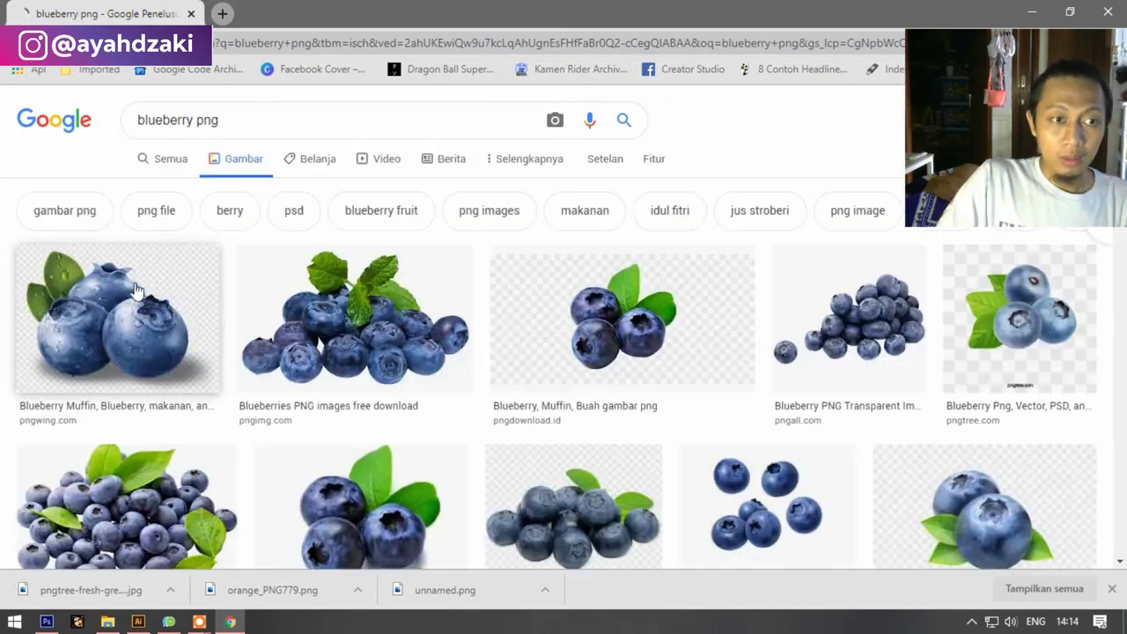
{"action": "left_click", "coordinate": [114, 317]}
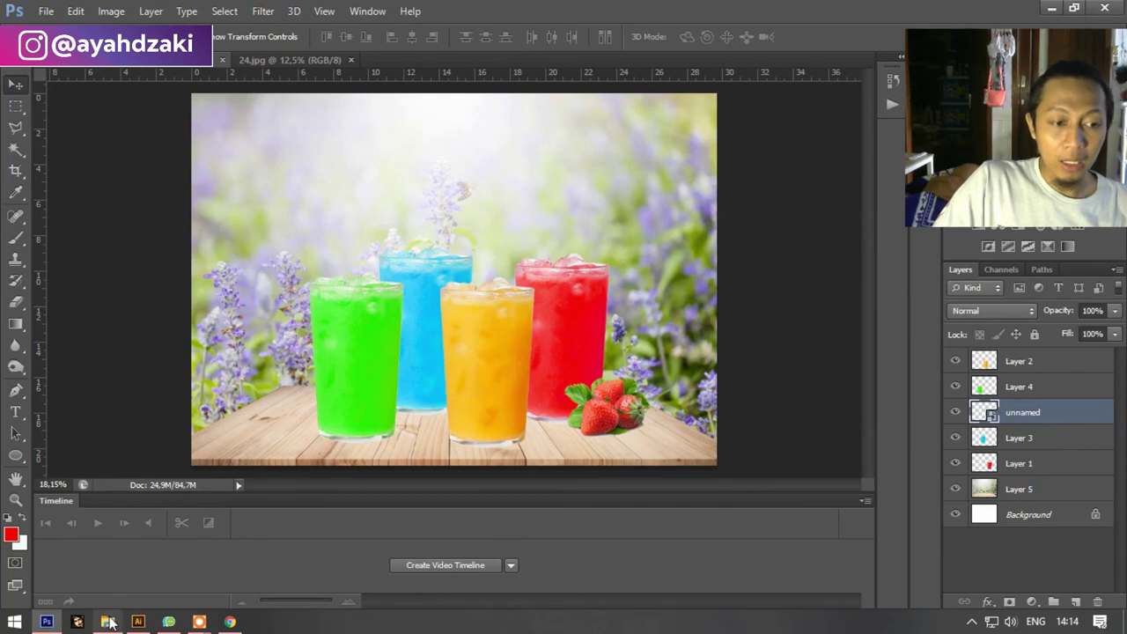
Step: Place orange_PNG779 into the composition and shrink it toward the bottom-left
{"action": "left_click", "coordinate": [110, 623]}
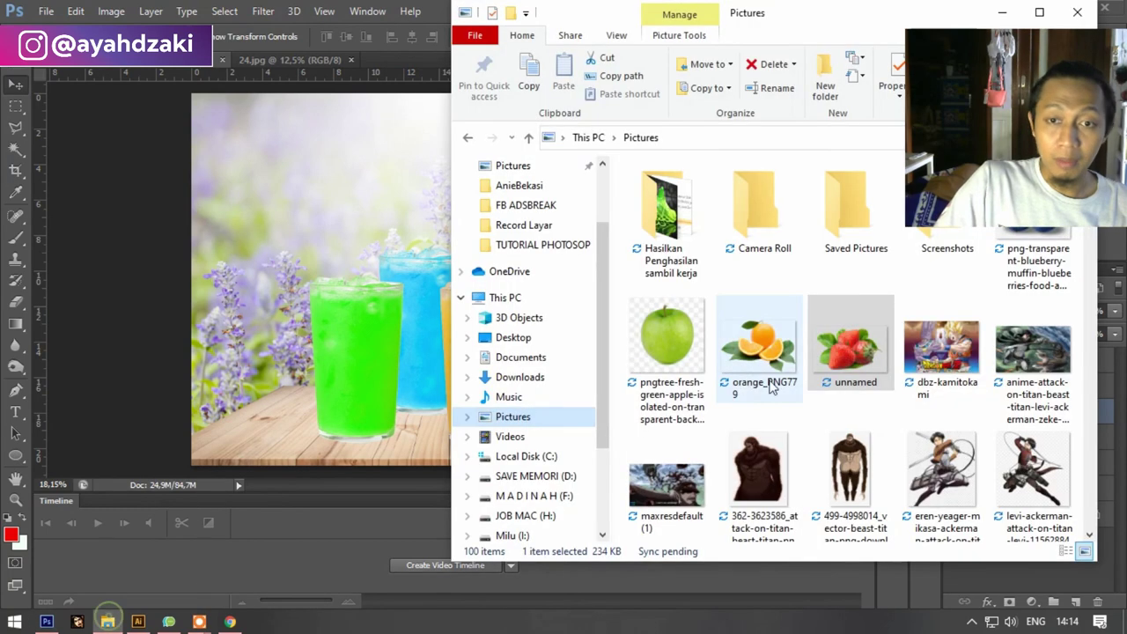
{"action": "mouse_move", "coordinate": [759, 347]}
{"action": "left_mouse_down"}
{"action": "mouse_move", "coordinate": [377, 297]}
{"action": "mouse_move", "coordinate": [298, 272]}
{"action": "left_mouse_up"}
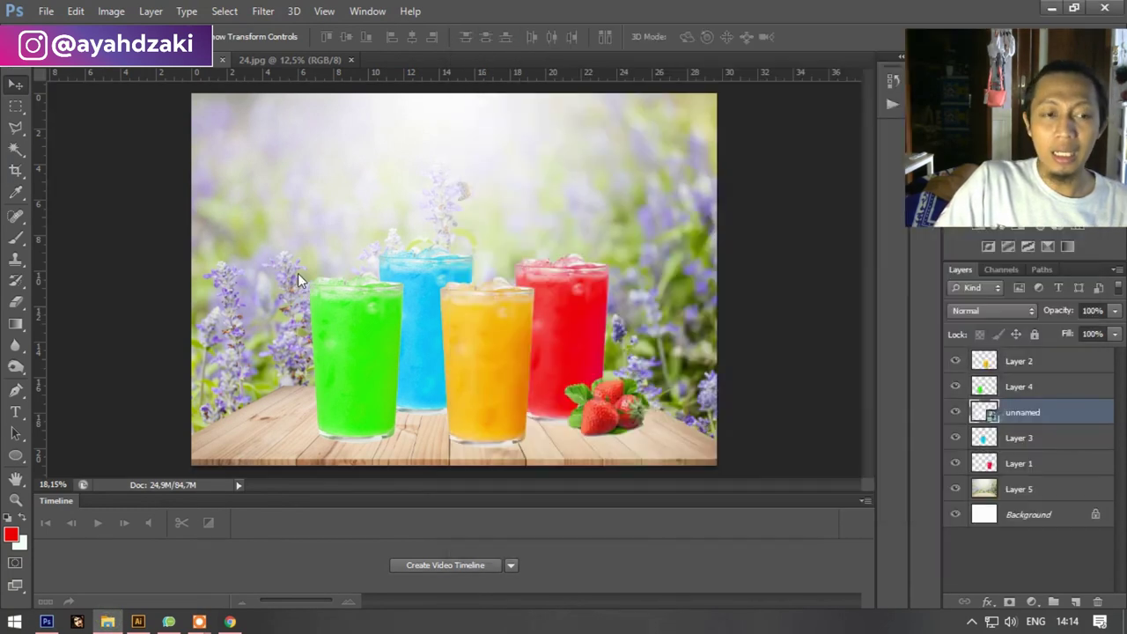
{"action": "left_click_drag", "start_coordinate": [715, 97], "coordinate": [404, 314]}
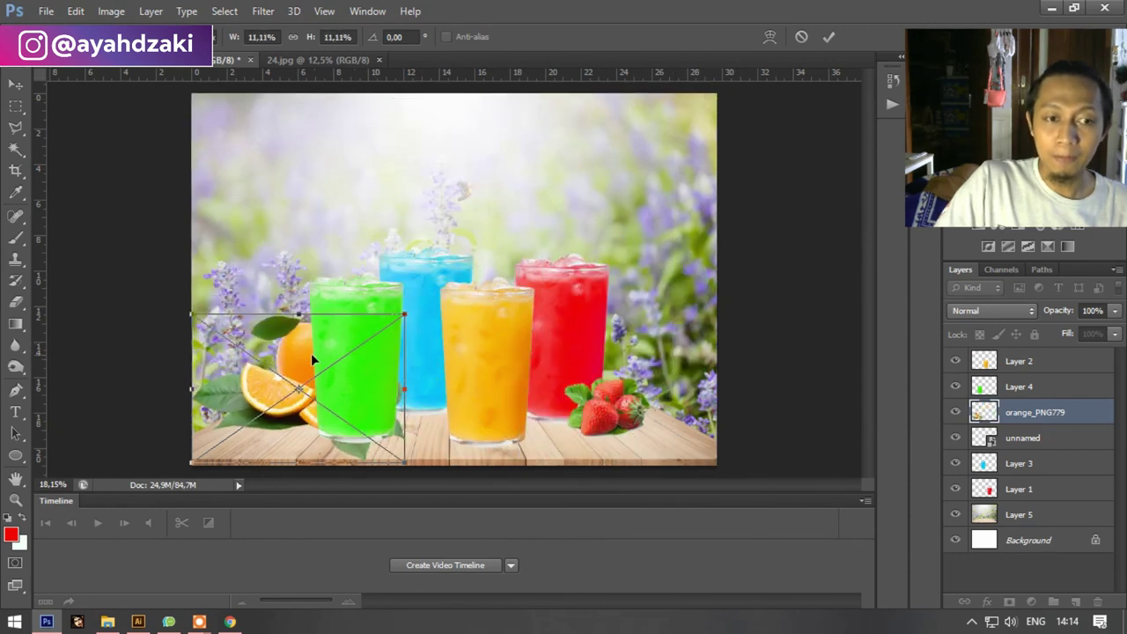
{"action": "key", "text": "Return"}
Step: Move the orange layer to the top and resize it to sit front-centre on the table
{"action": "left_click_drag", "start_coordinate": [1039, 418], "coordinate": [1039, 356]}
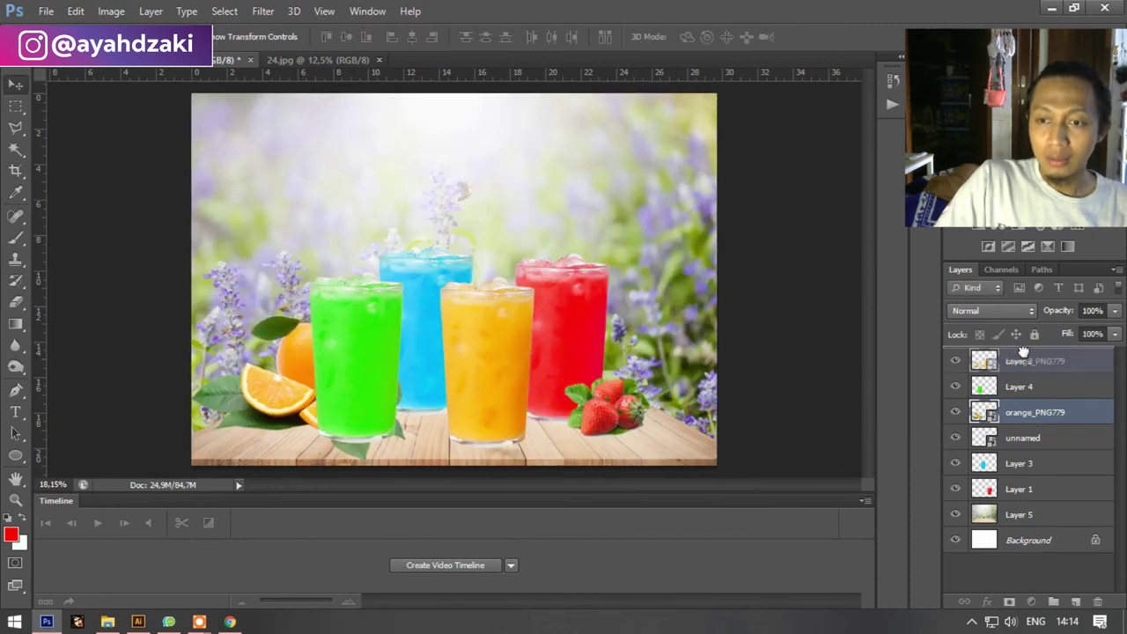
{"action": "left_click_drag", "start_coordinate": [370, 361], "coordinate": [564, 366]}
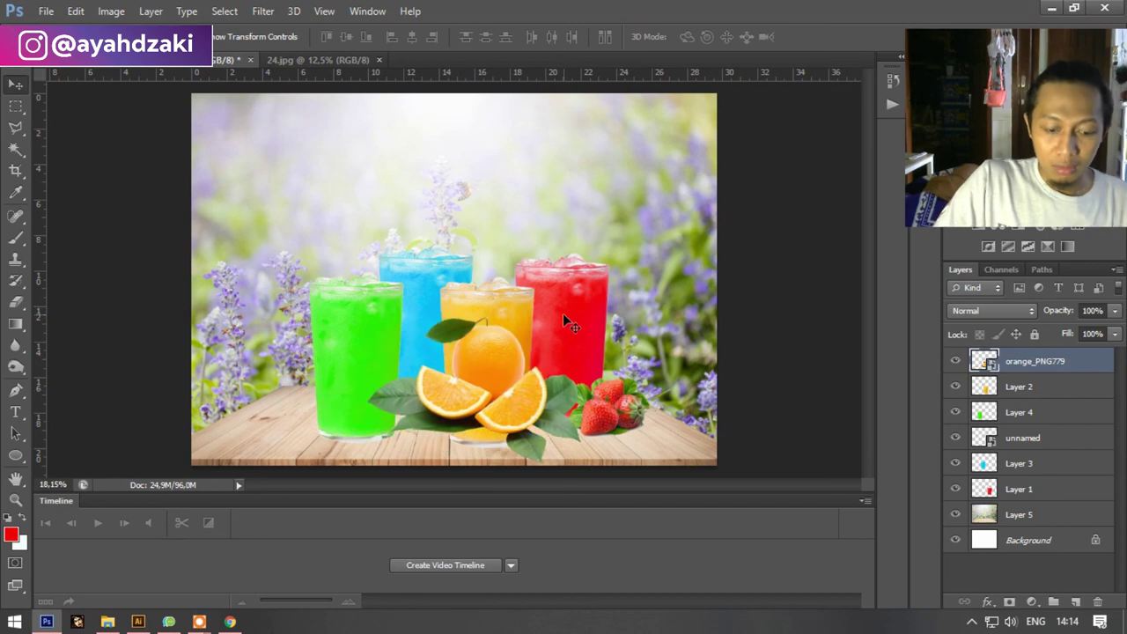
{"action": "key", "text": "ctrl+t"}
{"action": "left_click_drag", "start_coordinate": [583, 314], "coordinate": [477, 389]}
{"action": "left_click_drag", "start_coordinate": [464, 430], "coordinate": [480, 447]}
{"action": "key", "text": "Return"}
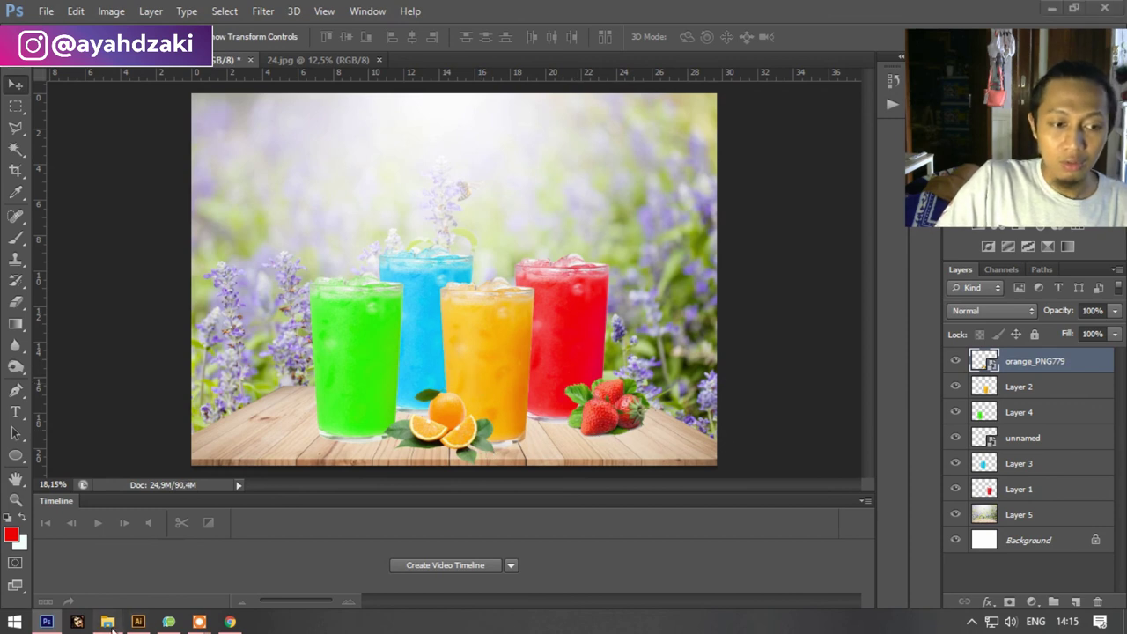
Step: Open the green apple image in Photoshop and duplicate it onto its own layer
{"action": "left_click", "coordinate": [107, 622]}
{"action": "left_click", "coordinate": [675, 331]}
{"action": "left_click_drag", "start_coordinate": [675, 331], "coordinate": [374, 63]}
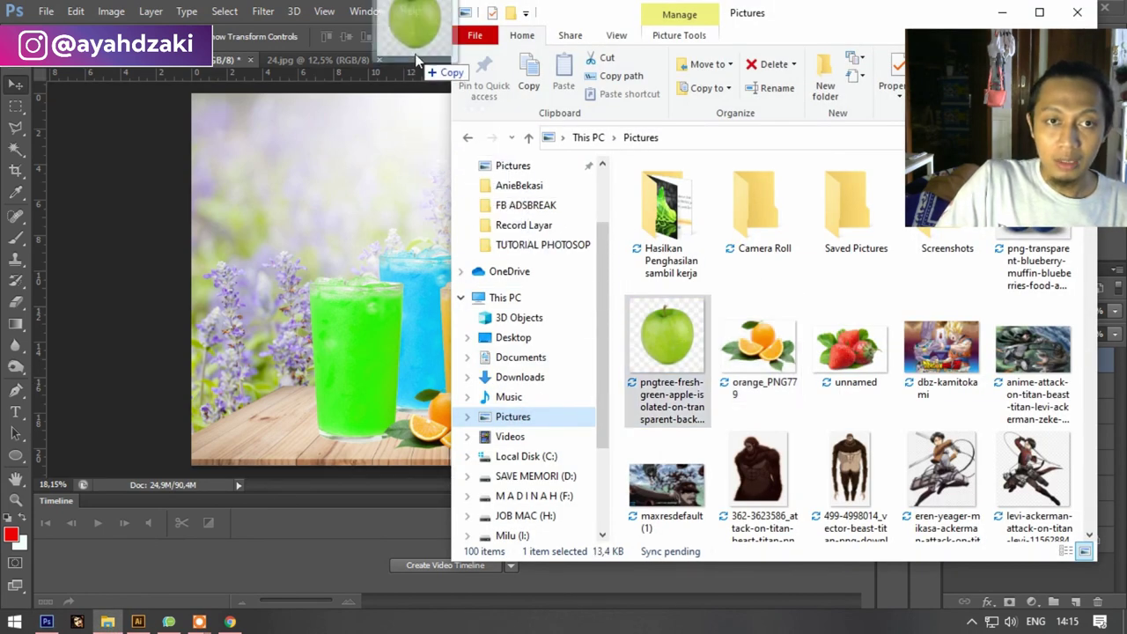
{"action": "key", "text": "ctrl+j"}
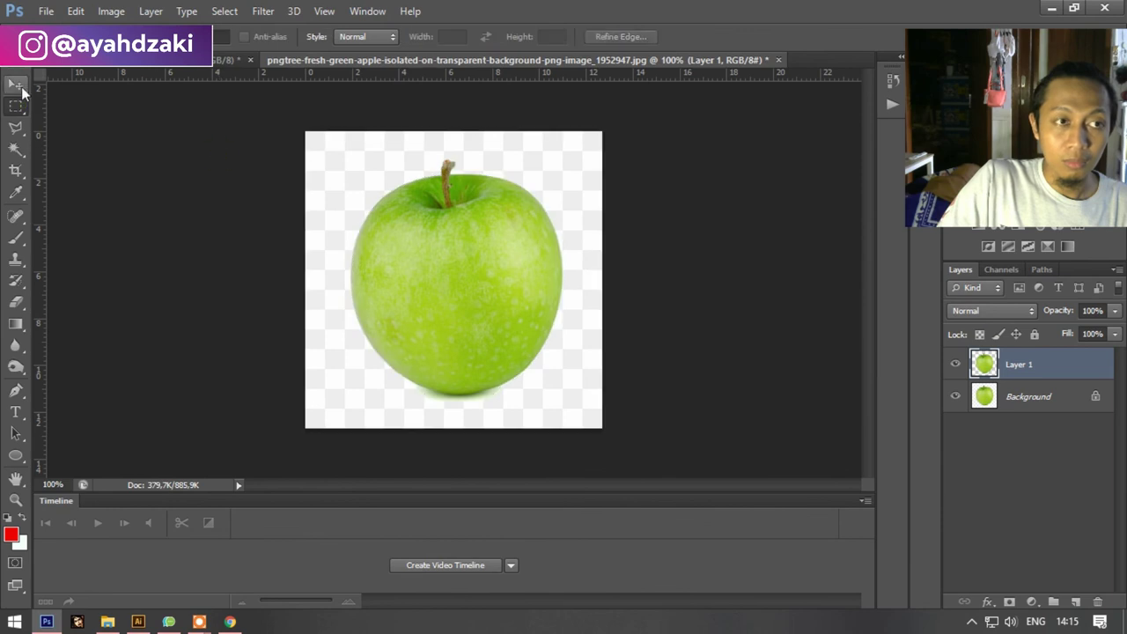
Step: Move the apple into the composition as Layer 6, resize it, and close the apple document unsaved
{"action": "left_click", "coordinate": [16, 83]}
{"action": "mouse_move", "coordinate": [490, 296]}
{"action": "left_mouse_down"}
{"action": "mouse_move", "coordinate": [285, 208]}
{"action": "mouse_move", "coordinate": [448, 274]}
{"action": "mouse_move", "coordinate": [309, 427]}
{"action": "mouse_move", "coordinate": [274, 393]}
{"action": "left_mouse_up"}
{"action": "key", "text": "ctrl+t"}
{"action": "key", "text": "Return"}
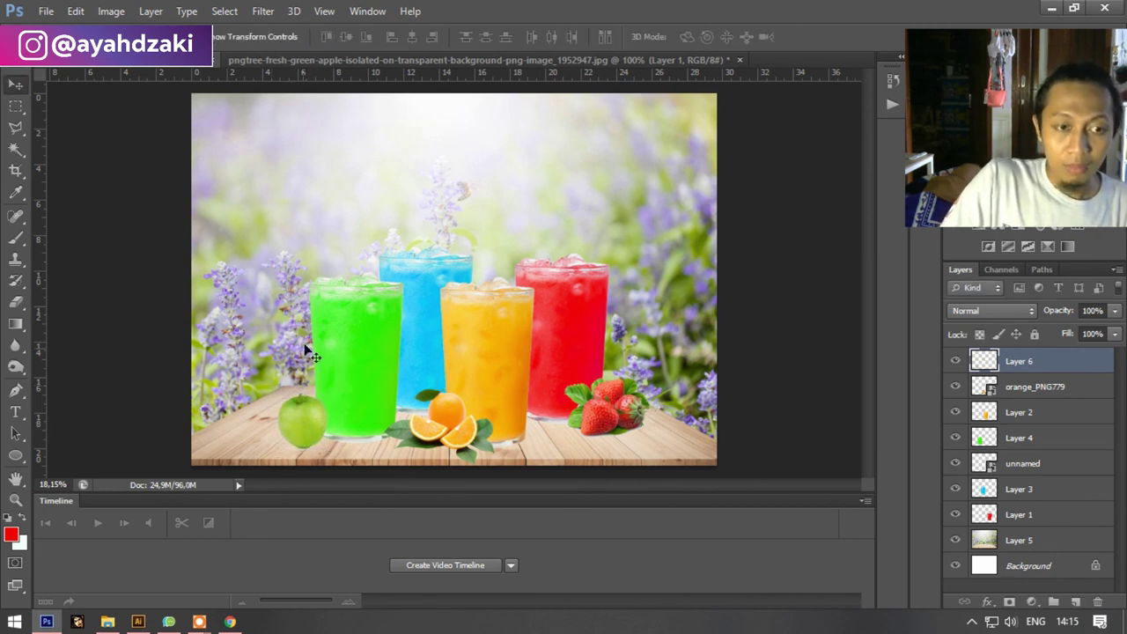
{"action": "left_click", "coordinate": [731, 59]}
{"action": "left_click", "coordinate": [584, 244]}
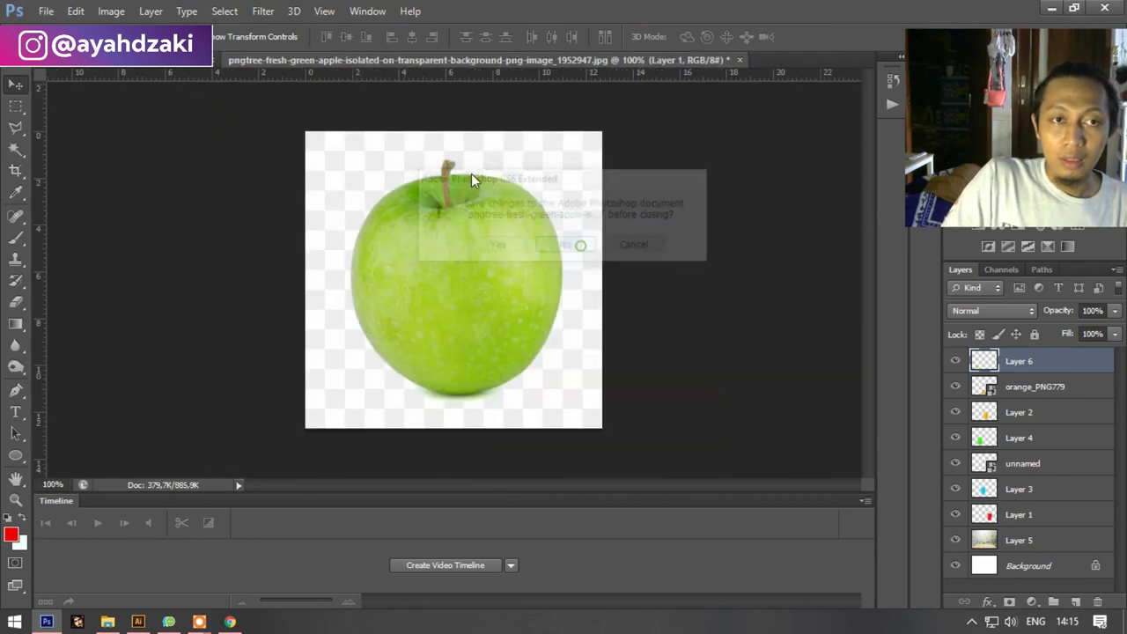
{"action": "scroll", "coordinate": [656, 238], "scroll_direction": "down", "scroll_amount": 1}
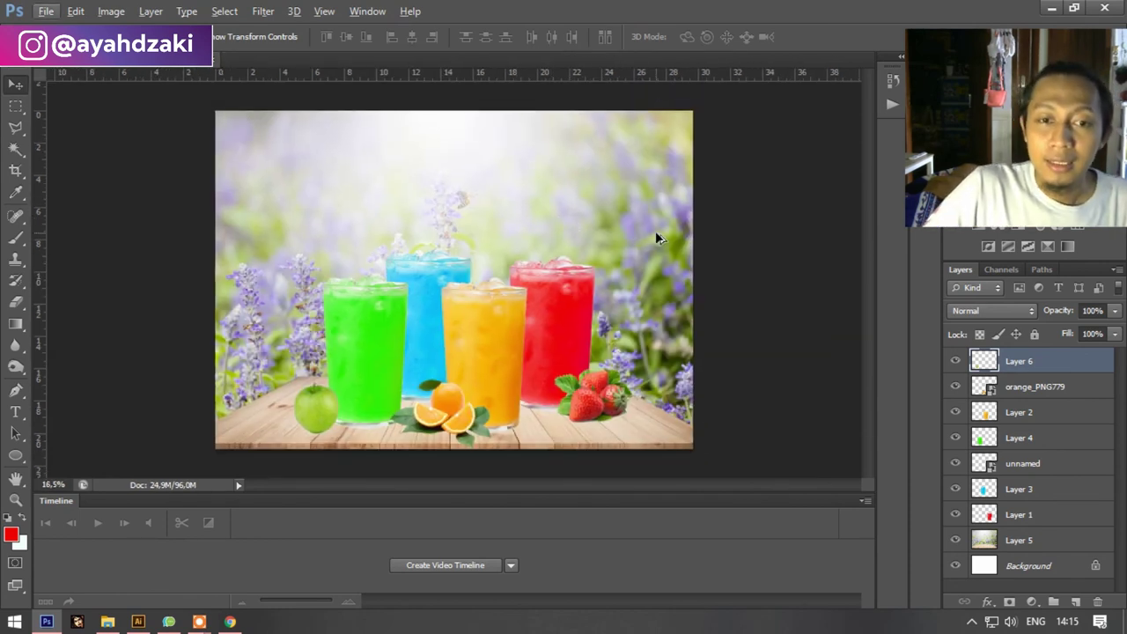